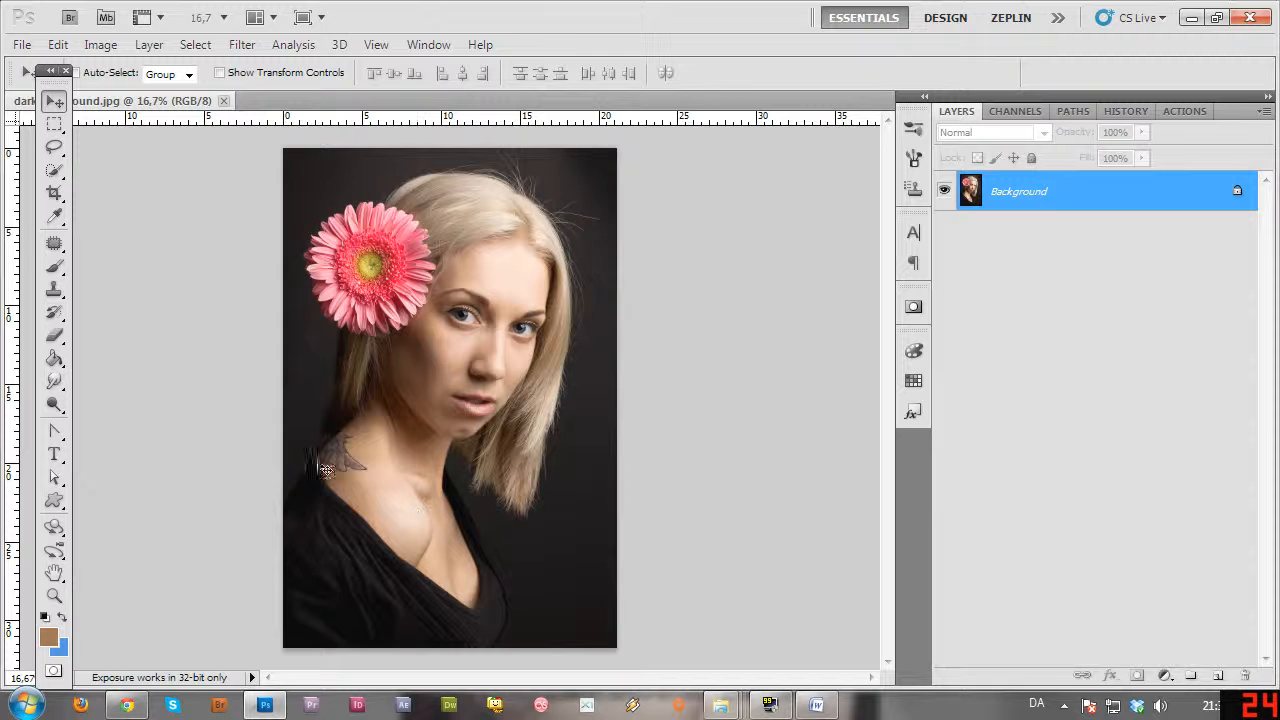
Try to select the woman's black top with the Quick Selection tool on the original photo and clear the selection
left_click(54, 169)
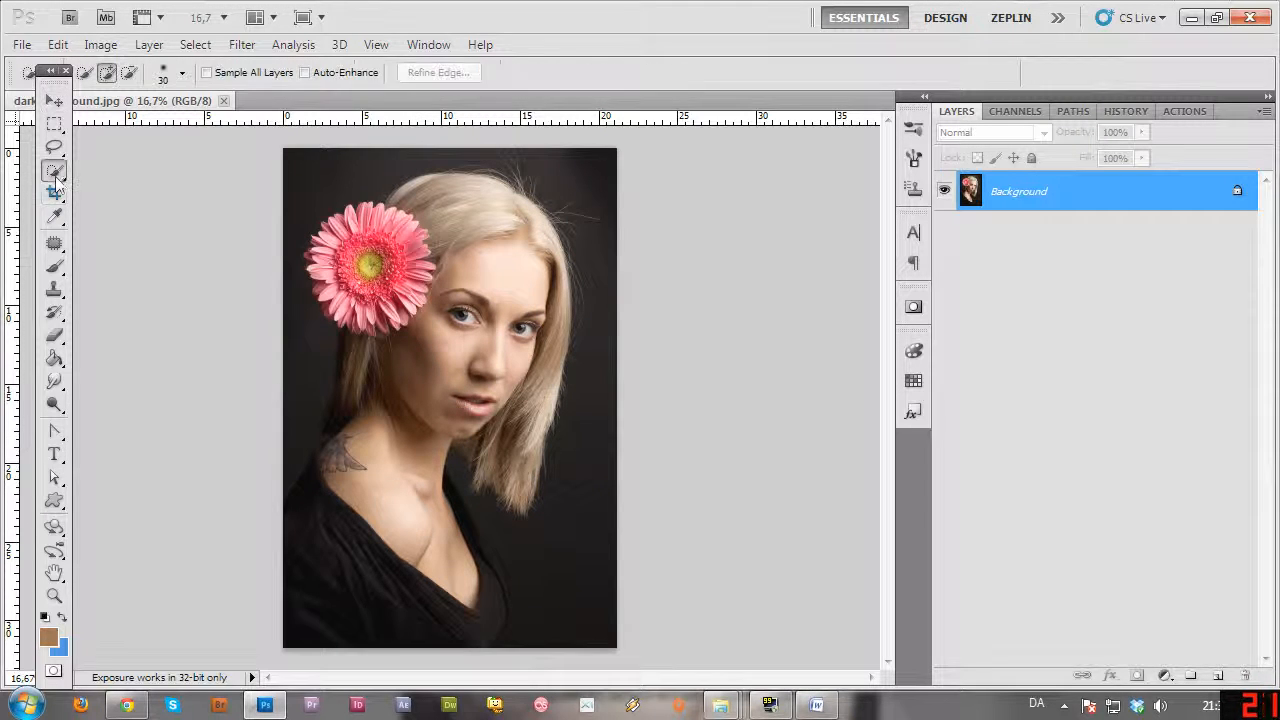
mouse_move(305, 514)
left_mouse_down()
mouse_move(296, 556)
mouse_move(291, 474)
mouse_move(403, 629)
mouse_move(441, 633)
mouse_move(504, 606)
mouse_move(473, 503)
mouse_move(531, 648)
left_mouse_up()
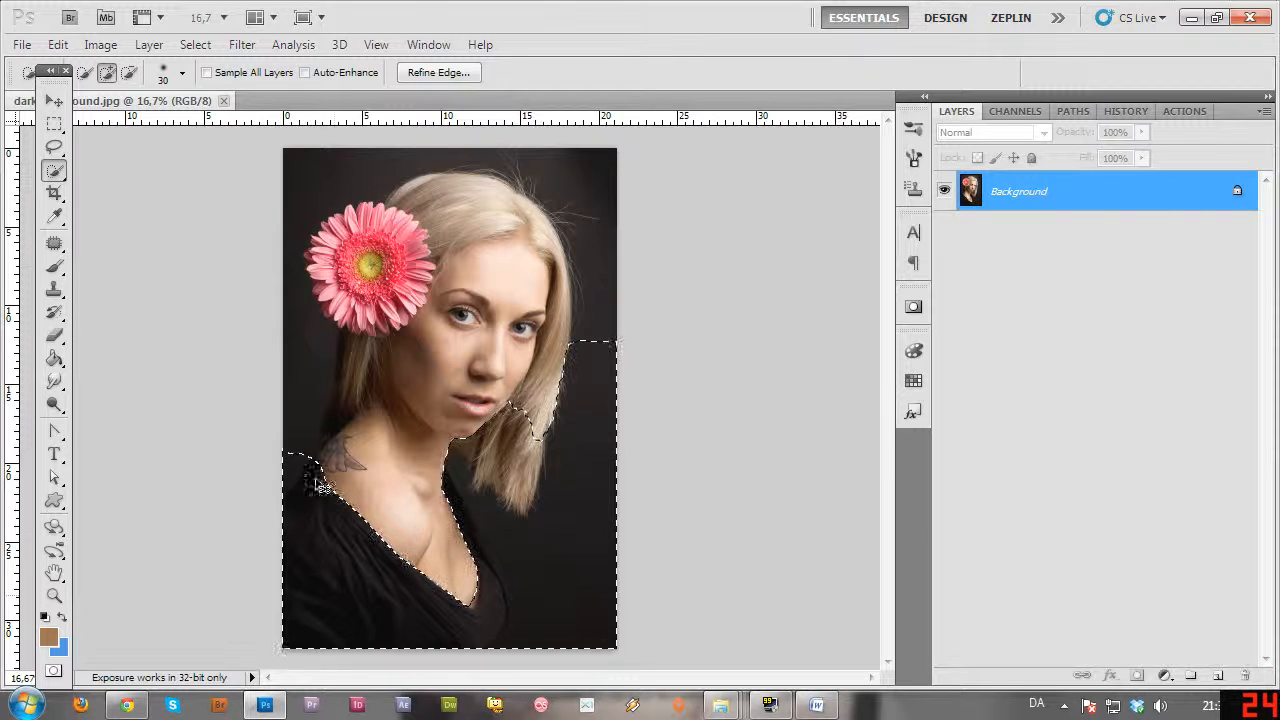
key("ctrl+d")
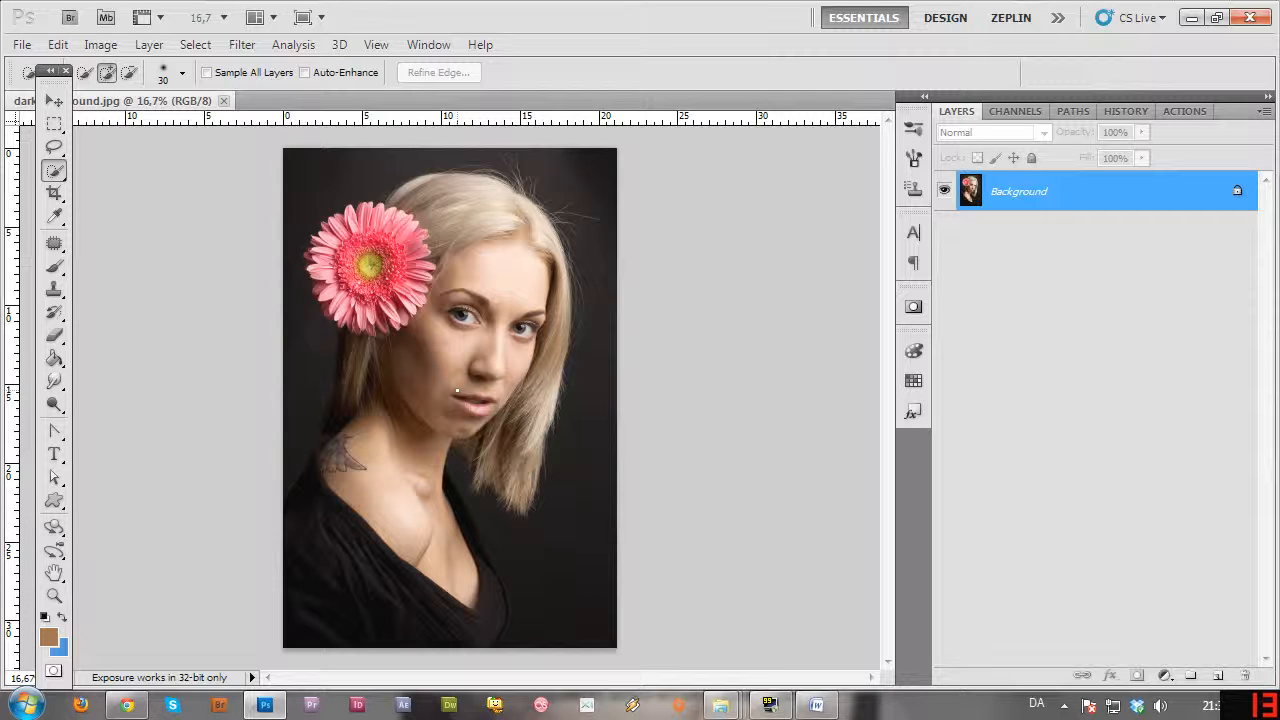
Duplicate the Background layer and rename the copy as Temporary
left_click_drag(1178, 203, 1218, 676)
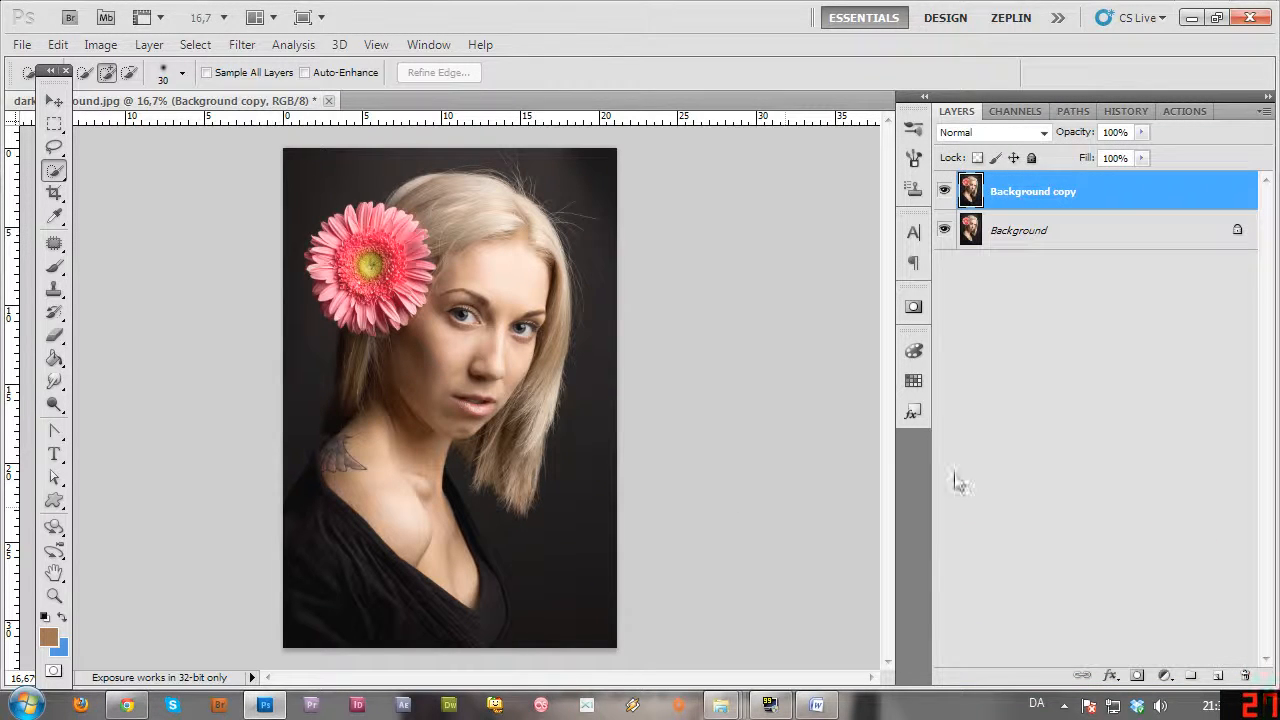
double_click(1018, 196)
type("Temporary")
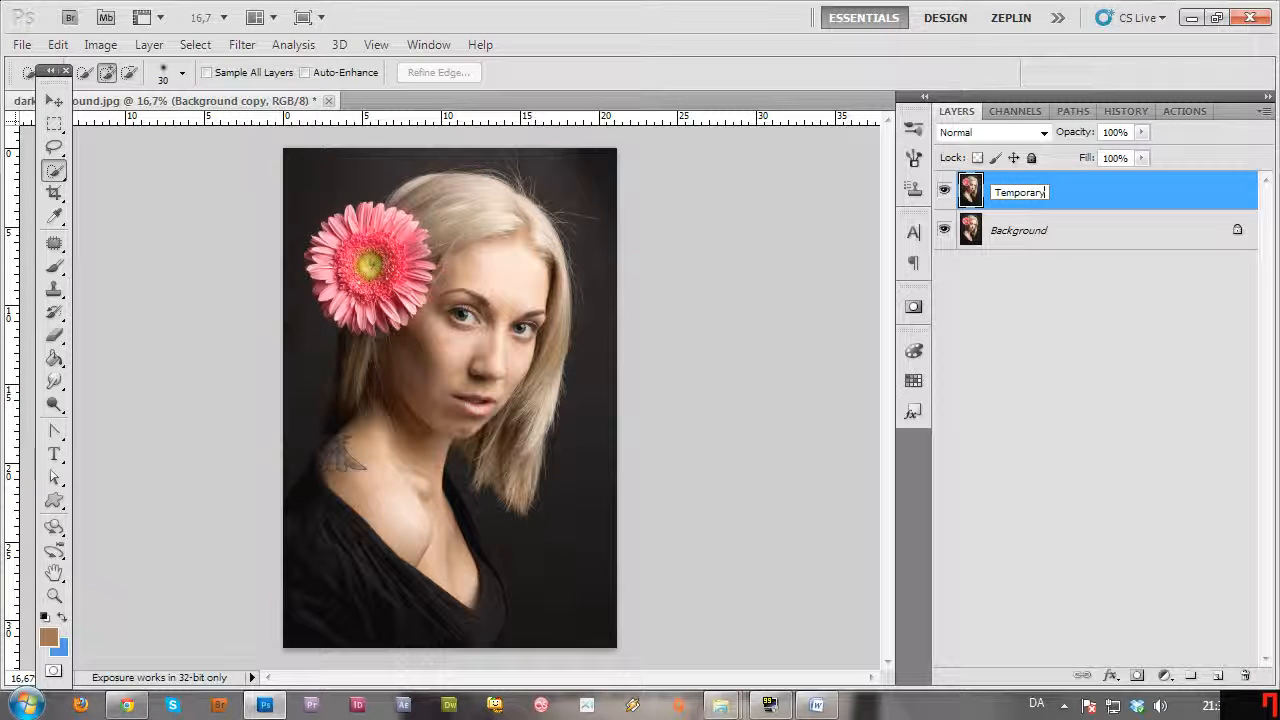
key("Return")
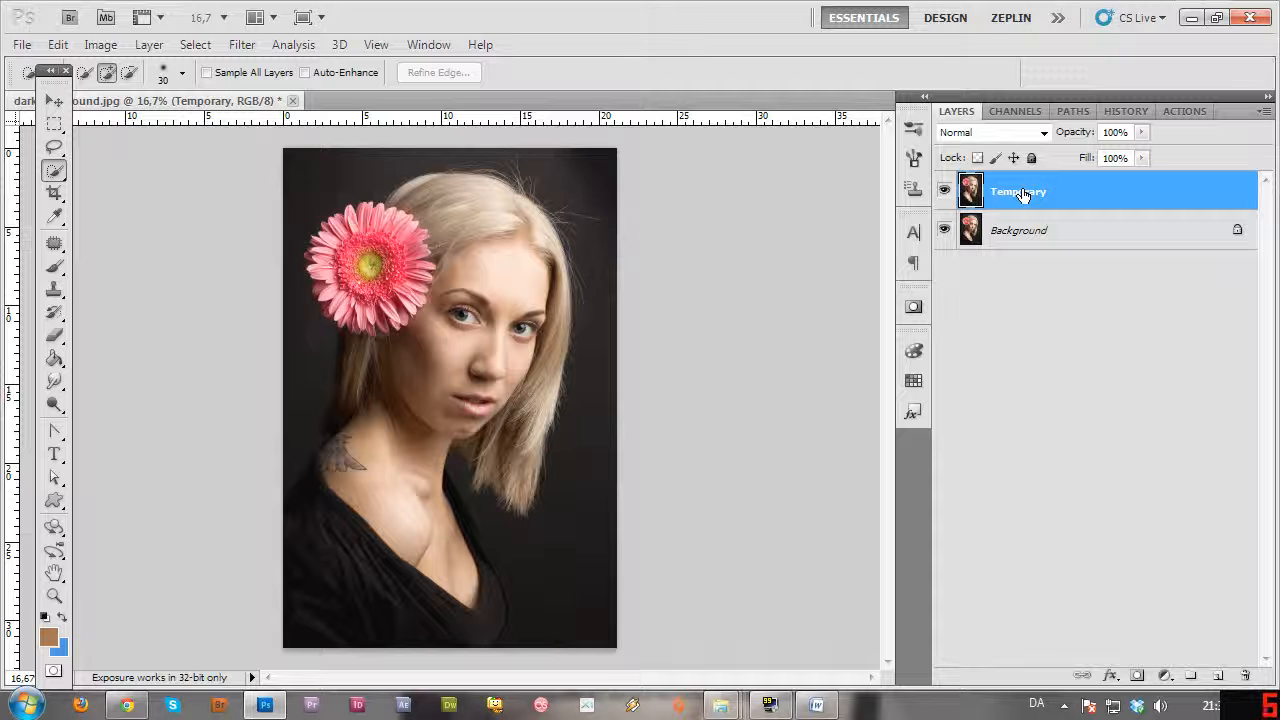
Brighten the Temporary layer with Levels, using input white 149, midtones 1,29 and output black 29
key("ctrl+l")
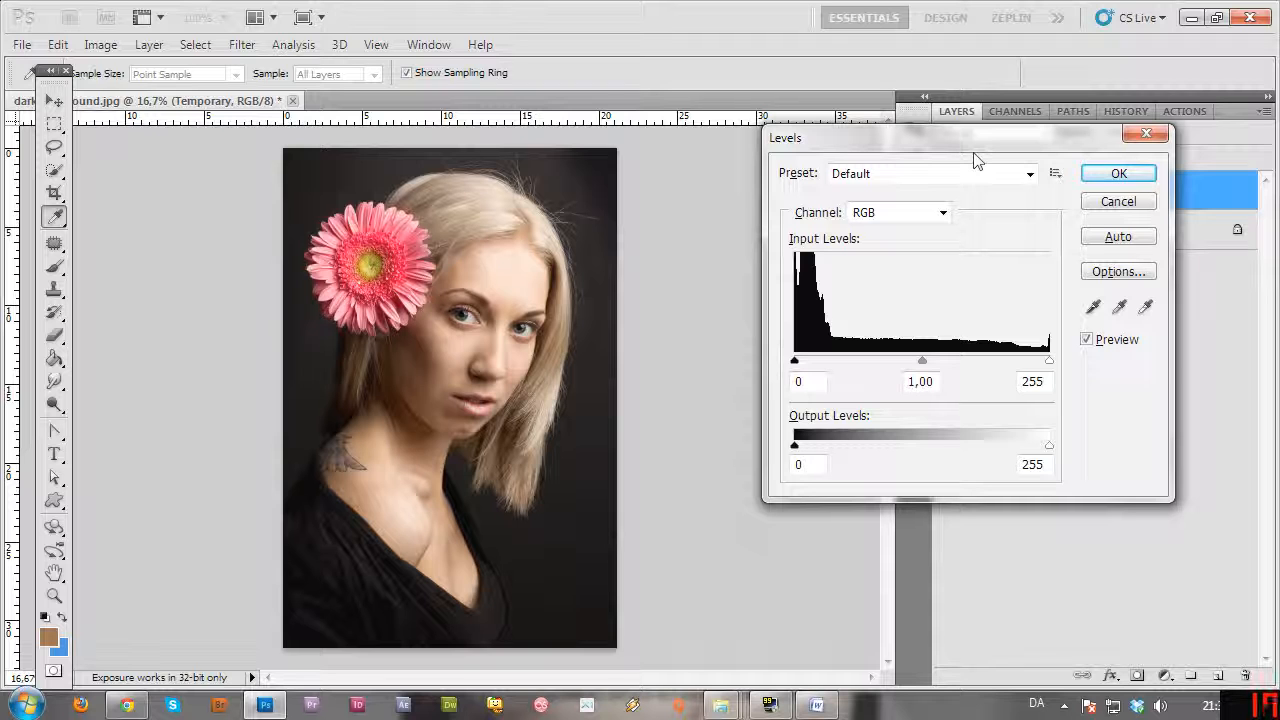
left_click_drag(942, 150, 848, 178)
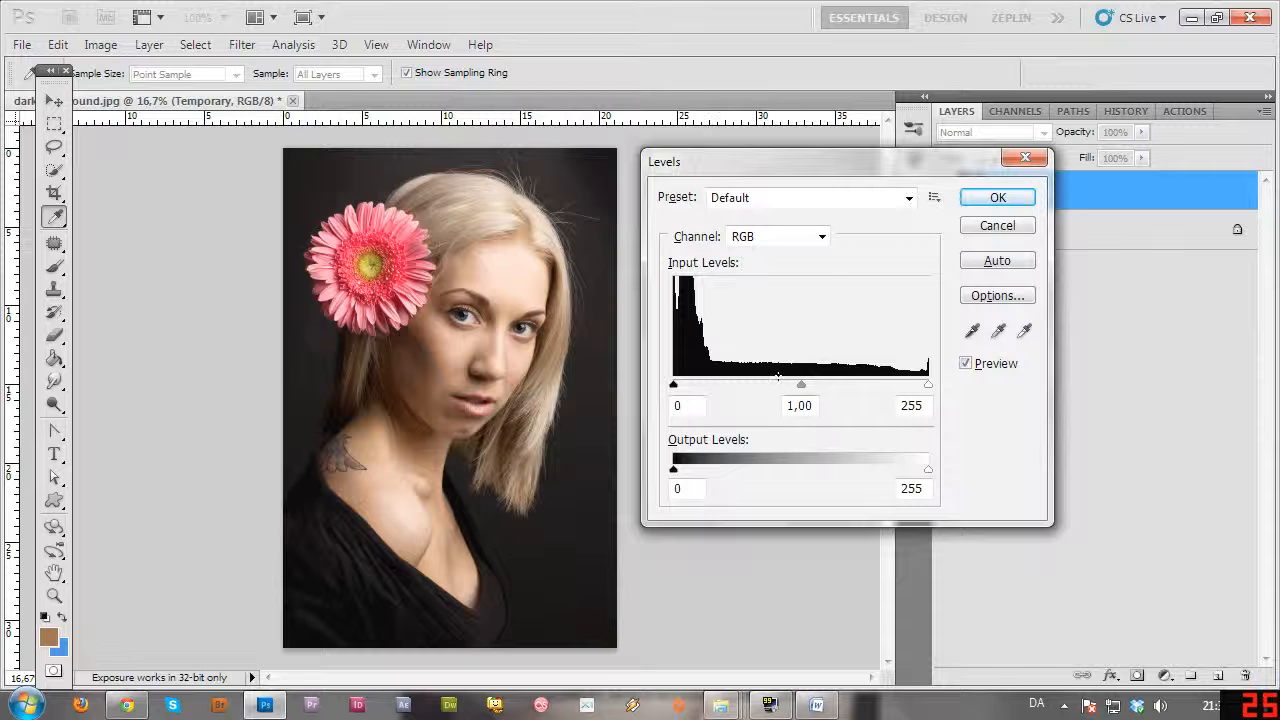
left_click_drag(929, 388, 736, 395)
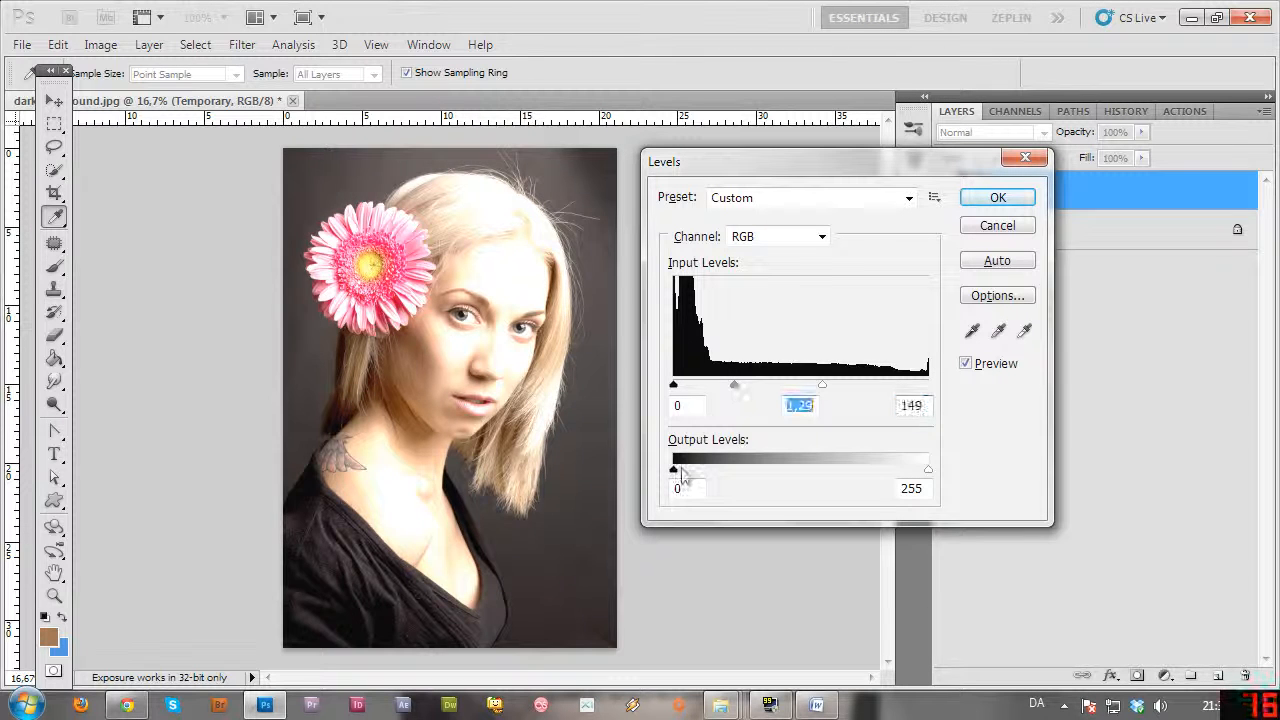
left_click_drag(674, 470, 703, 478)
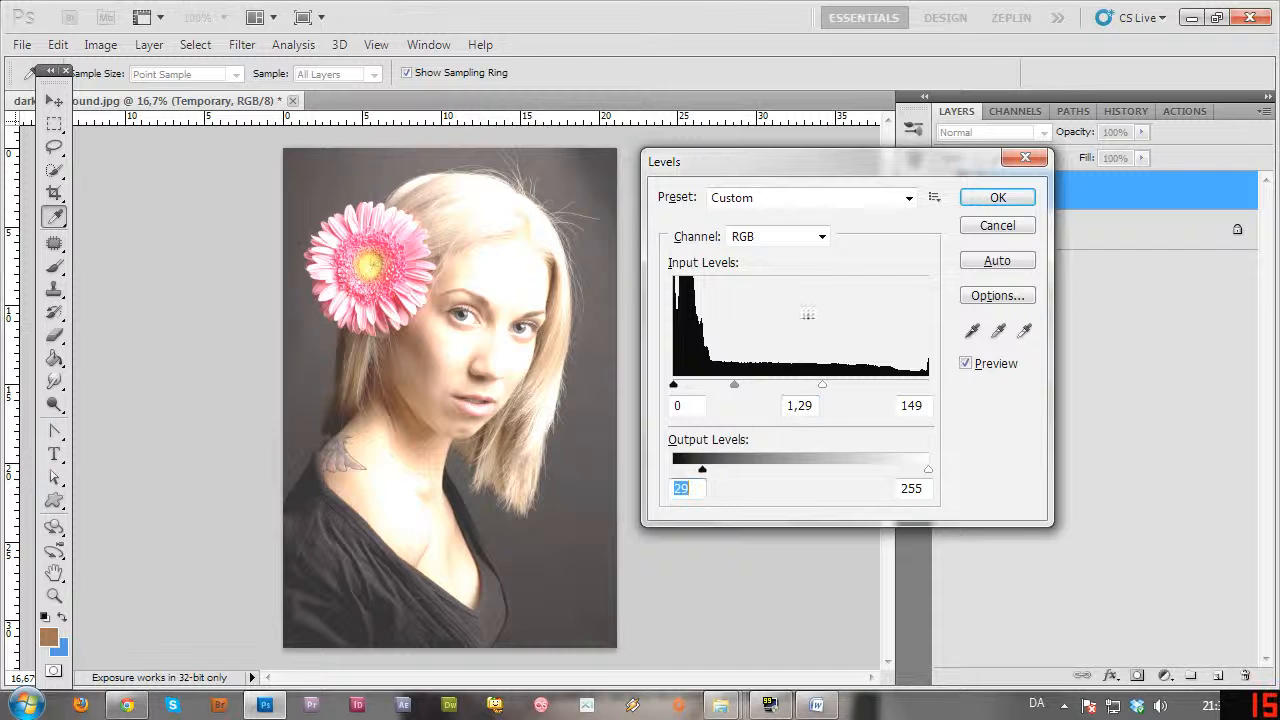
left_click(998, 199)
Select the woman and the flower with a 79 px Quick Selection brush
key("w")
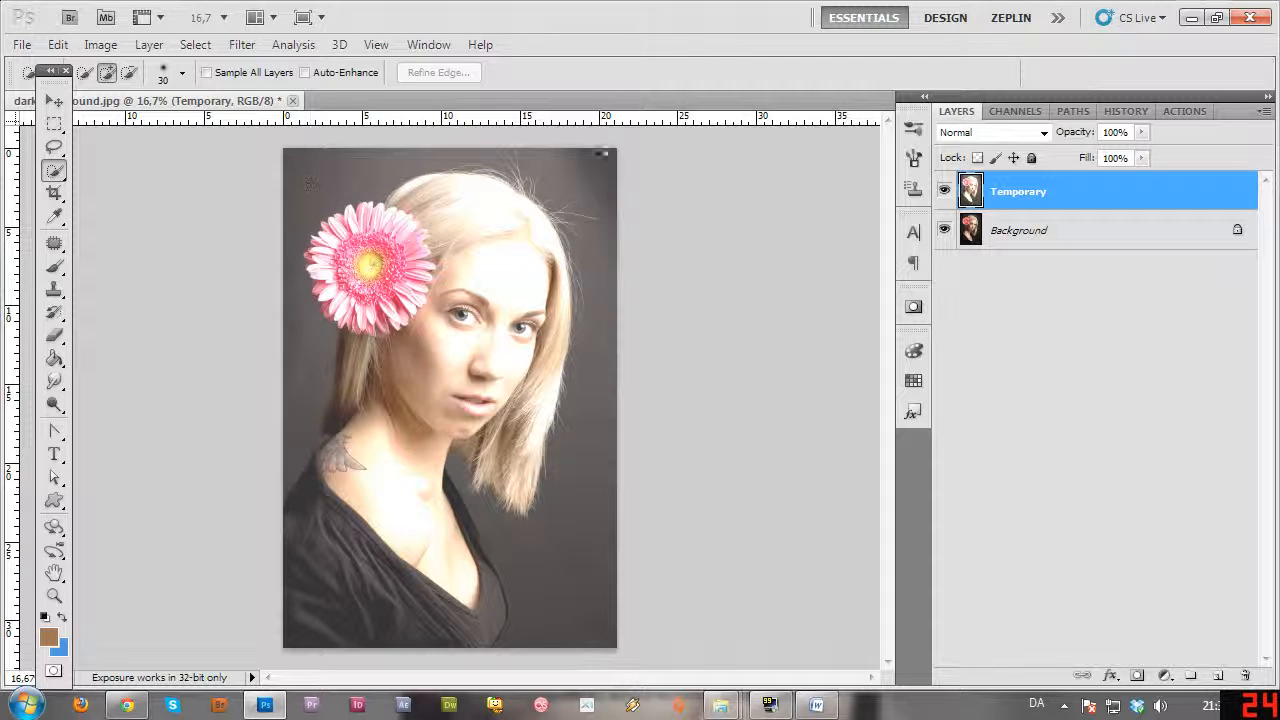
left_click(182, 72)
left_click(128, 126)
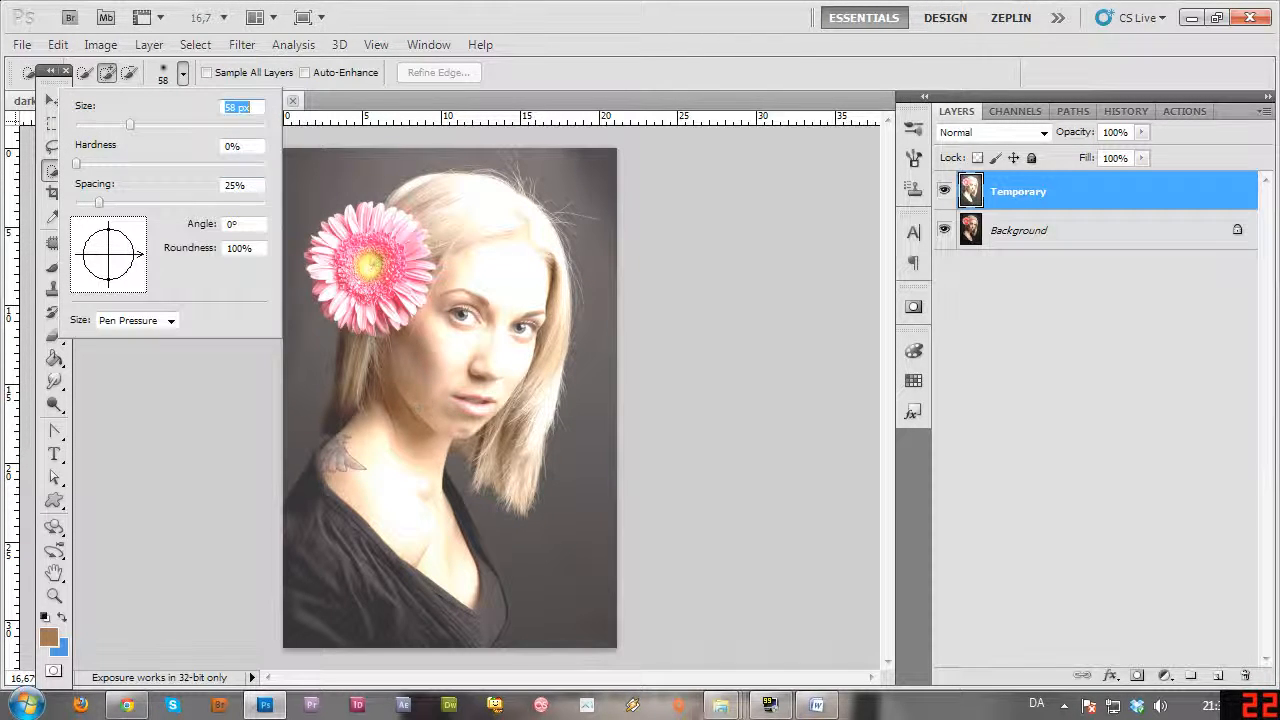
left_click(150, 128)
left_click(690, 43)
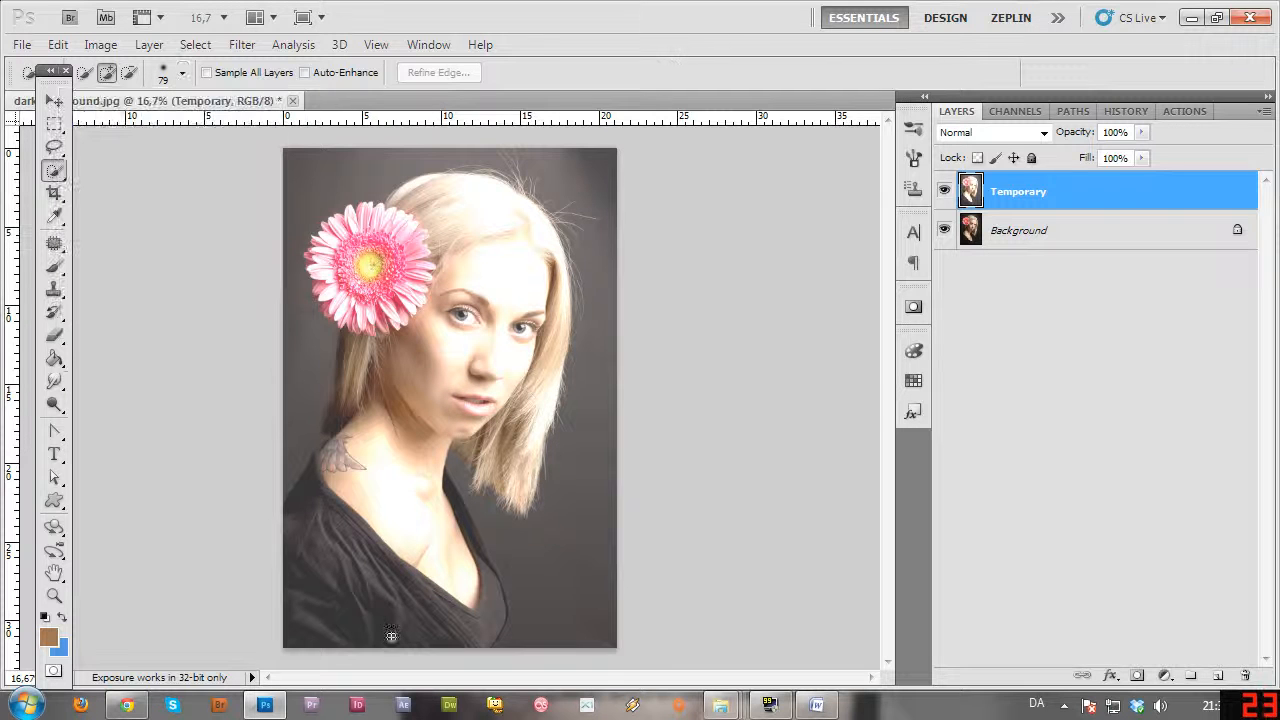
mouse_move(354, 625)
left_mouse_down()
mouse_move(375, 510)
mouse_move(450, 343)
mouse_move(373, 423)
mouse_move(341, 418)
mouse_move(359, 394)
mouse_move(347, 255)
mouse_move(295, 230)
mouse_move(530, 401)
mouse_move(501, 485)
mouse_move(471, 446)
left_mouse_up()
mouse_move(465, 316)
left_mouse_down()
mouse_move(432, 308)
mouse_move(374, 221)
left_mouse_up()
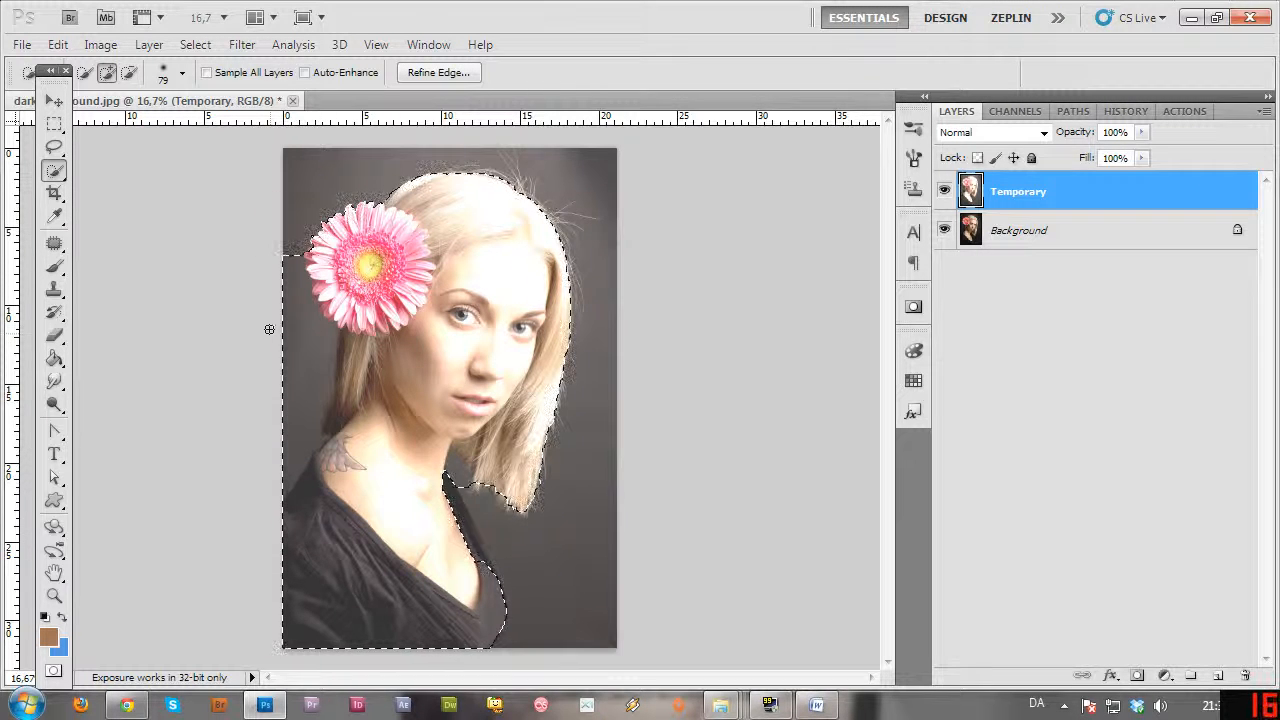
Correct the selection beside the flower, at the neckline and between neck and hair, and use it as a layer mask on Temporary
key("alt")
mouse_move(284, 253)
left_mouse_down()
mouse_move(297, 286)
mouse_move(289, 434)
left_mouse_up()
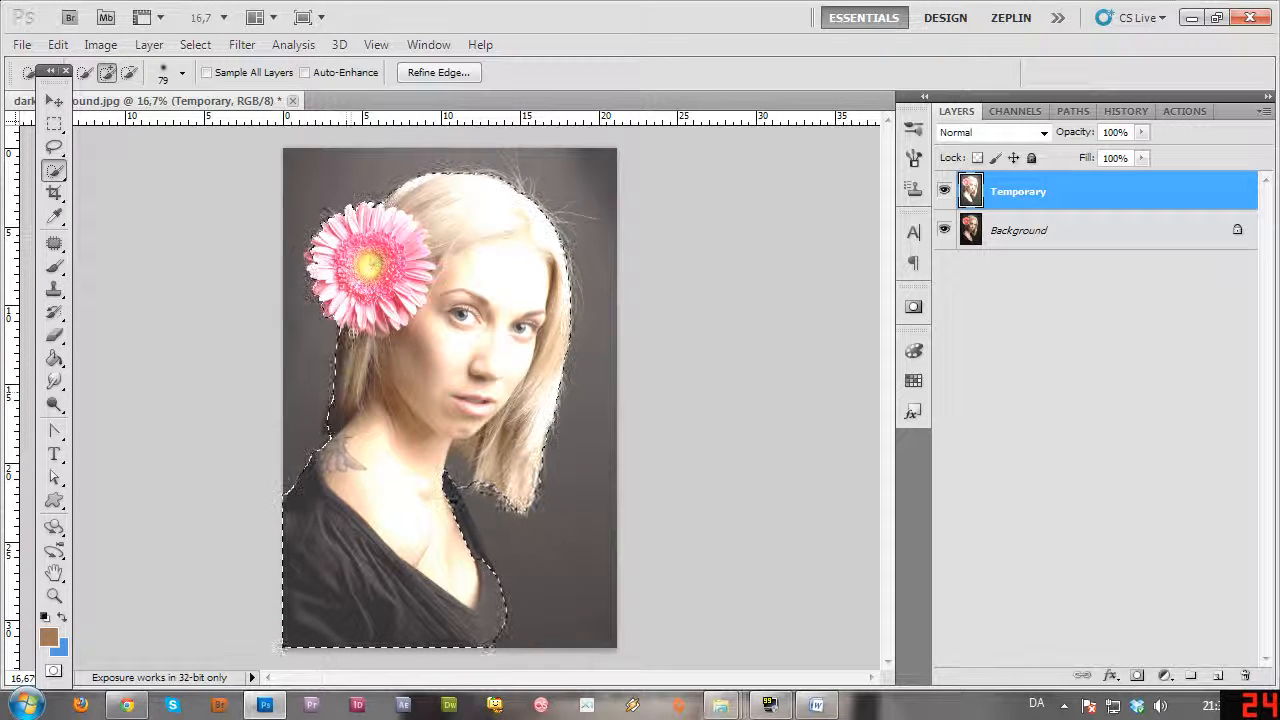
left_click(130, 73)
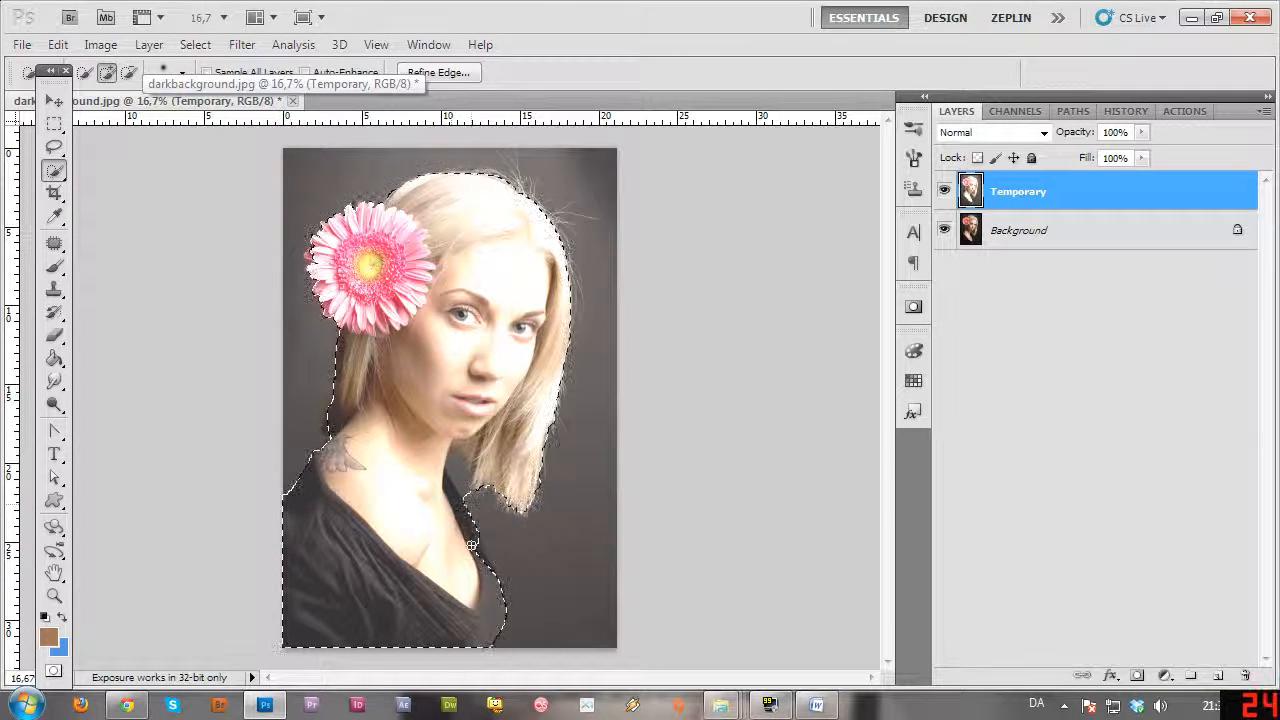
left_click_drag(472, 545, 478, 552)
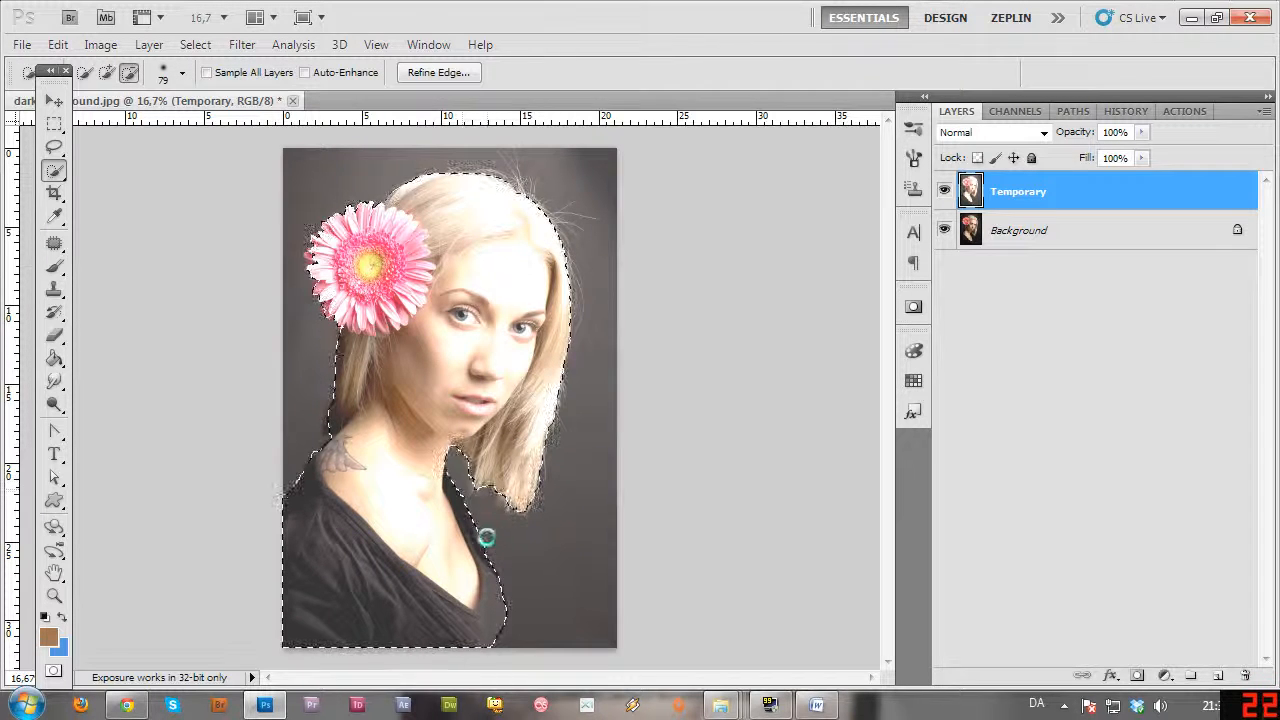
left_click(485, 536, "alt")
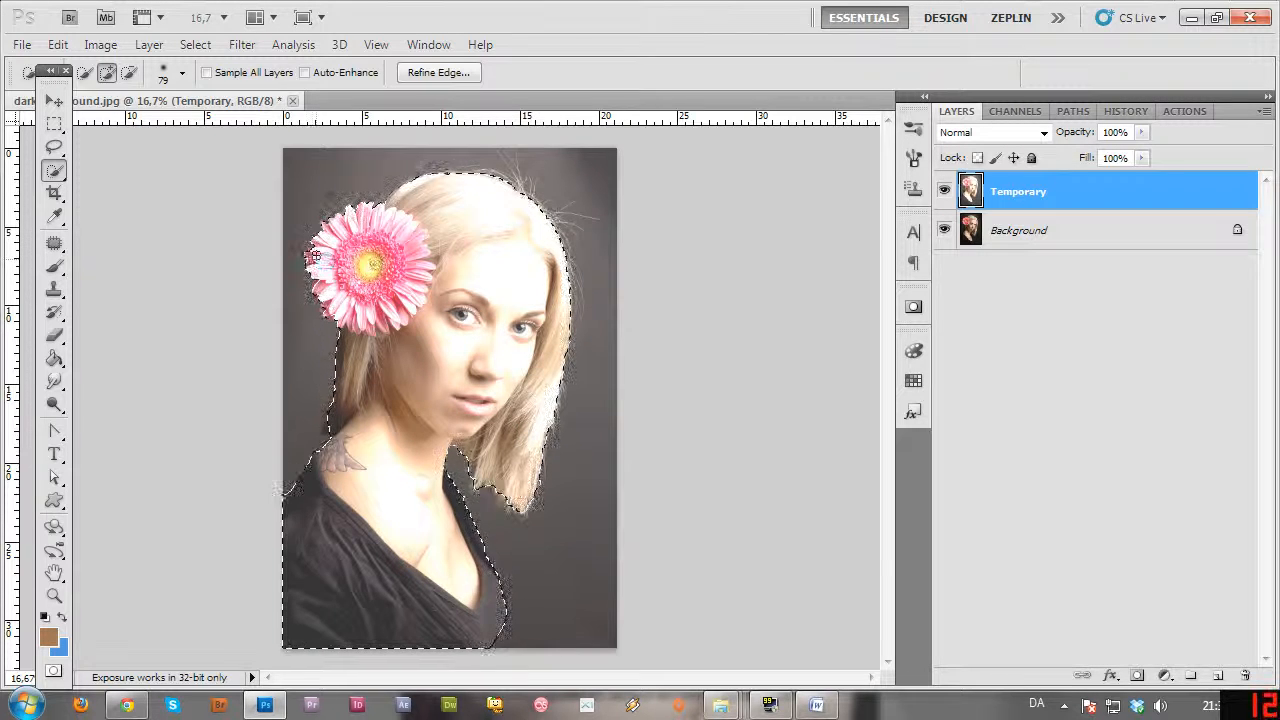
left_click(1138, 677)
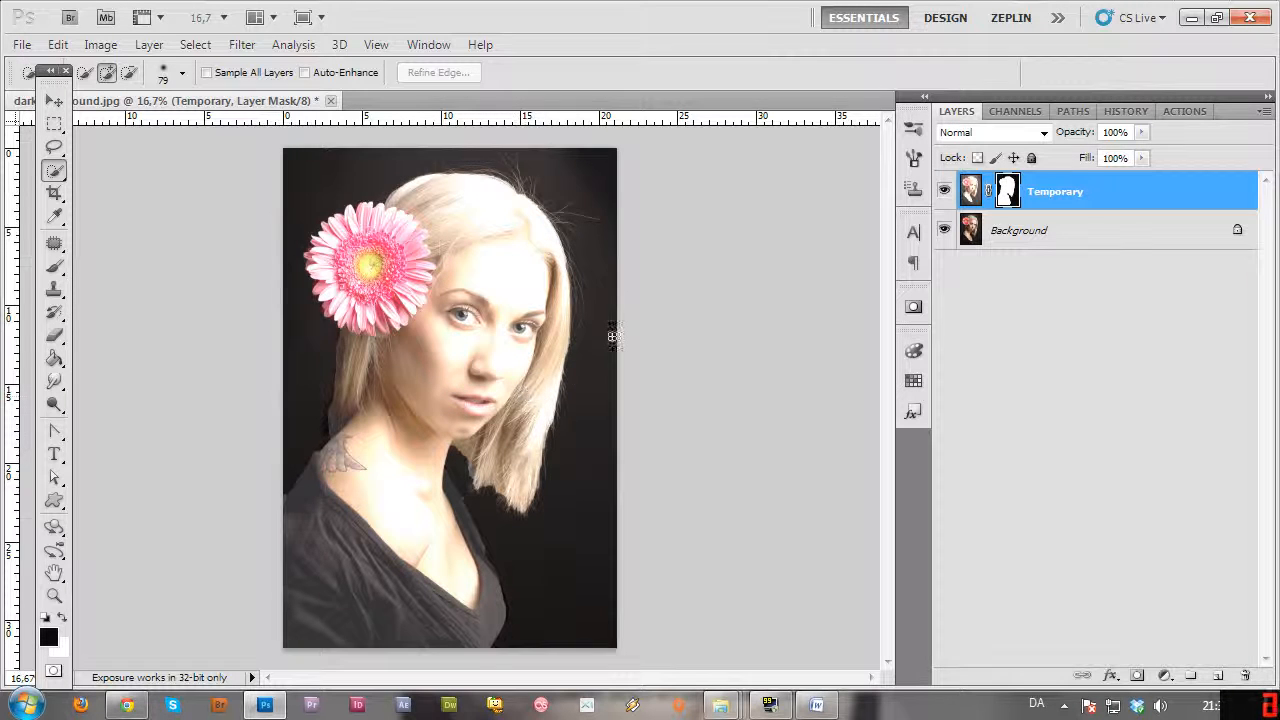
Open edge refinement for the layer mask with a radius of 6,8 px and preview it on white
left_click(913, 306)
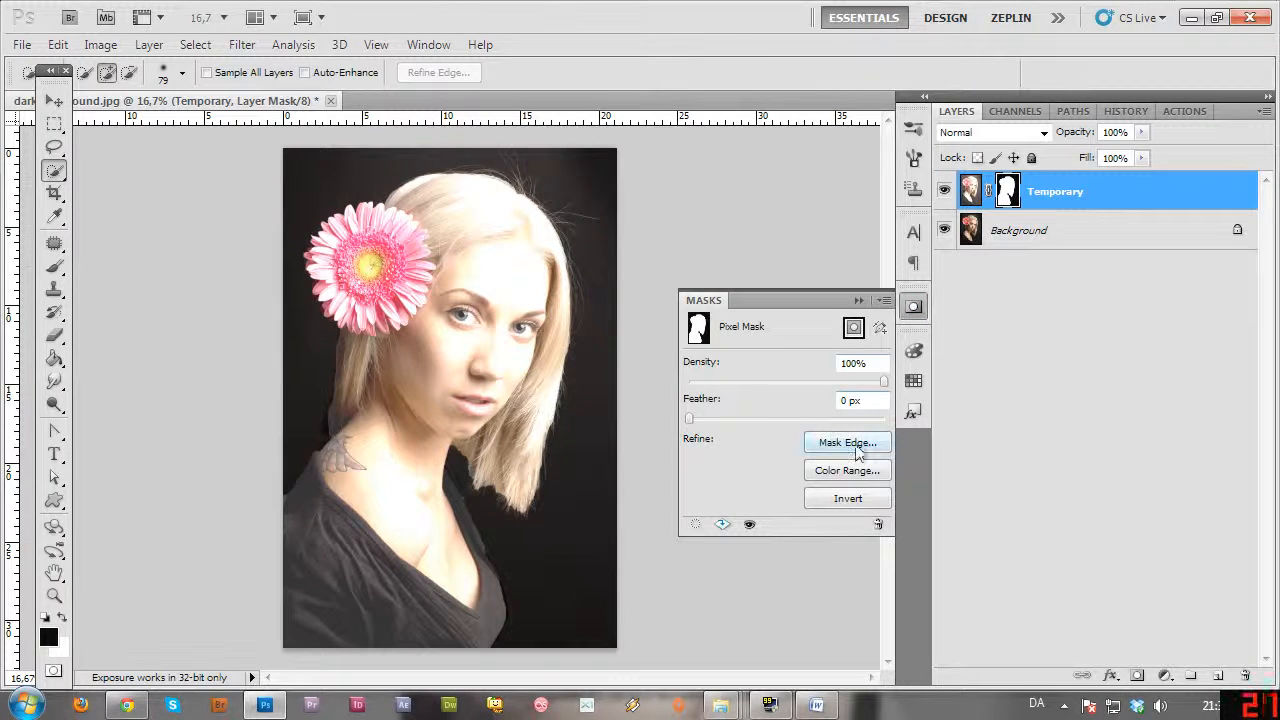
left_click(855, 447)
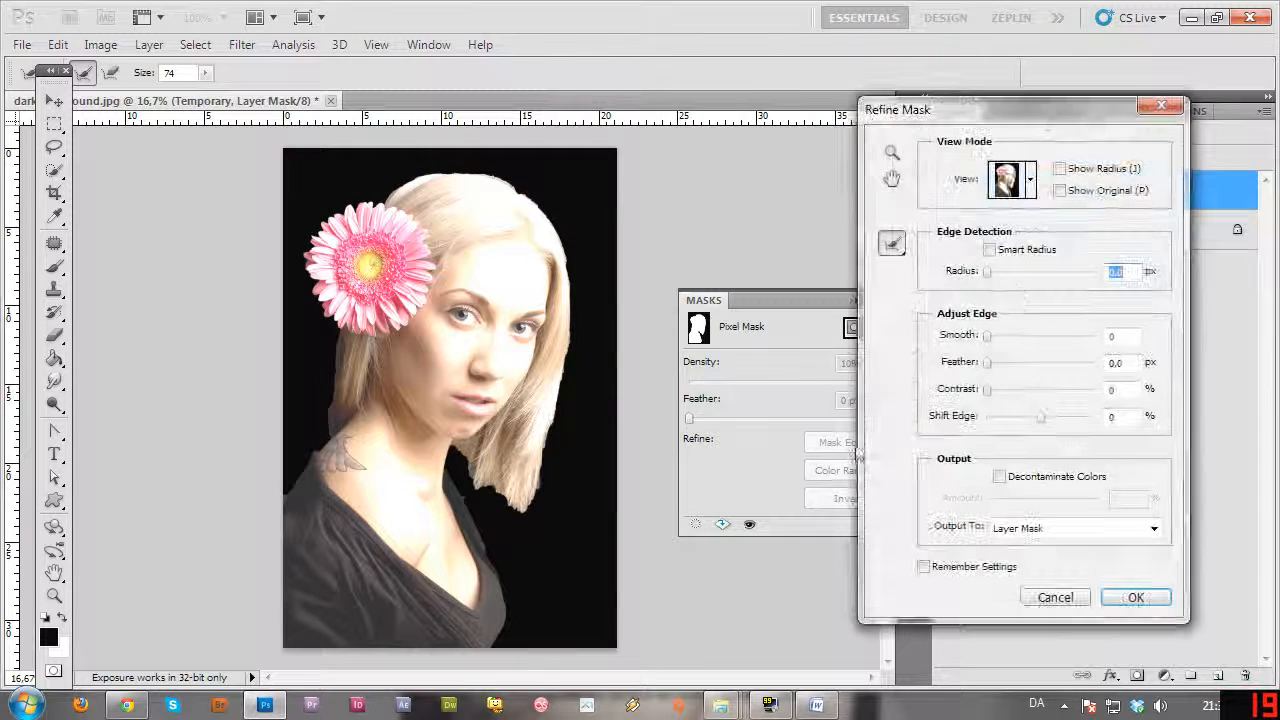
left_click(1022, 272)
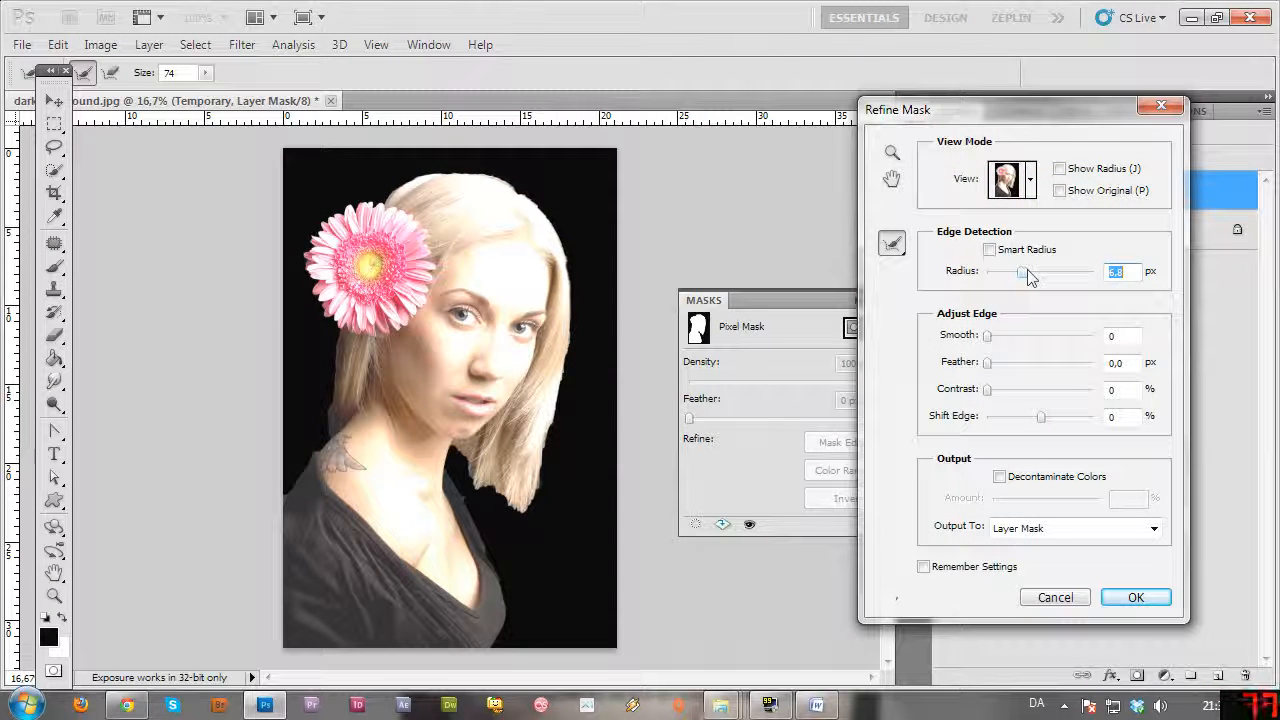
left_click(1030, 184)
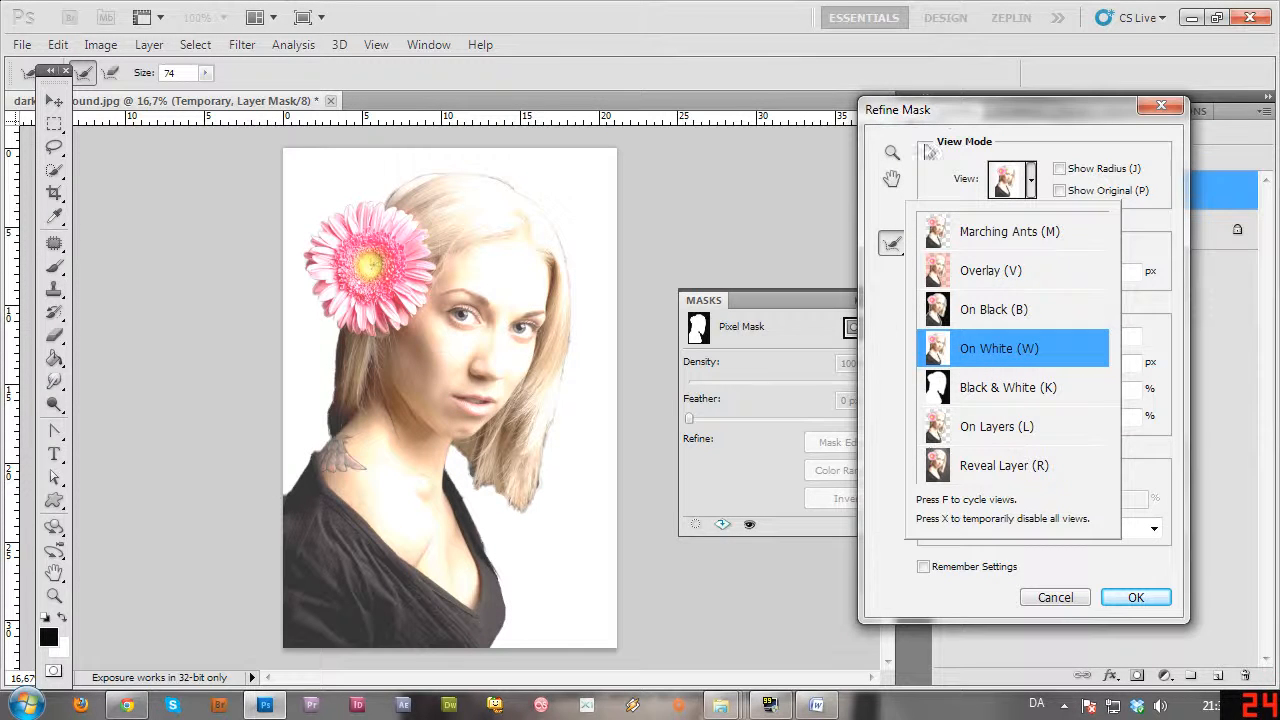
left_click(1023, 107)
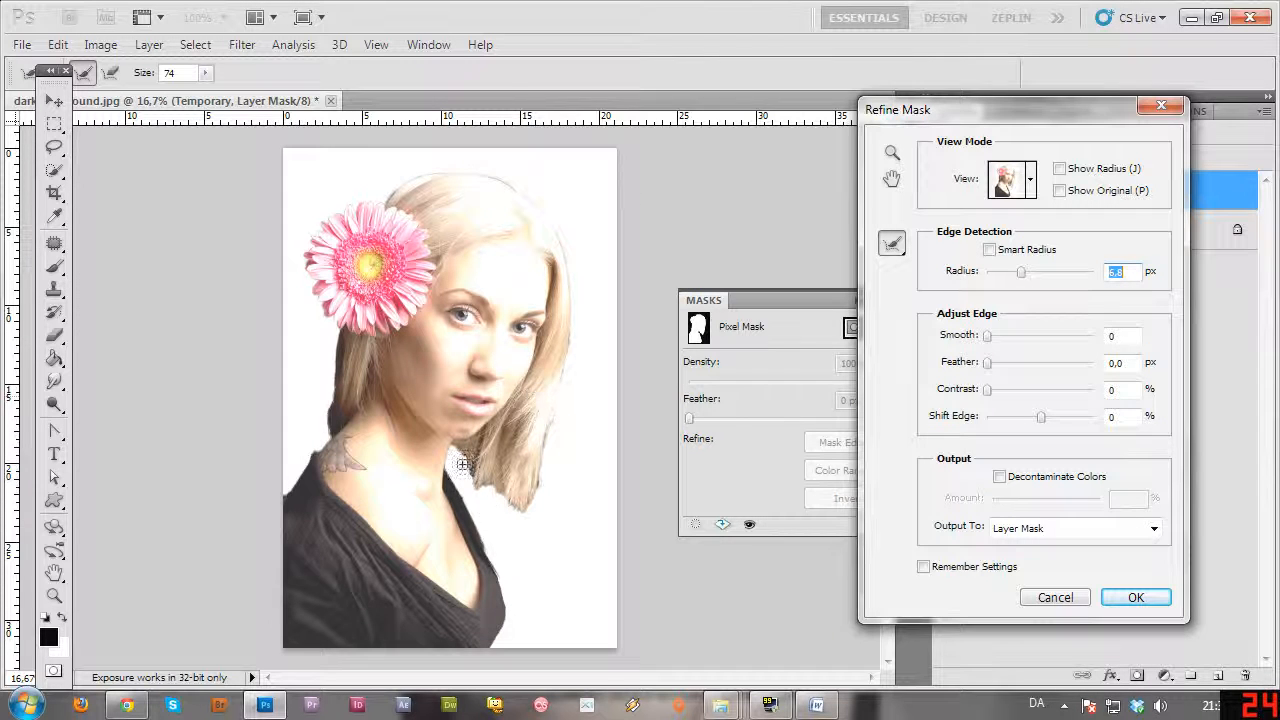
Refine the mask edge with a radius of 14,7 px, contrast 31% and smoothing 50
left_click(1045, 278)
left_click(1034, 272)
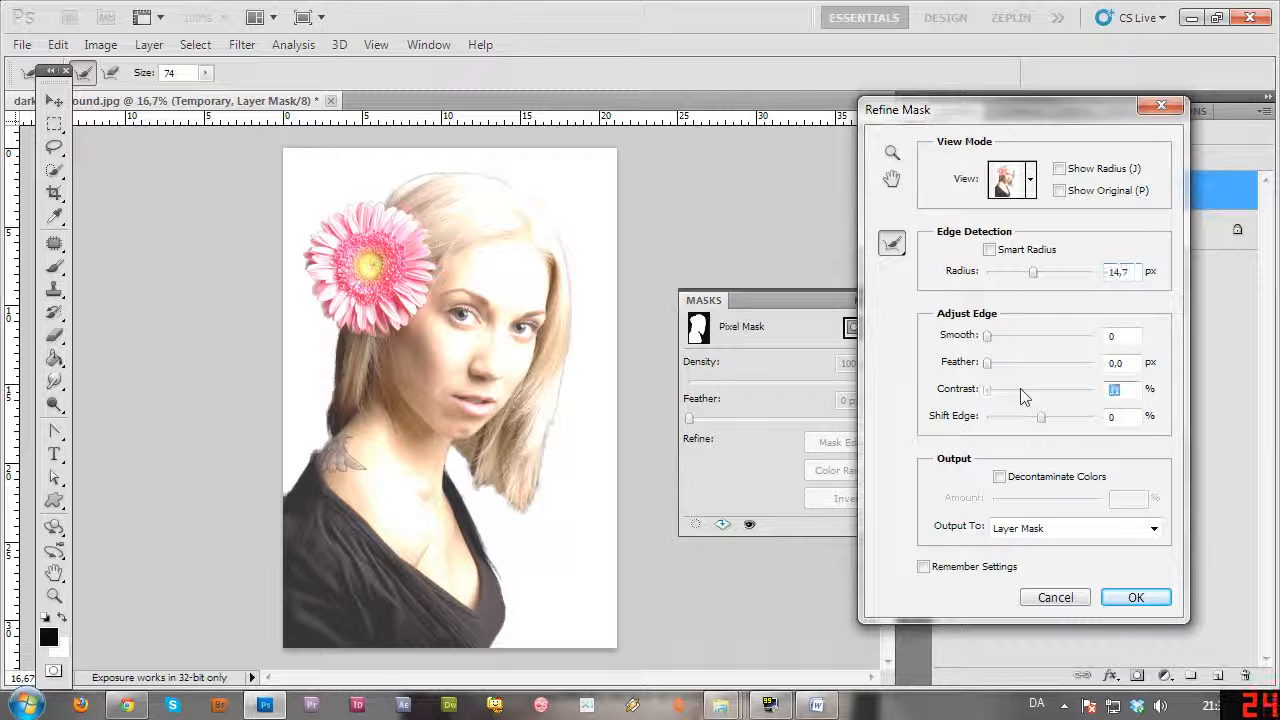
left_click(1020, 336)
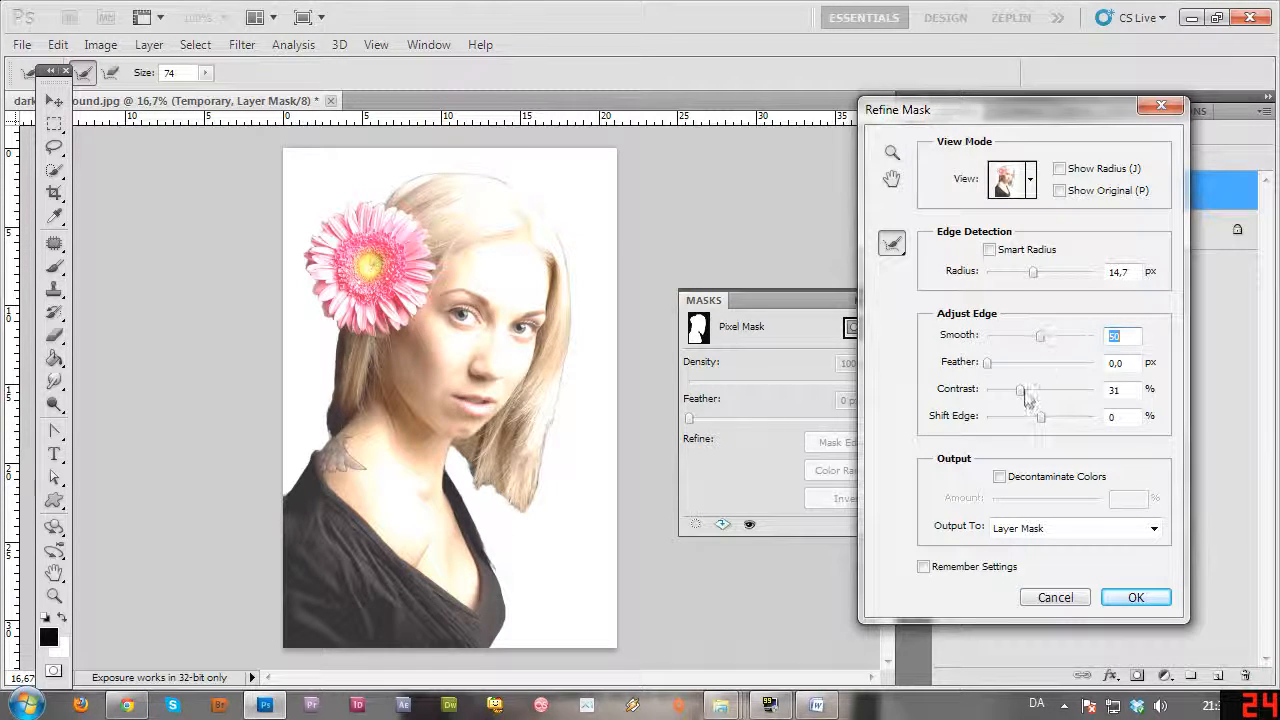
In Overlay view, brush edge refinement along the hair beside the neck and below the flower, with the radius set to 64,3 px
left_click(1030, 180)
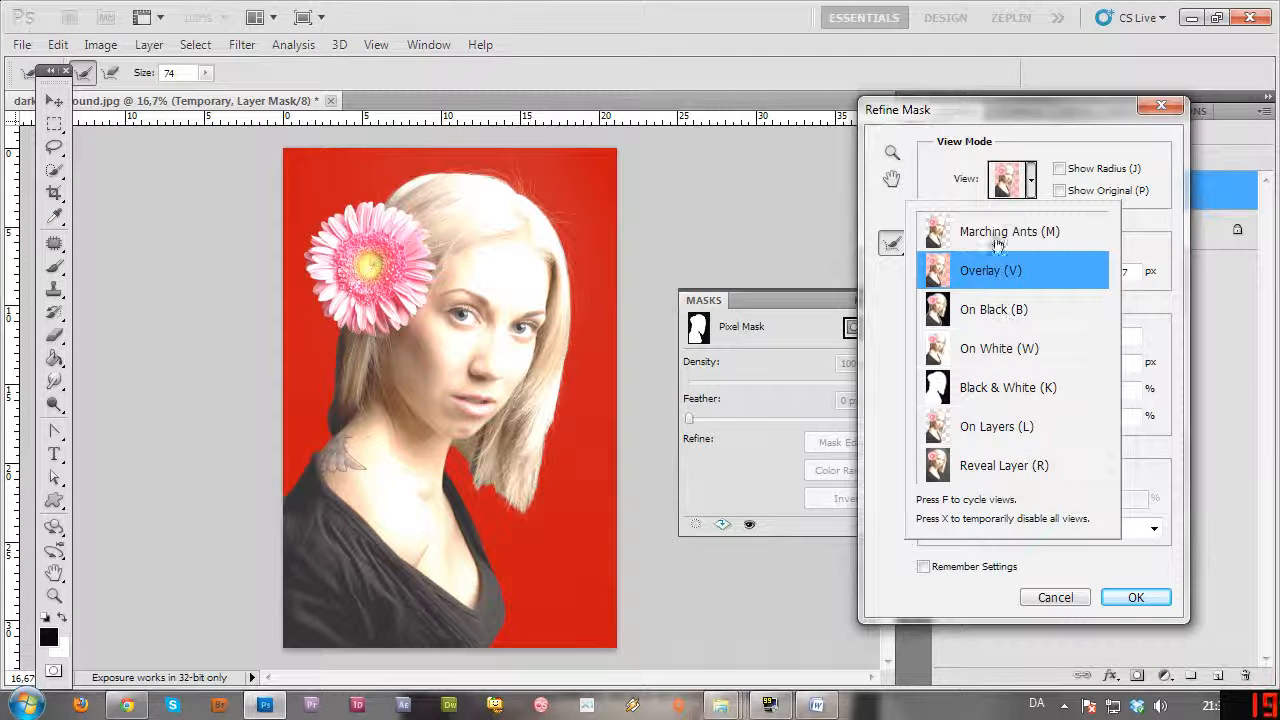
left_click(1015, 135)
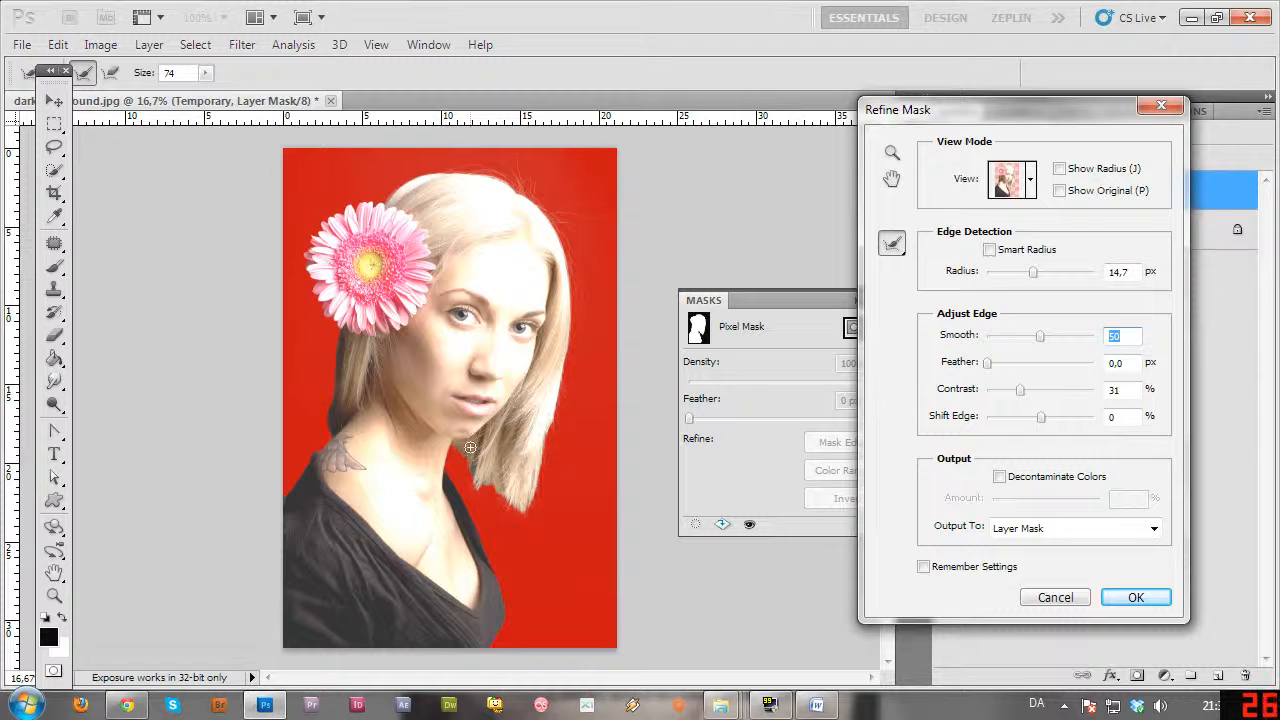
left_click_drag(455, 447, 496, 491)
left_click_drag(1033, 273, 1062, 273)
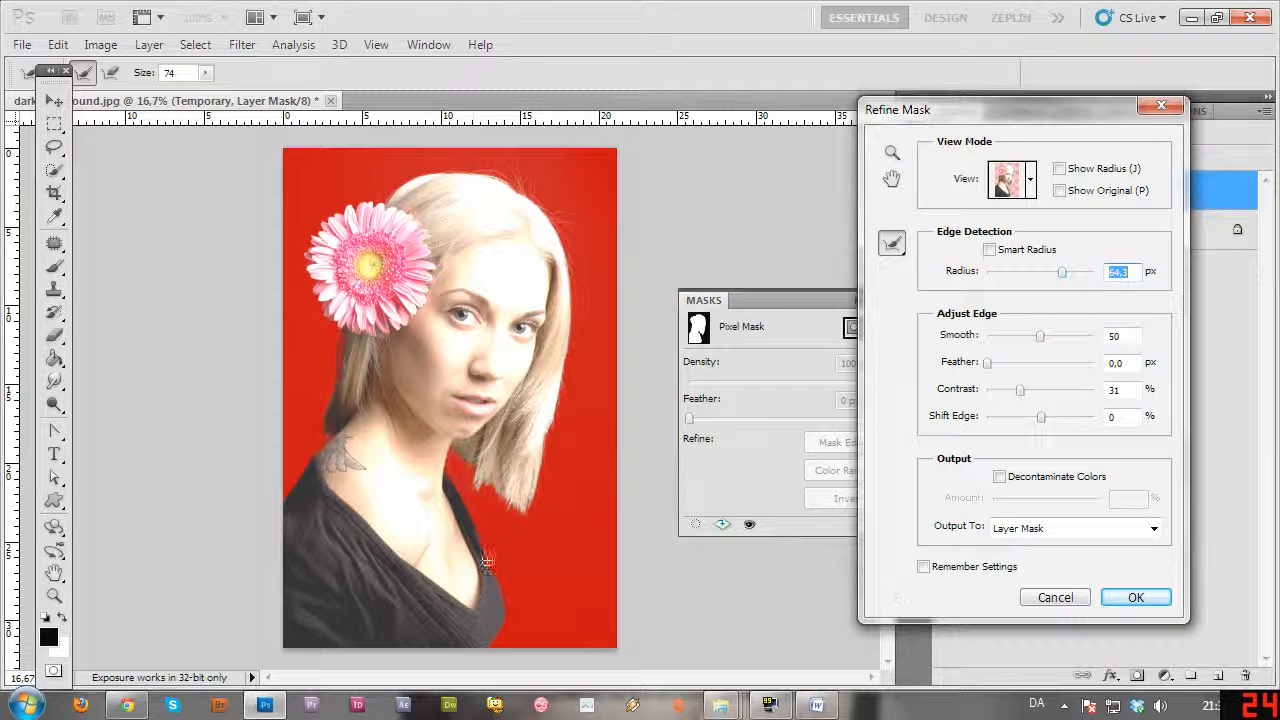
left_click_drag(339, 398, 341, 326)
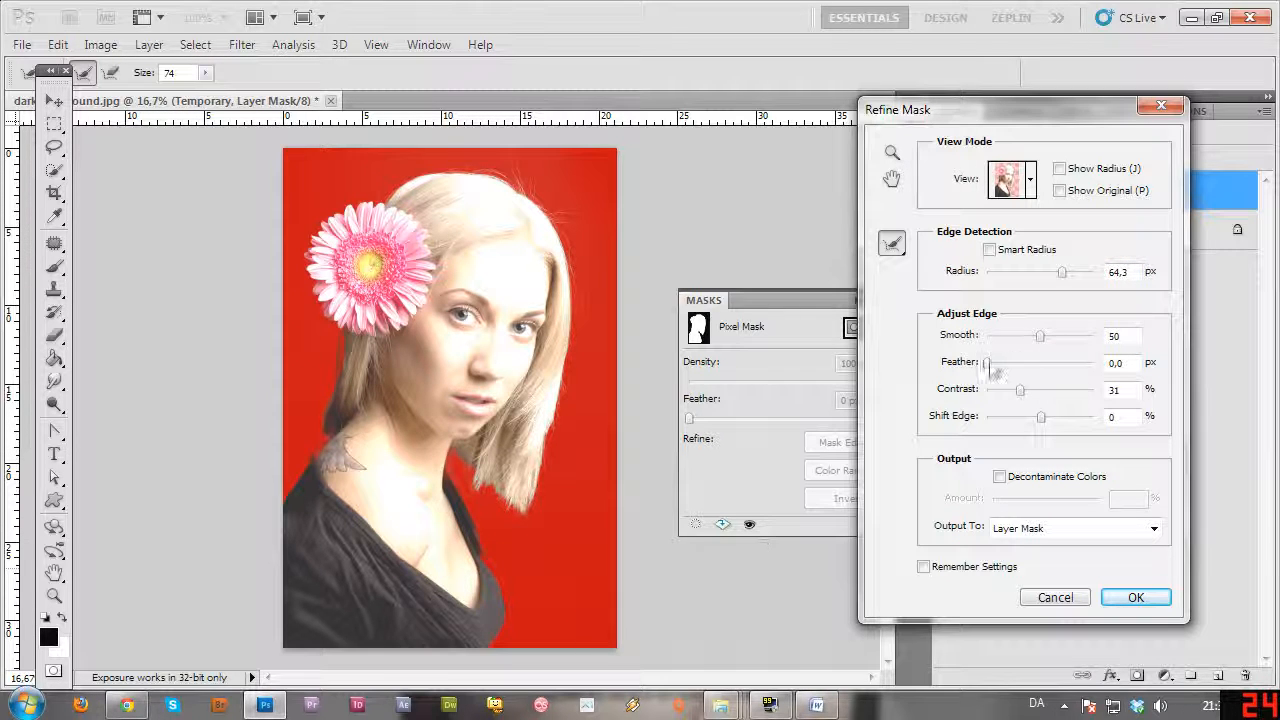
Preview the mask on white, refine the edge in the gap between neck and hair, and set Feather to 1,4 px
left_click(1030, 180)
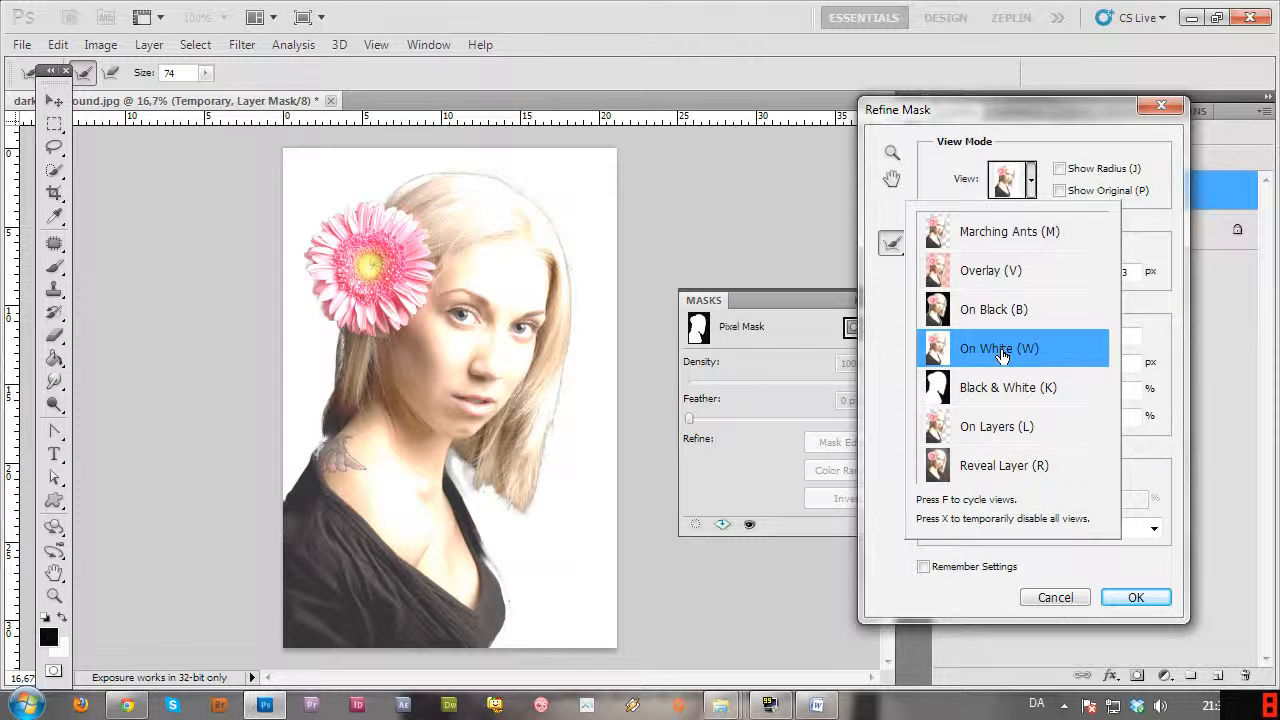
left_click(463, 484)
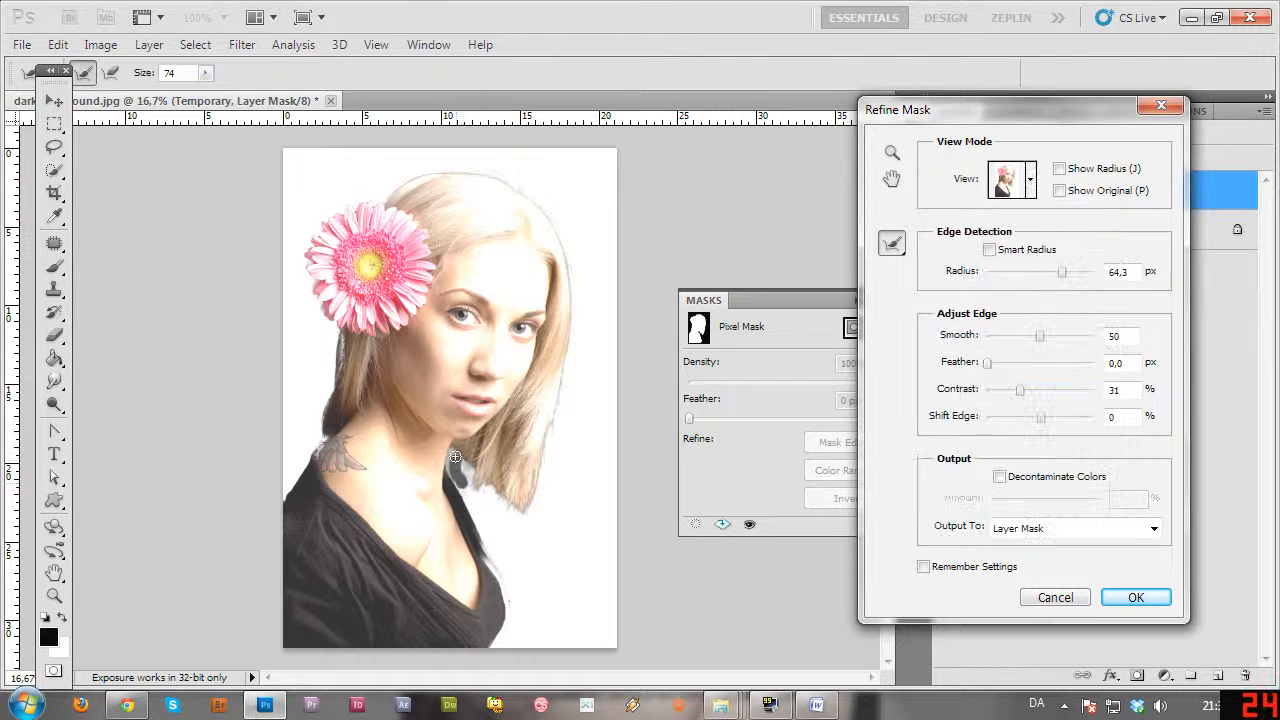
left_click(449, 463)
left_click_drag(1004, 366, 1010, 368)
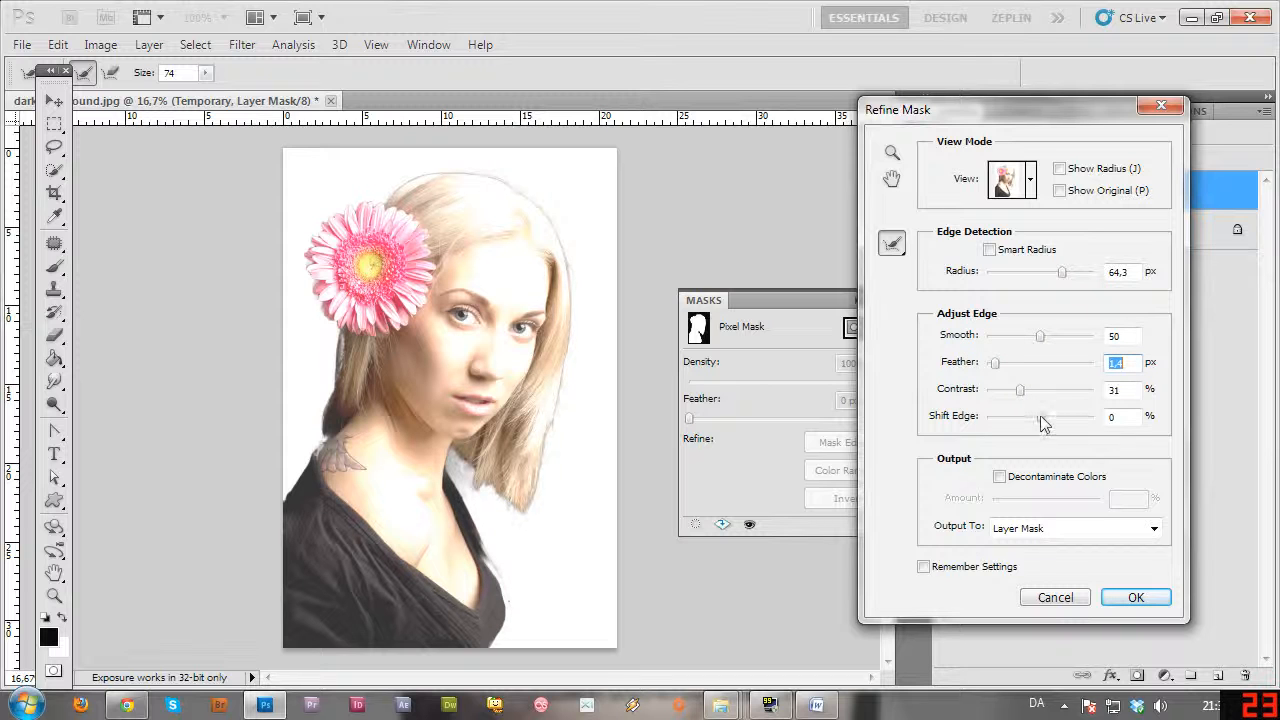
Try Smart Radius on the mask edge and switch it off again
left_click(988, 251)
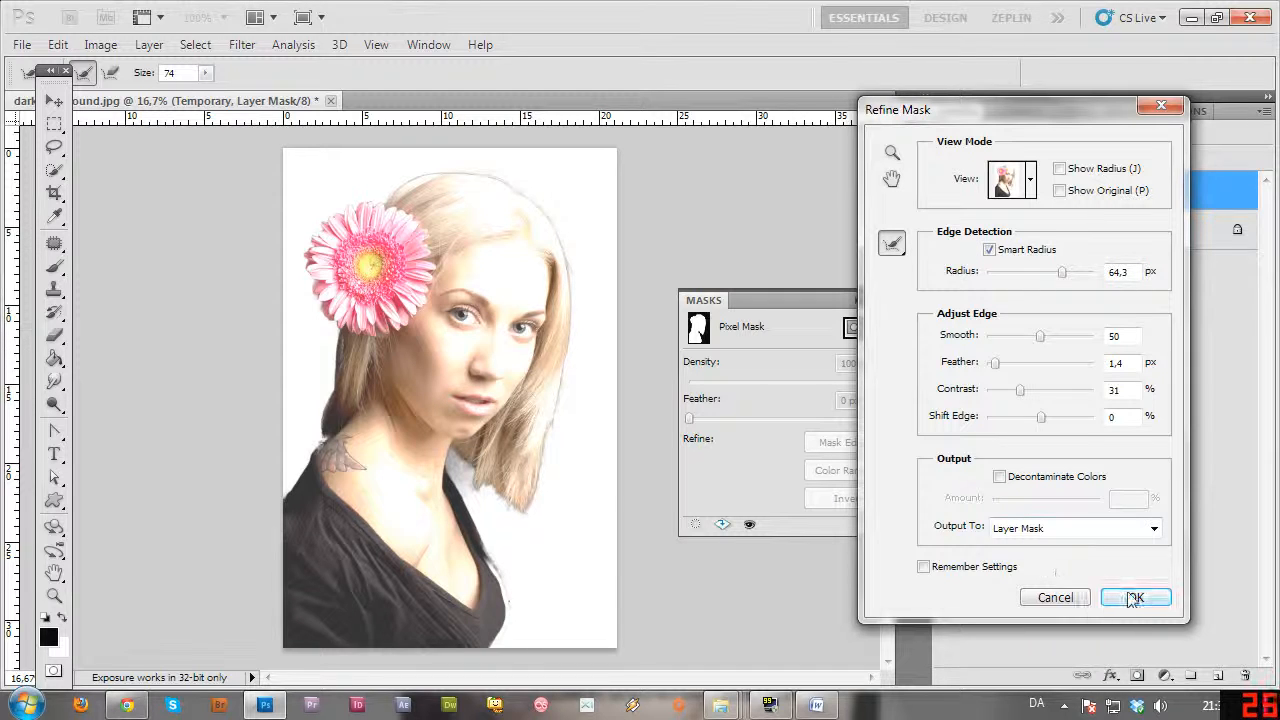
left_click(989, 250)
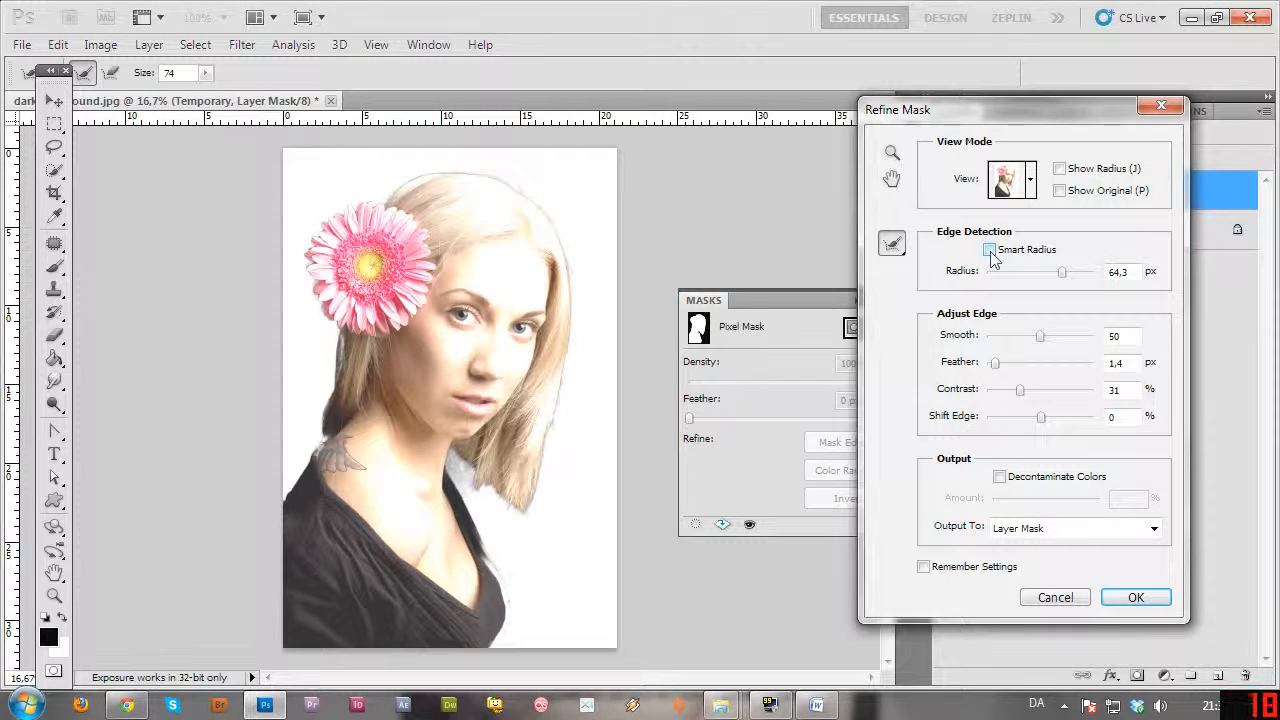
Enable Smart Radius, decontaminate colors with an amount of 66%, and shift the mask edge by -8%
left_click(989, 250)
left_click(989, 250)
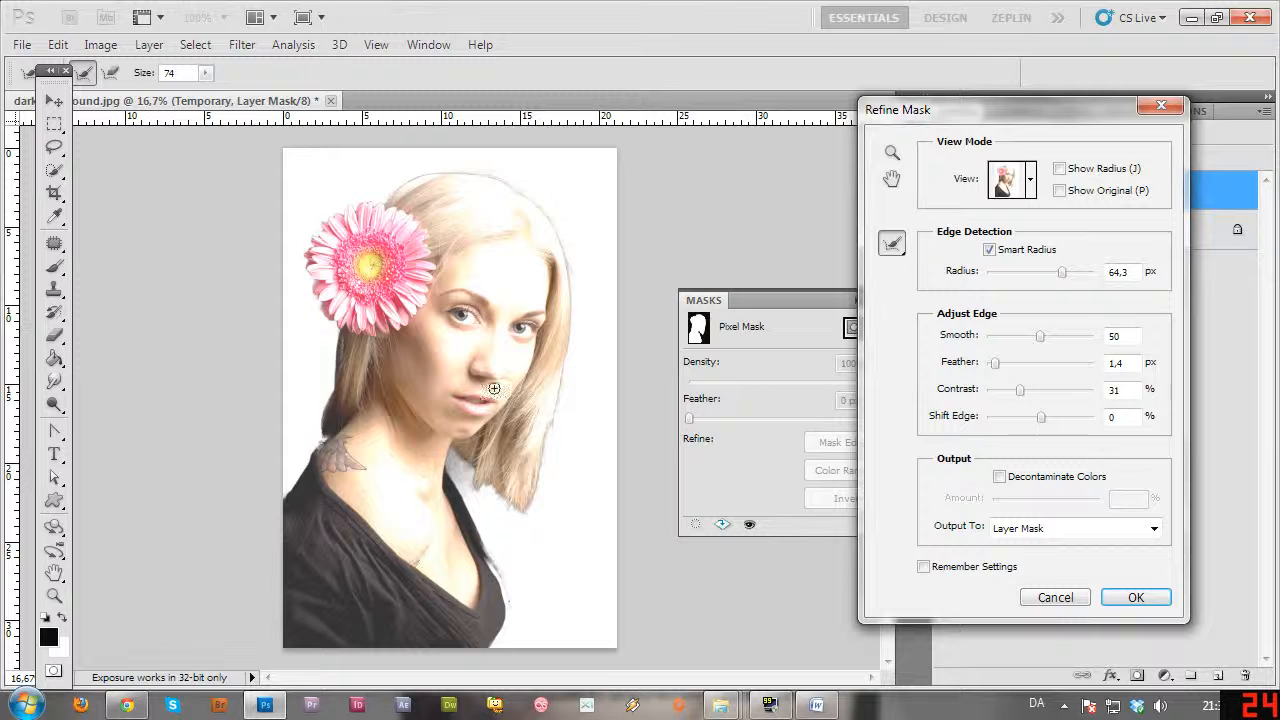
left_click(1000, 477)
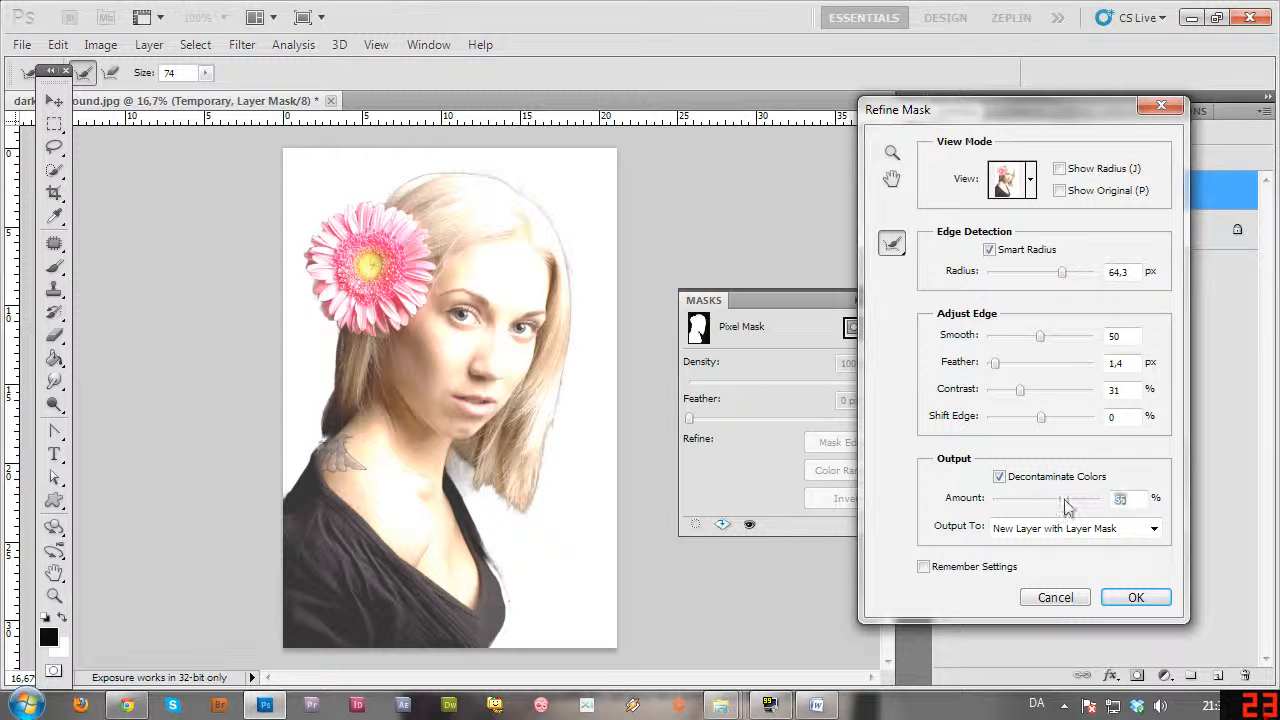
left_click_drag(1066, 507, 1070, 500)
left_click_drag(1040, 418, 1040, 423)
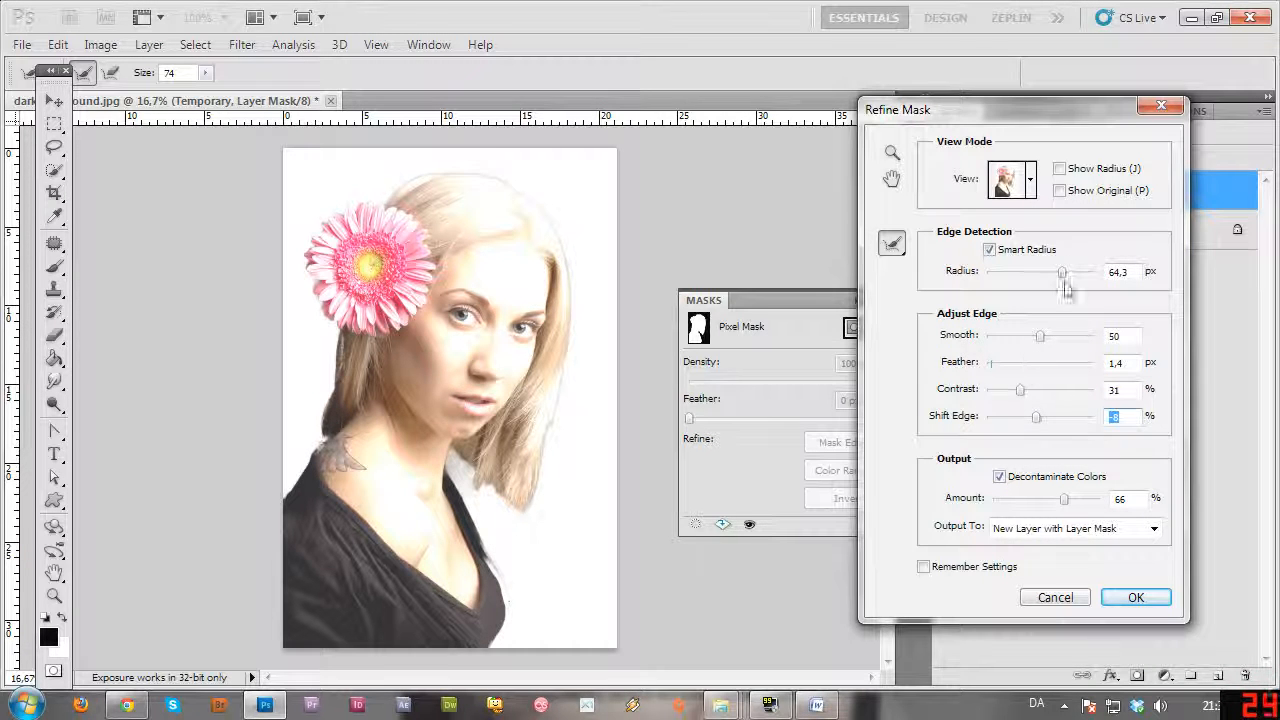
Set the edge detection radius to 35,2 px and output the refined mask as a new layer with layer mask
left_click_drag(1075, 274, 1100, 277)
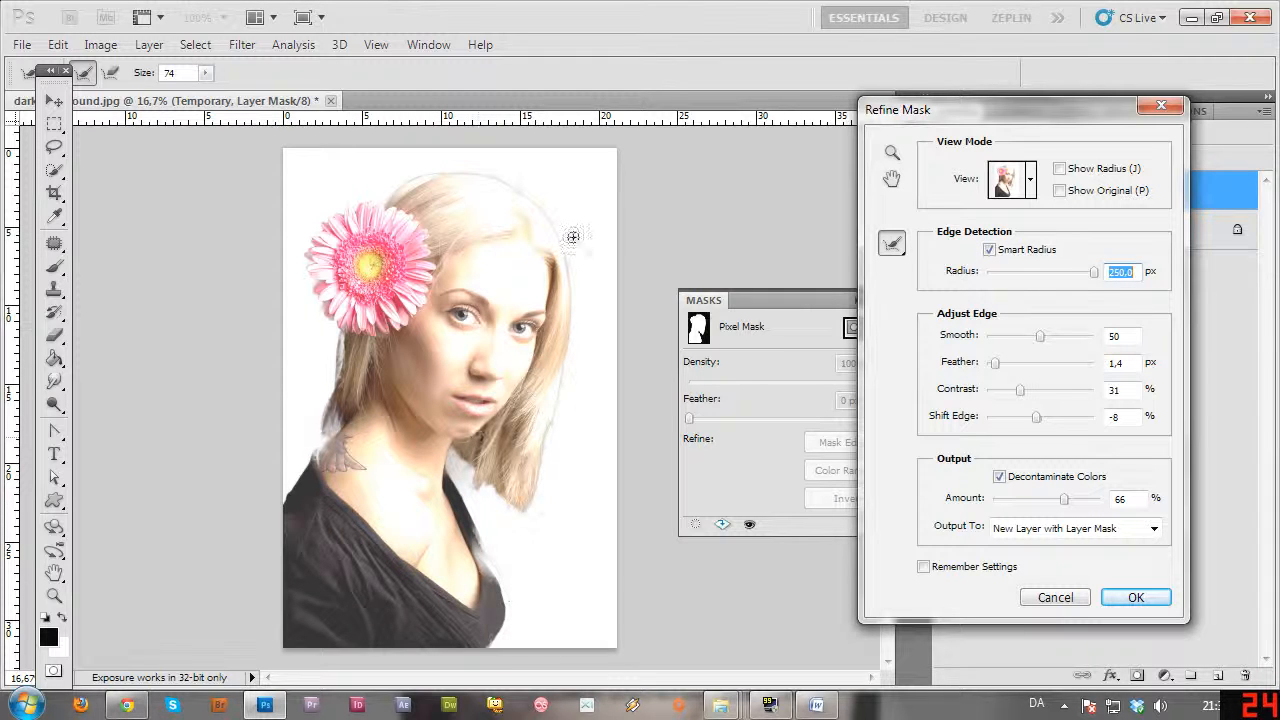
left_click_drag(1090, 281, 1082, 273)
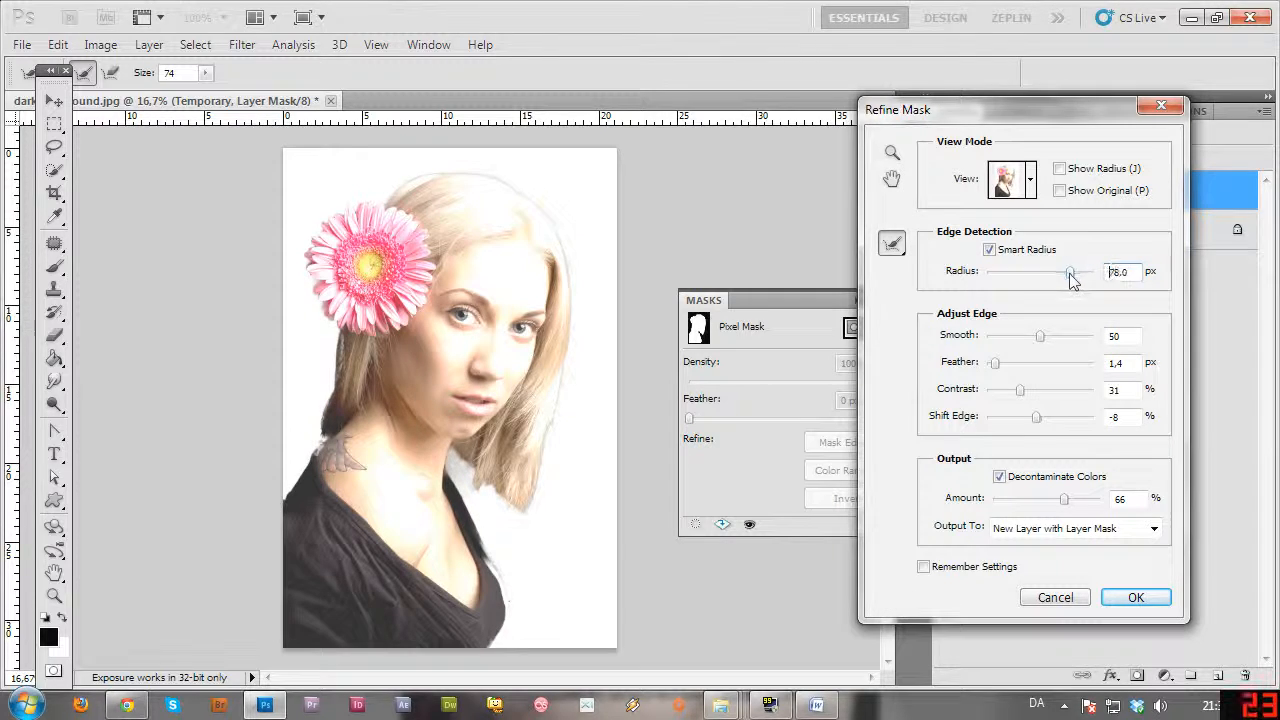
left_click_drag(1068, 273, 1056, 274)
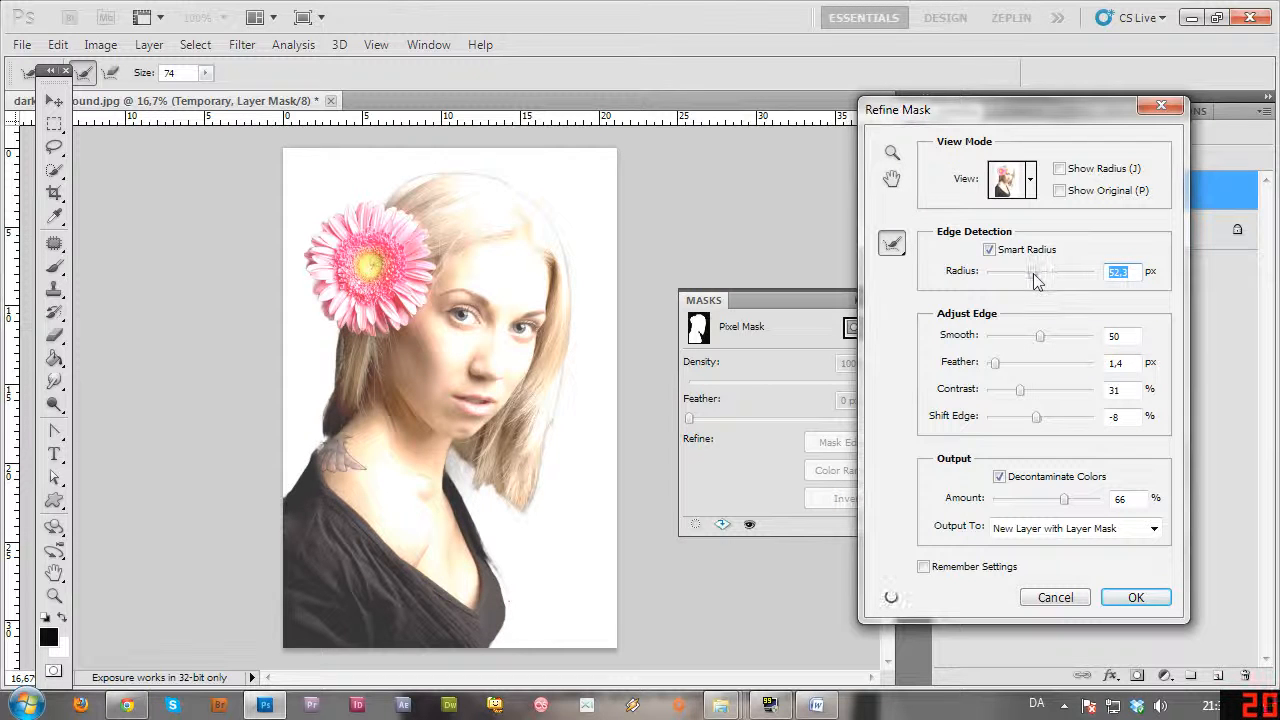
left_click_drag(1036, 281, 1047, 282)
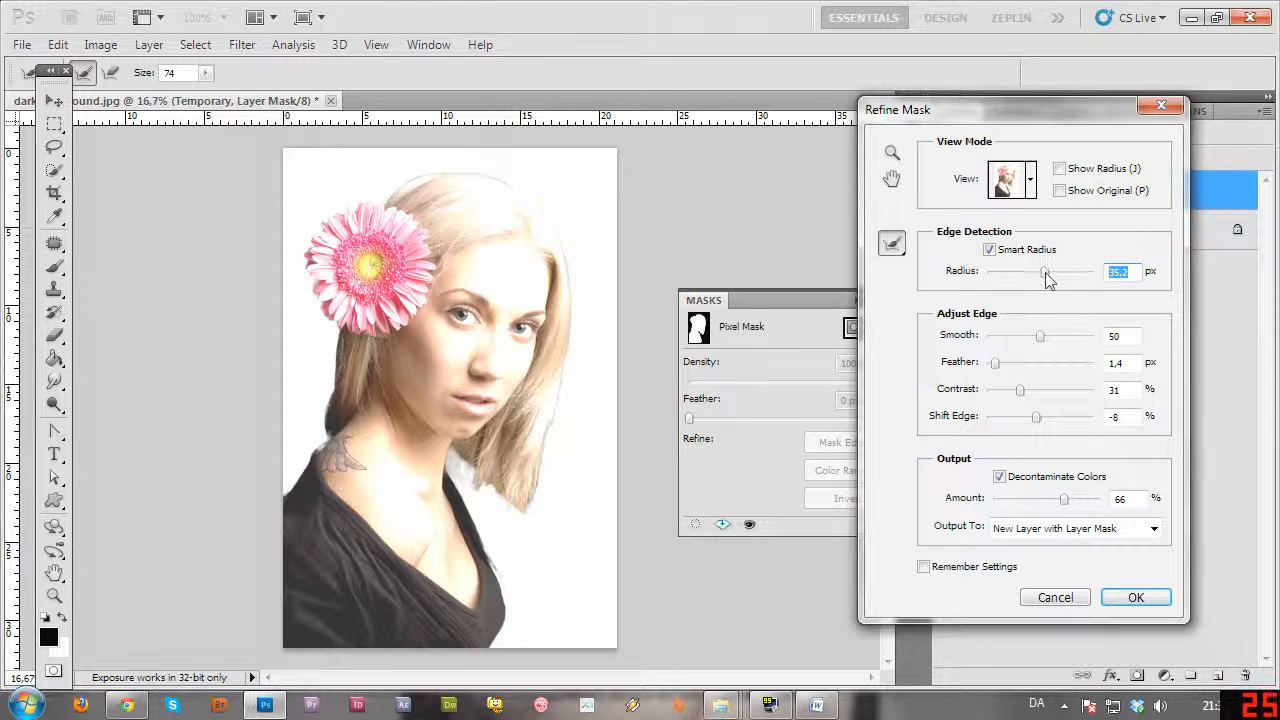
left_click(1135, 598)
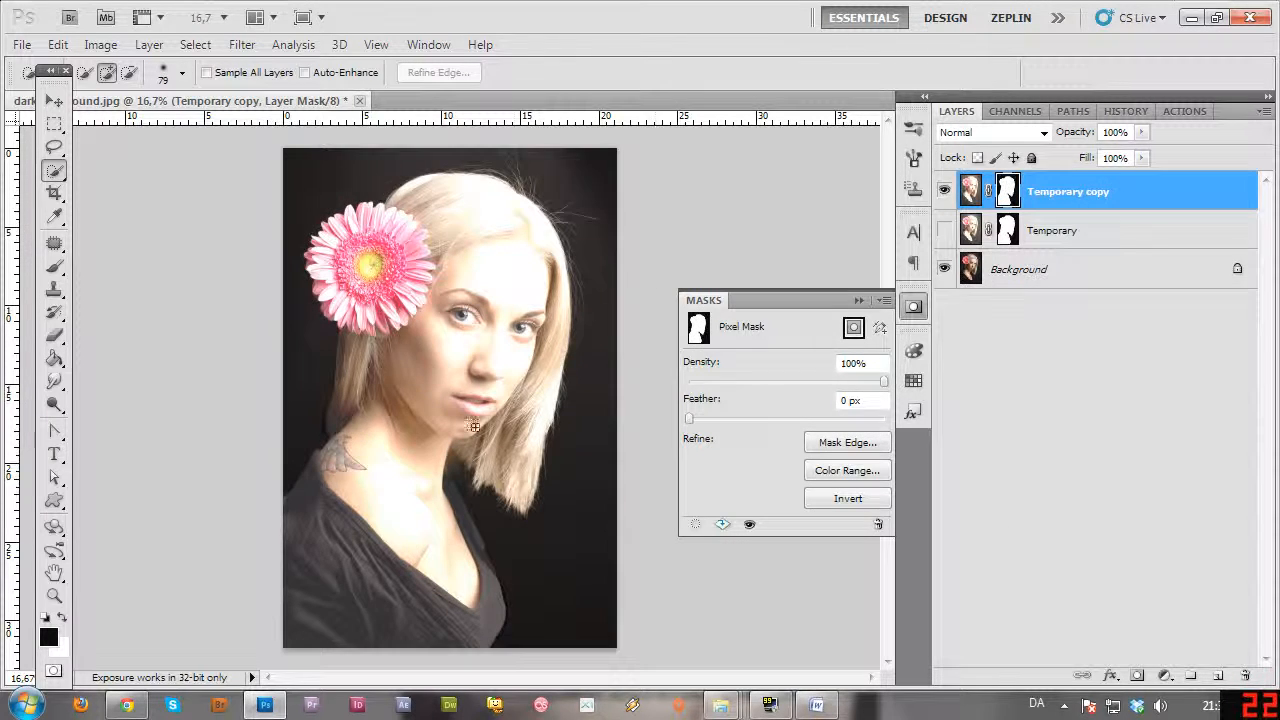
Examine the cut-out edge around the dress neckline and hair ends, comparing it with the Background layer hidden and shown
left_click(55, 596)
left_click(474, 604)
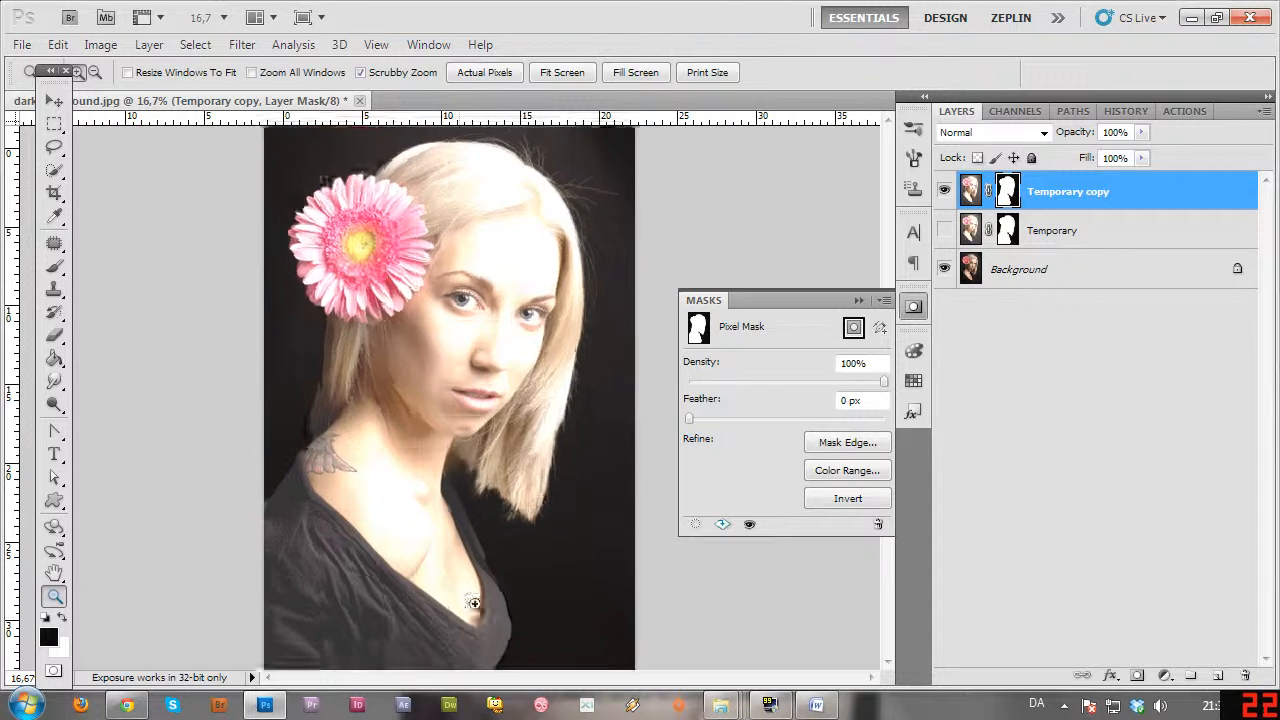
left_click(512, 604)
left_click(512, 577)
left_click(512, 577)
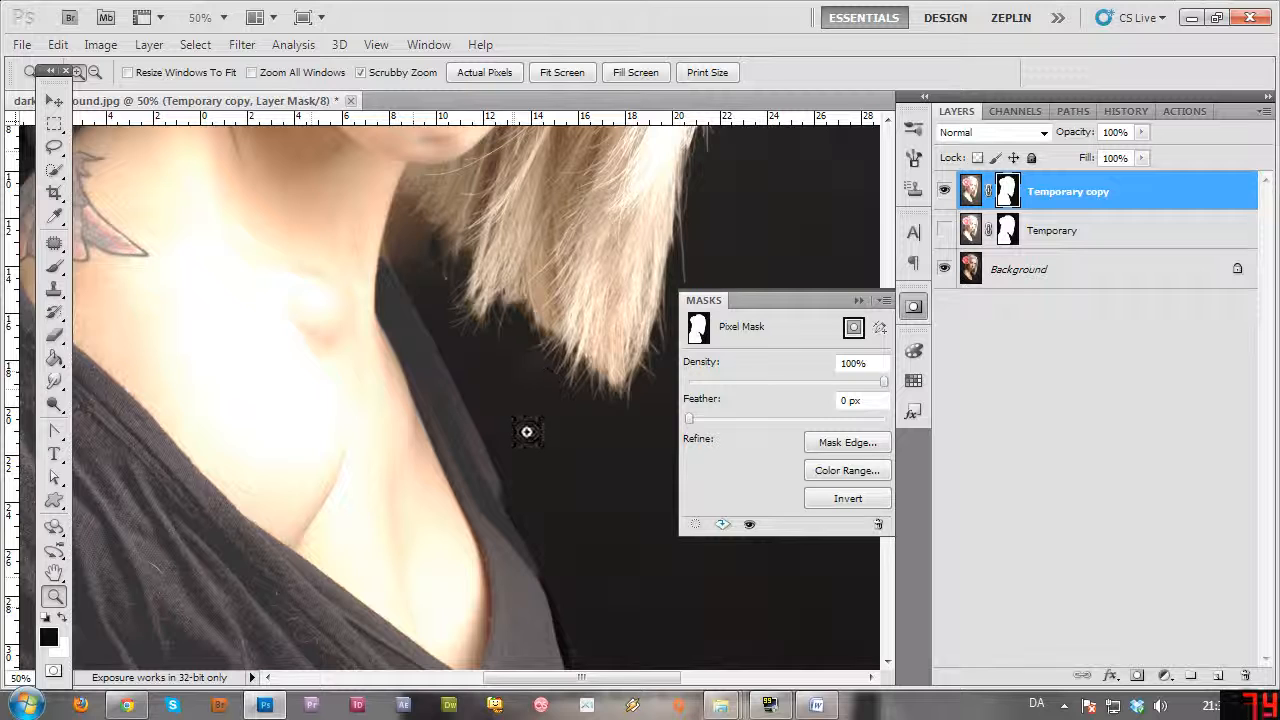
left_click(944, 270)
left_click(944, 270)
left_click(944, 270)
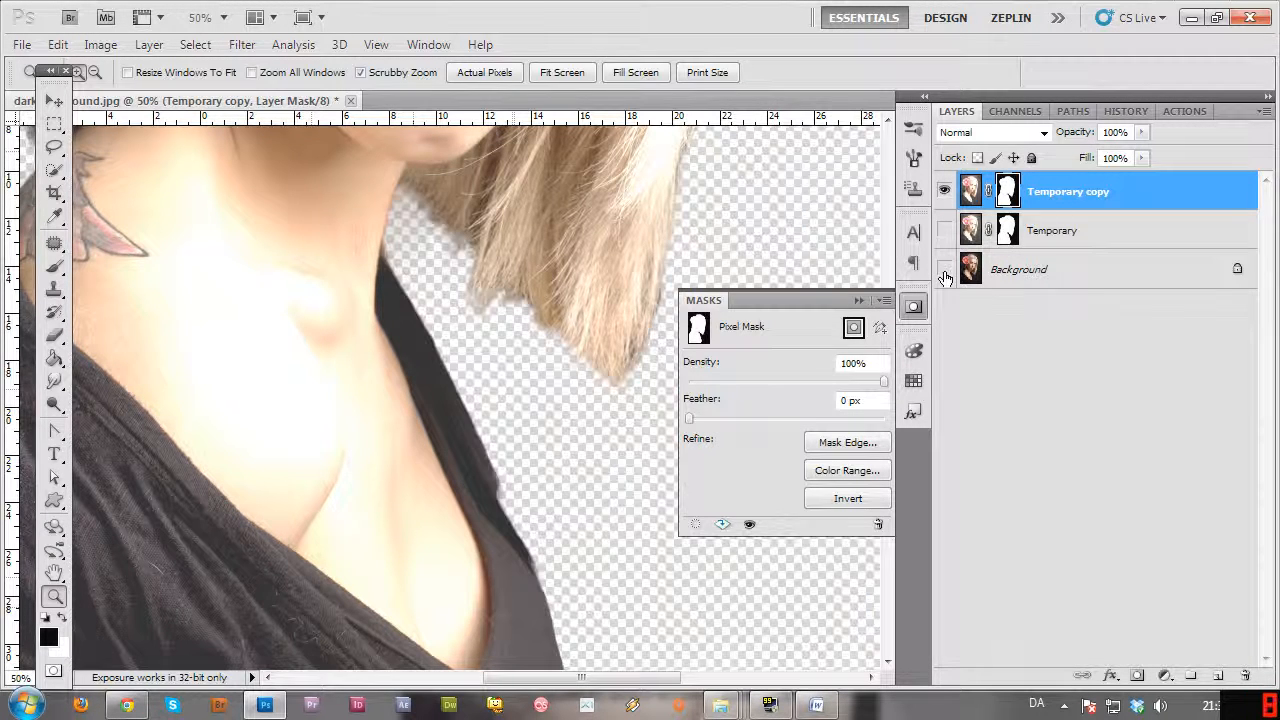
left_click(944, 270)
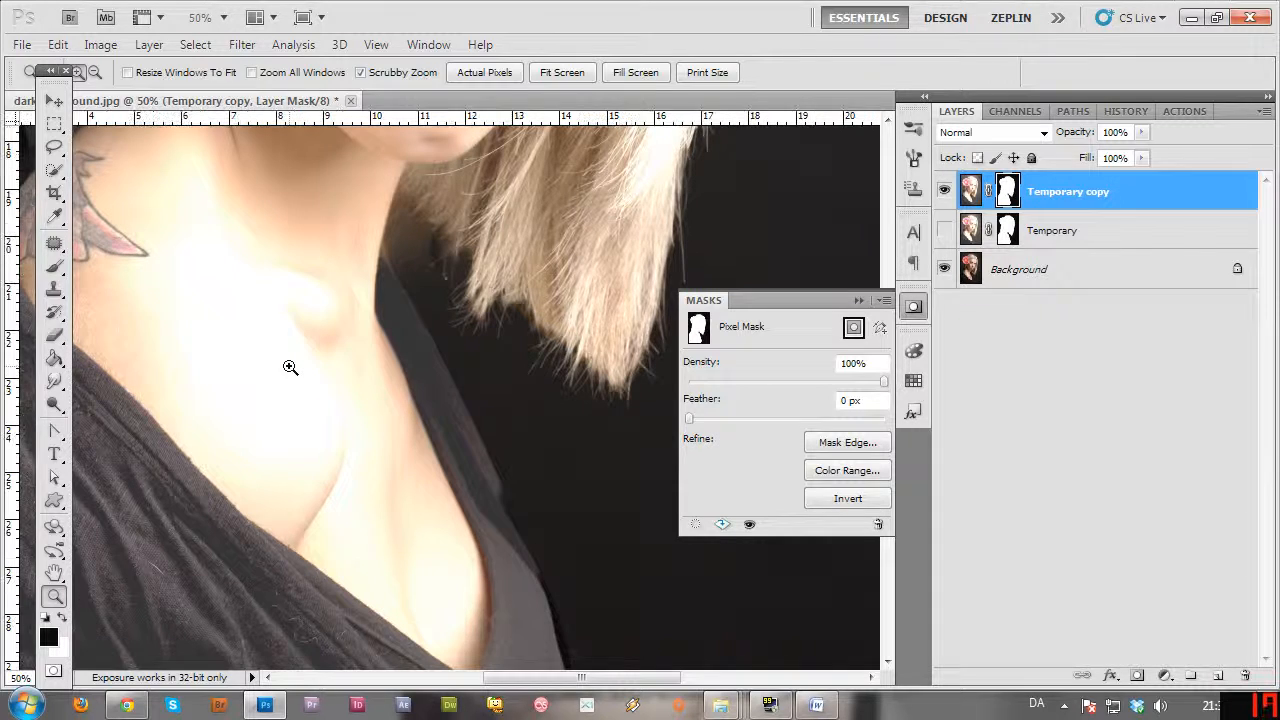
With a 25 px brush at 70% hardness, paint white on the Temporary copy mask to restore the dress edge below the hair
key("b")
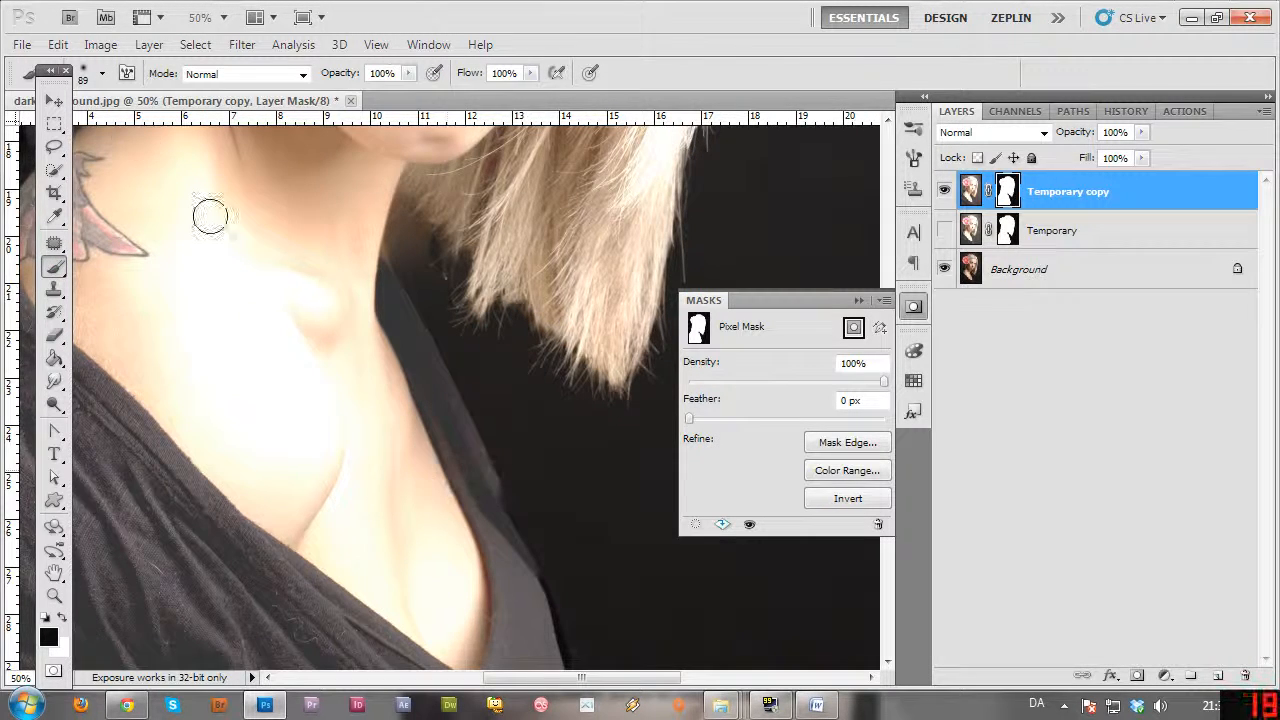
left_click(90, 74)
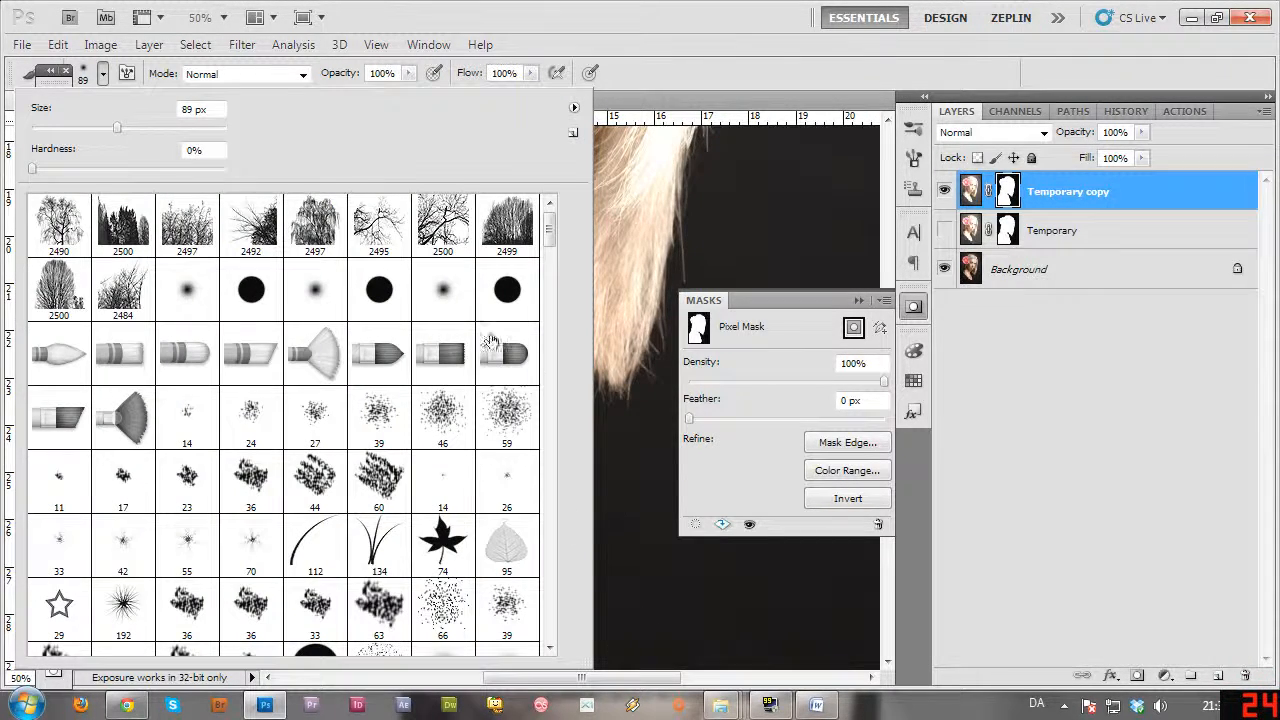
left_click(168, 168)
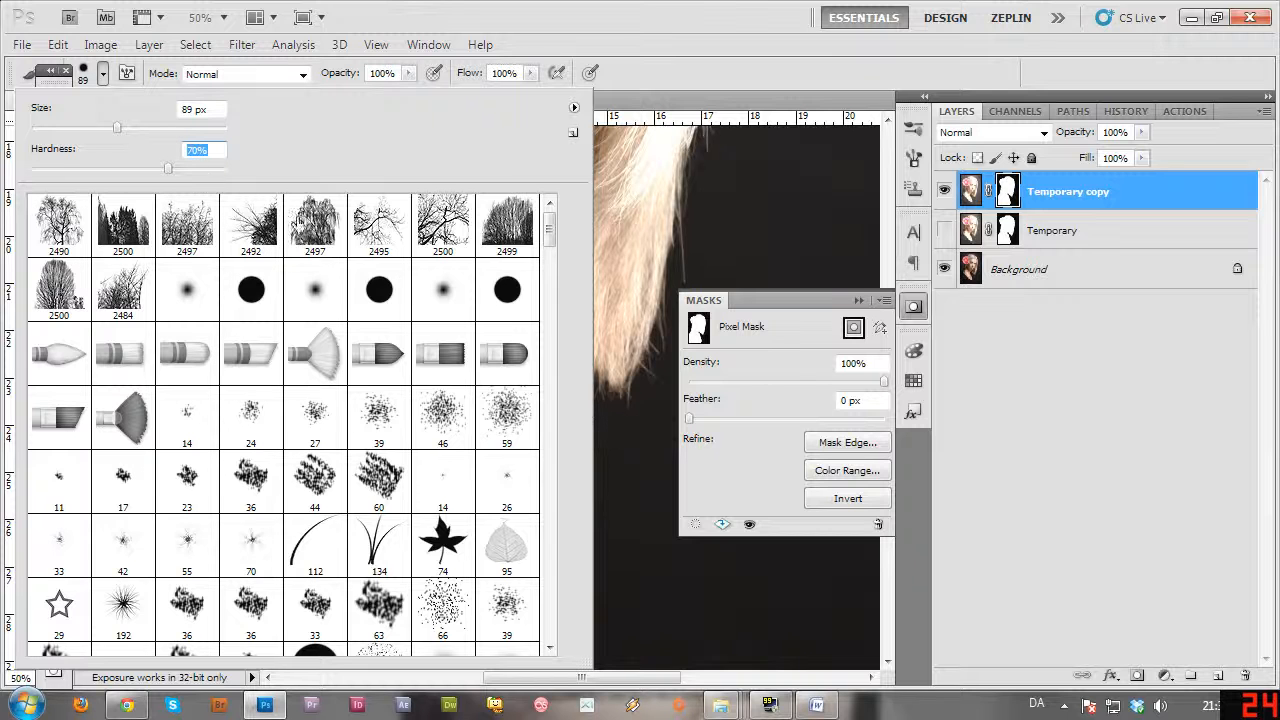
left_click_drag(70, 128, 55, 128)
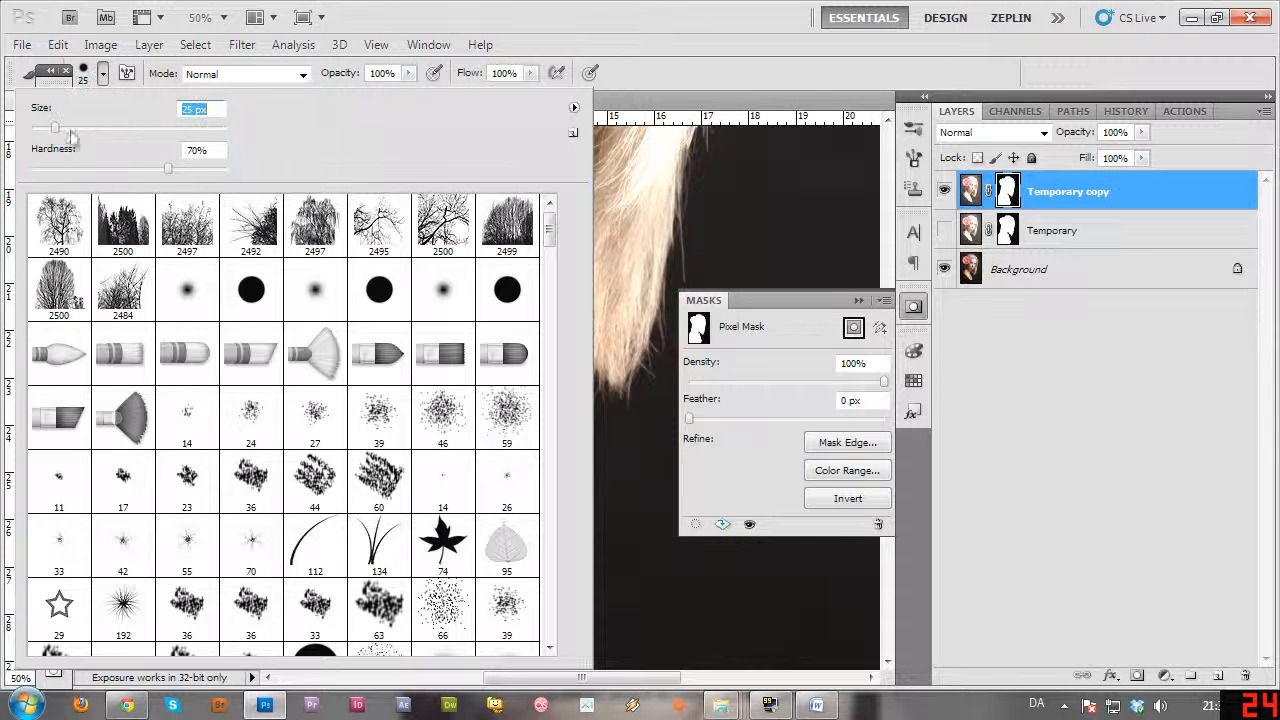
left_click(697, 221)
left_click_drag(497, 510, 506, 543)
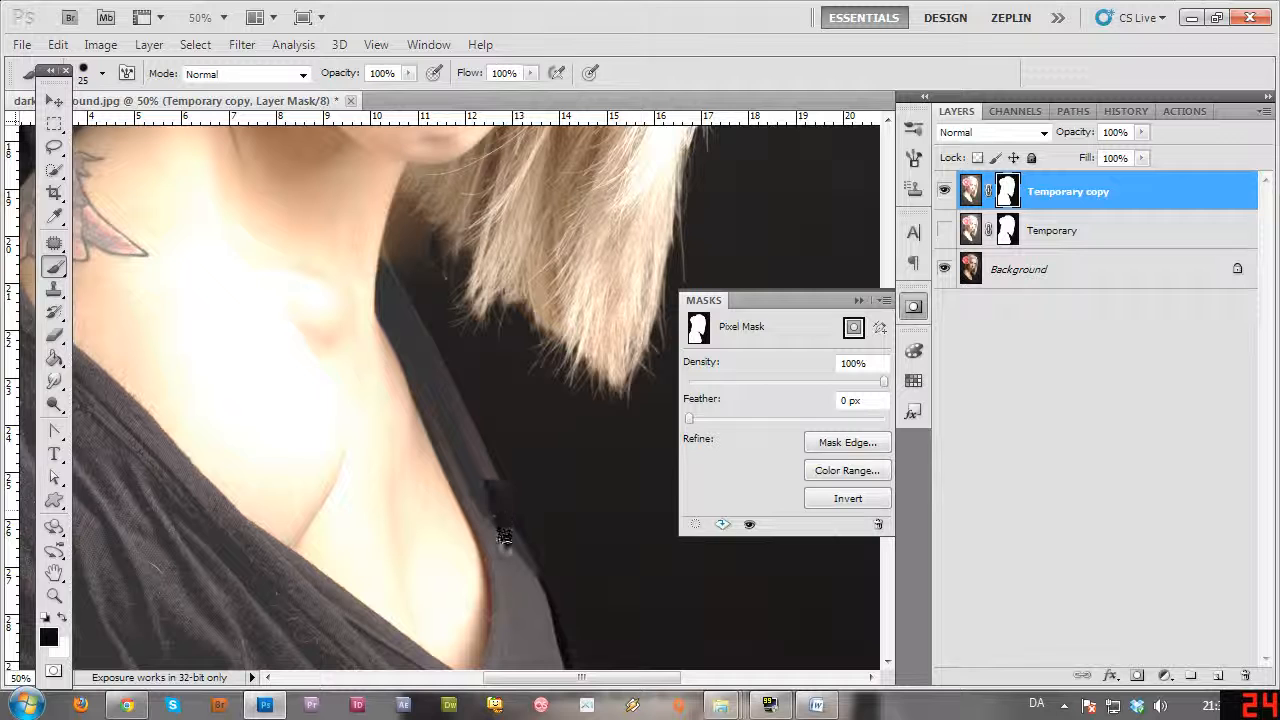
key("ctrl+z")
key("x")
left_click_drag(492, 488, 531, 580)
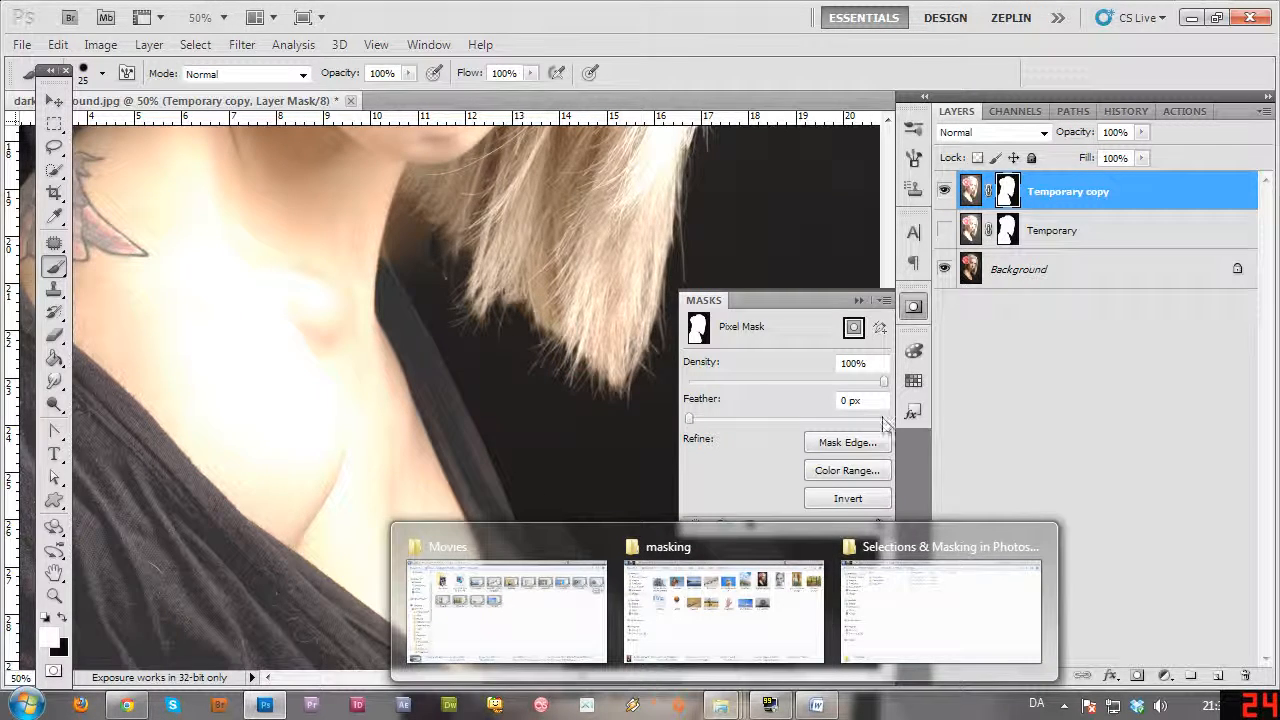
Paint white on the mask along the tattooed shoulder and beside the hair just above it
left_click_drag(575, 684, 451, 649)
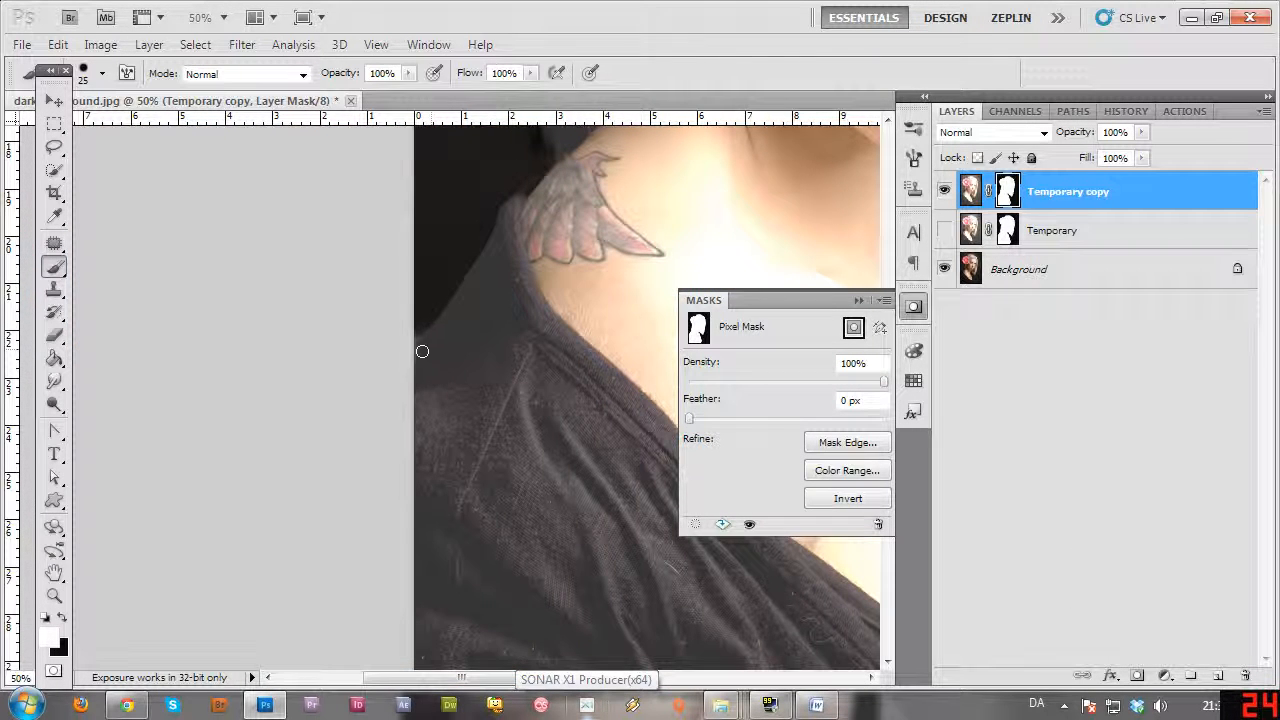
mouse_move(503, 229)
left_mouse_down()
mouse_move(543, 177)
mouse_move(533, 186)
left_mouse_up()
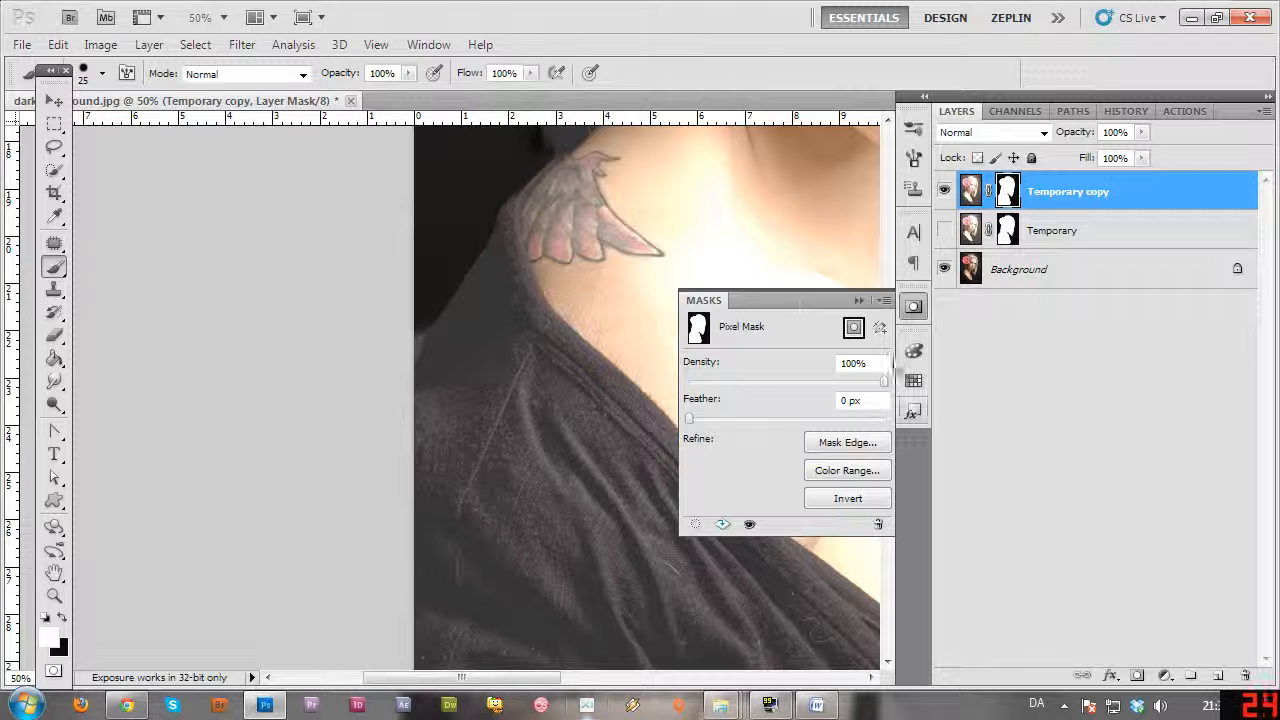
left_click(858, 300)
left_click_drag(887, 460, 887, 400)
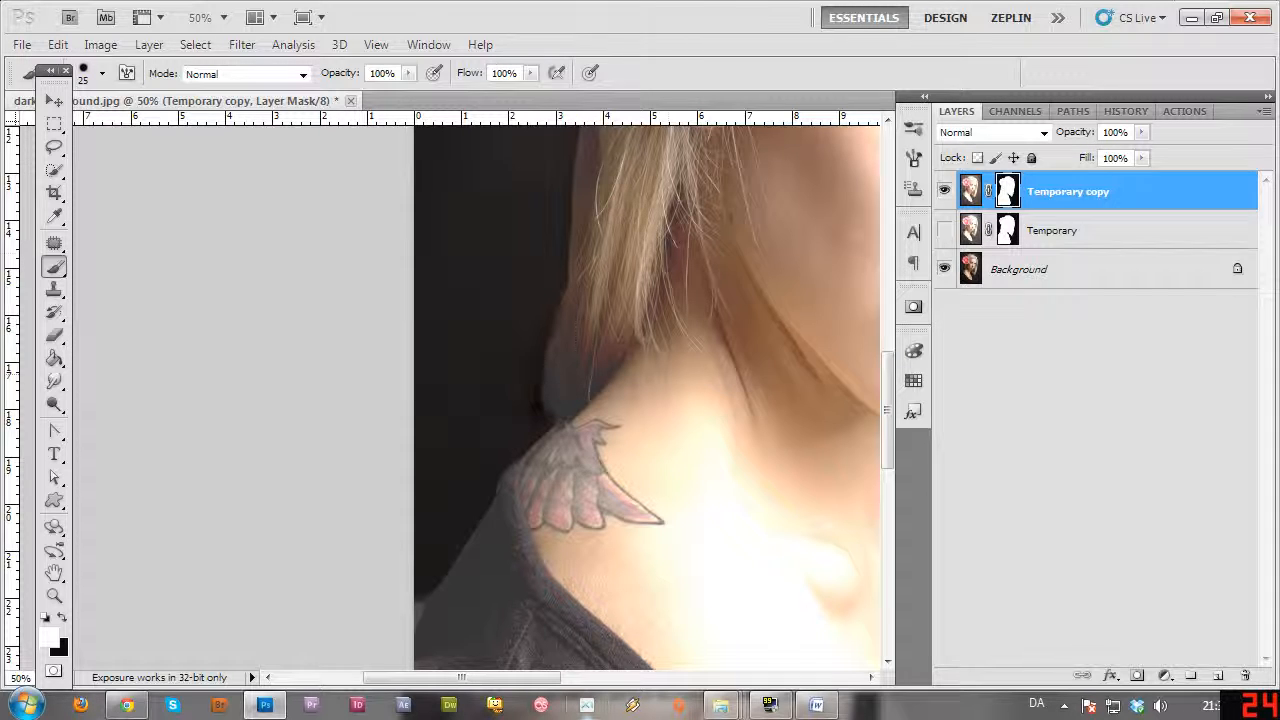
left_click_drag(576, 390, 546, 368)
With a 69 px brush at 0% hardness, paint black on the mask in the gap between neck and hair
left_click_drag(530, 678, 621, 678)
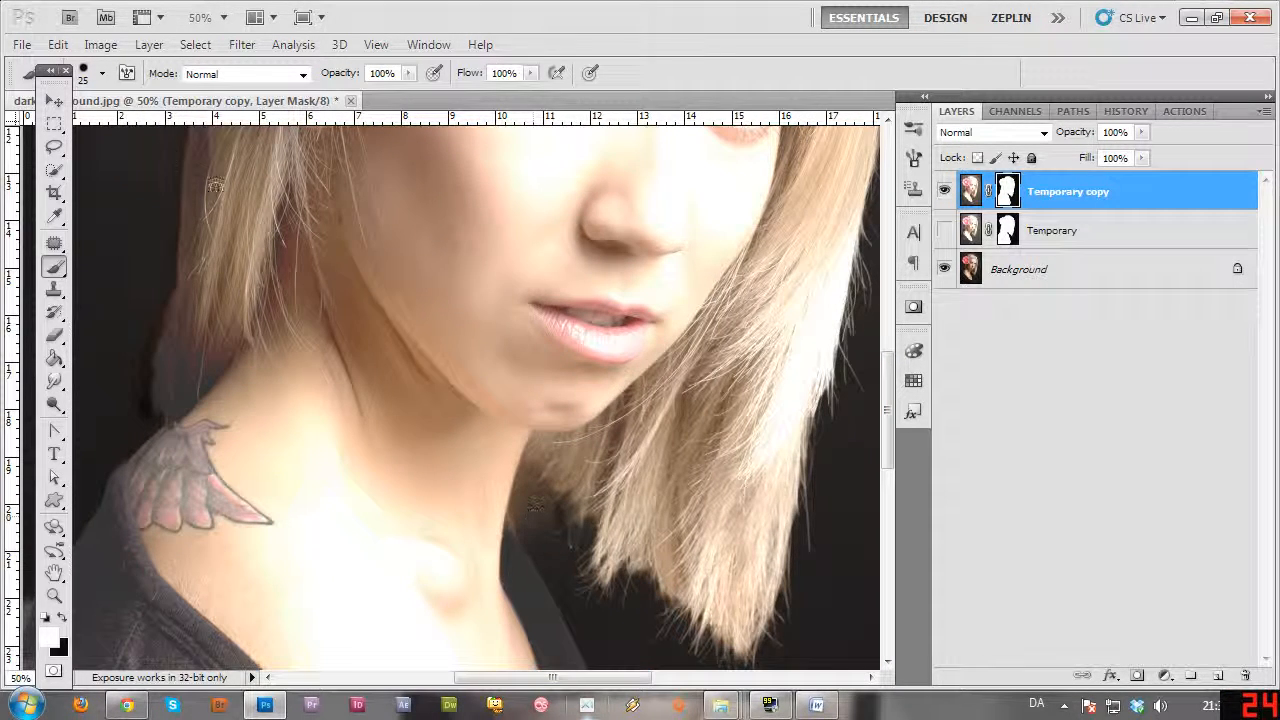
left_click(100, 74)
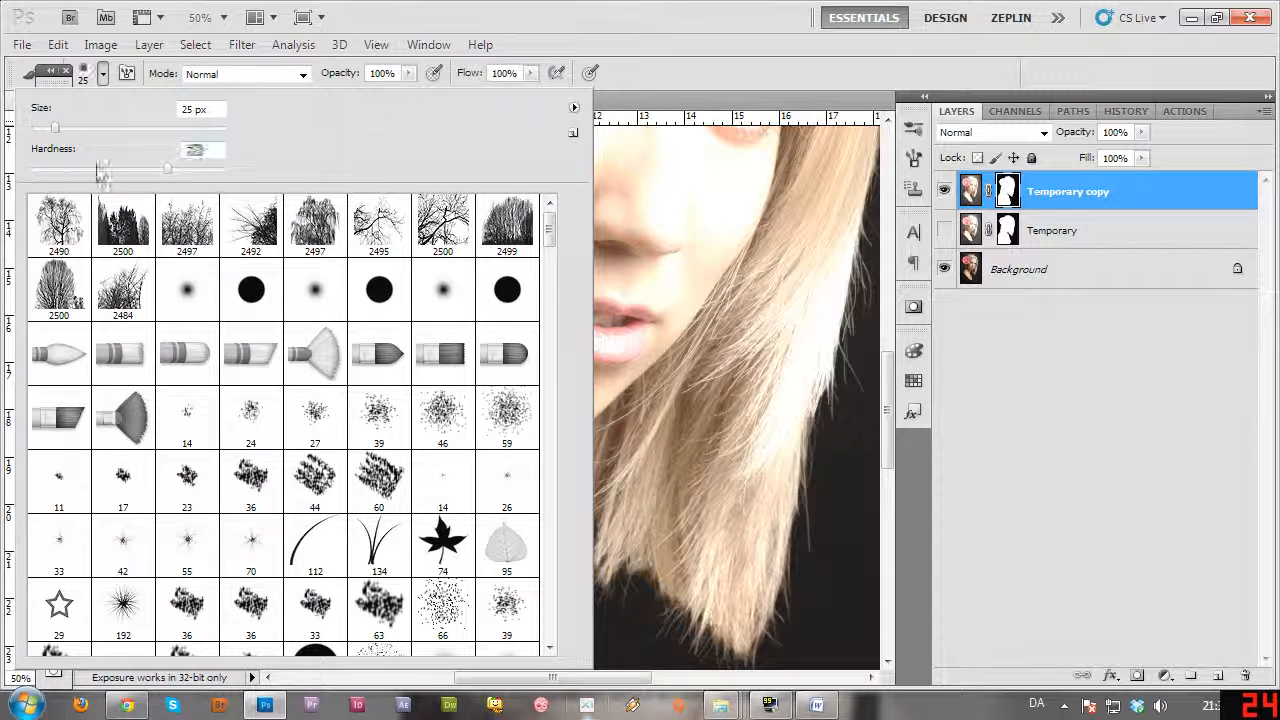
left_click_drag(101, 172, 32, 170)
key("shift+Tab")
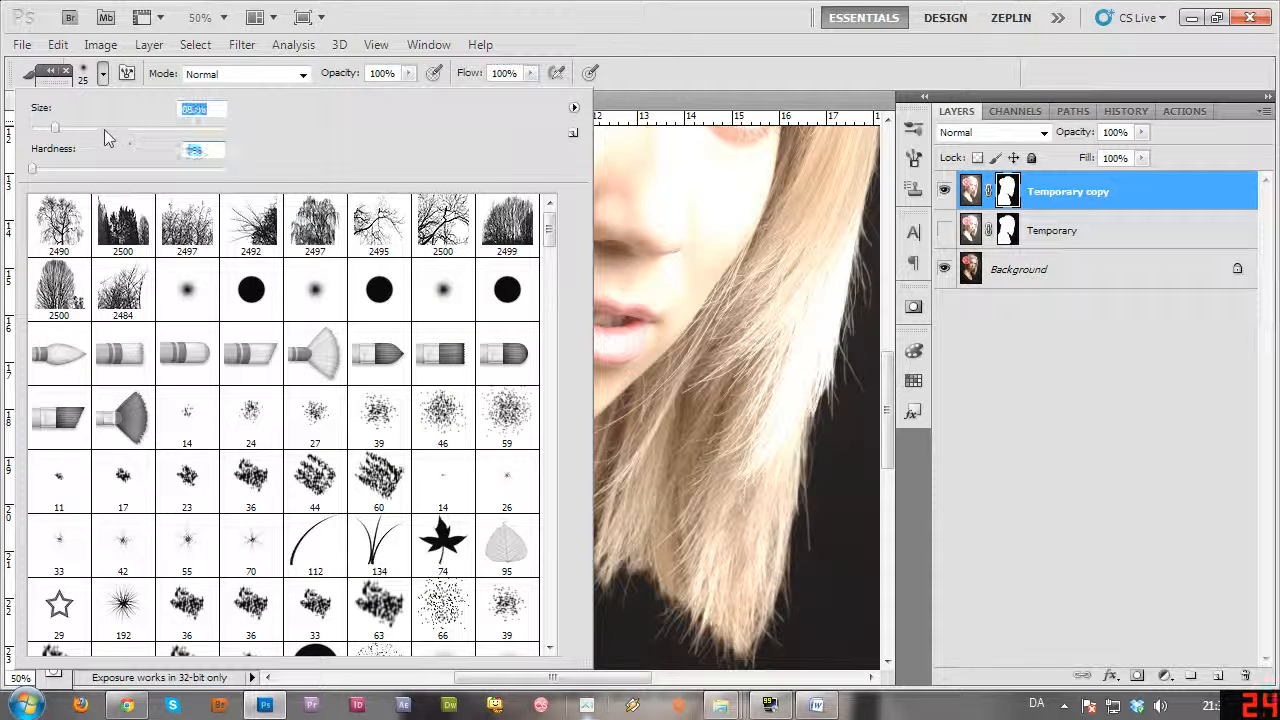
type("69")
key("Return")
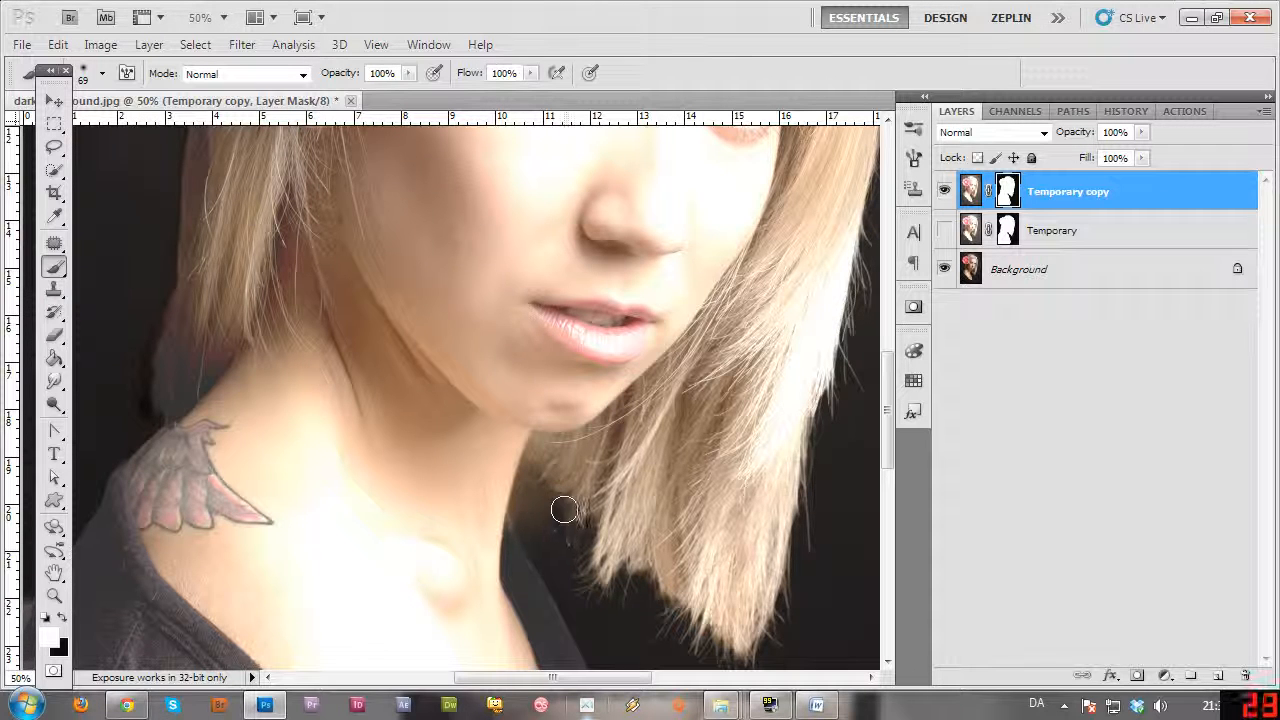
key("x")
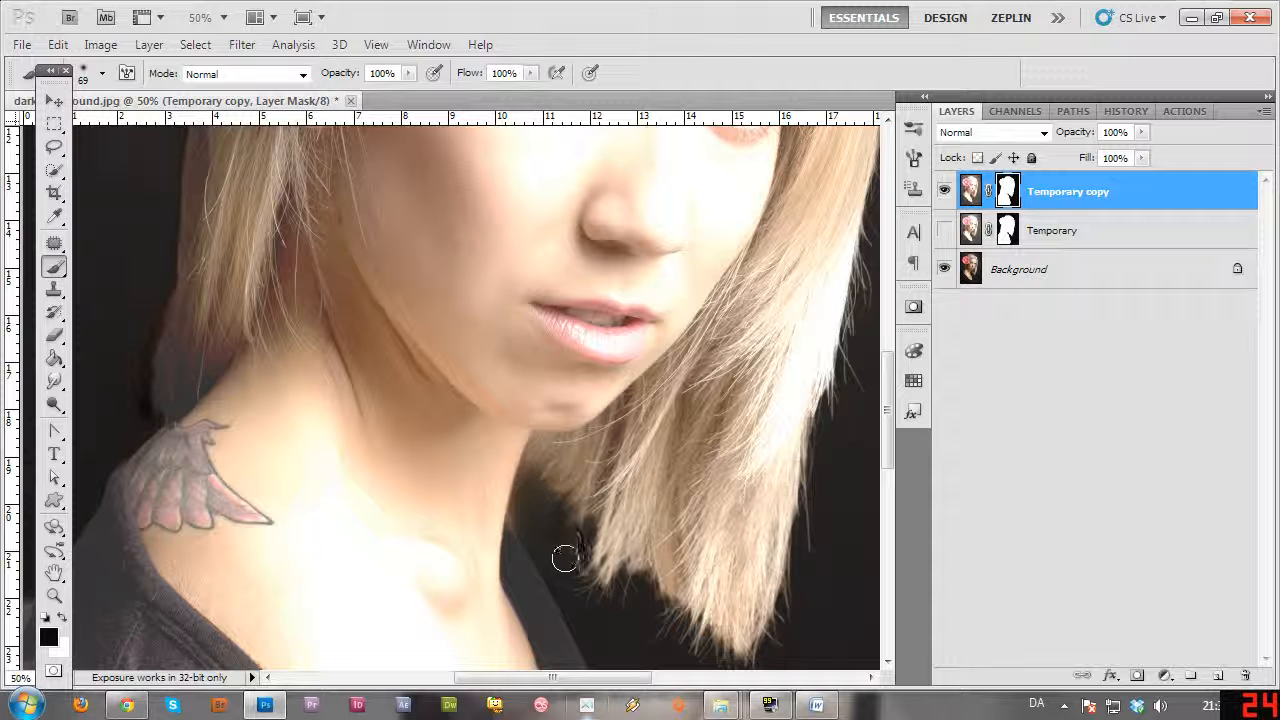
mouse_move(565, 558)
left_mouse_down()
mouse_move(534, 531)
mouse_move(537, 508)
left_mouse_up()
Paint black on the mask above the tattooed shoulder, at the hair tips near the neck and along the hair's outer edge
mouse_move(154, 409)
left_mouse_down()
mouse_move(174, 362)
mouse_move(152, 408)
mouse_move(179, 372)
mouse_move(167, 403)
mouse_move(204, 368)
mouse_move(187, 391)
mouse_move(199, 358)
mouse_move(166, 371)
left_mouse_up()
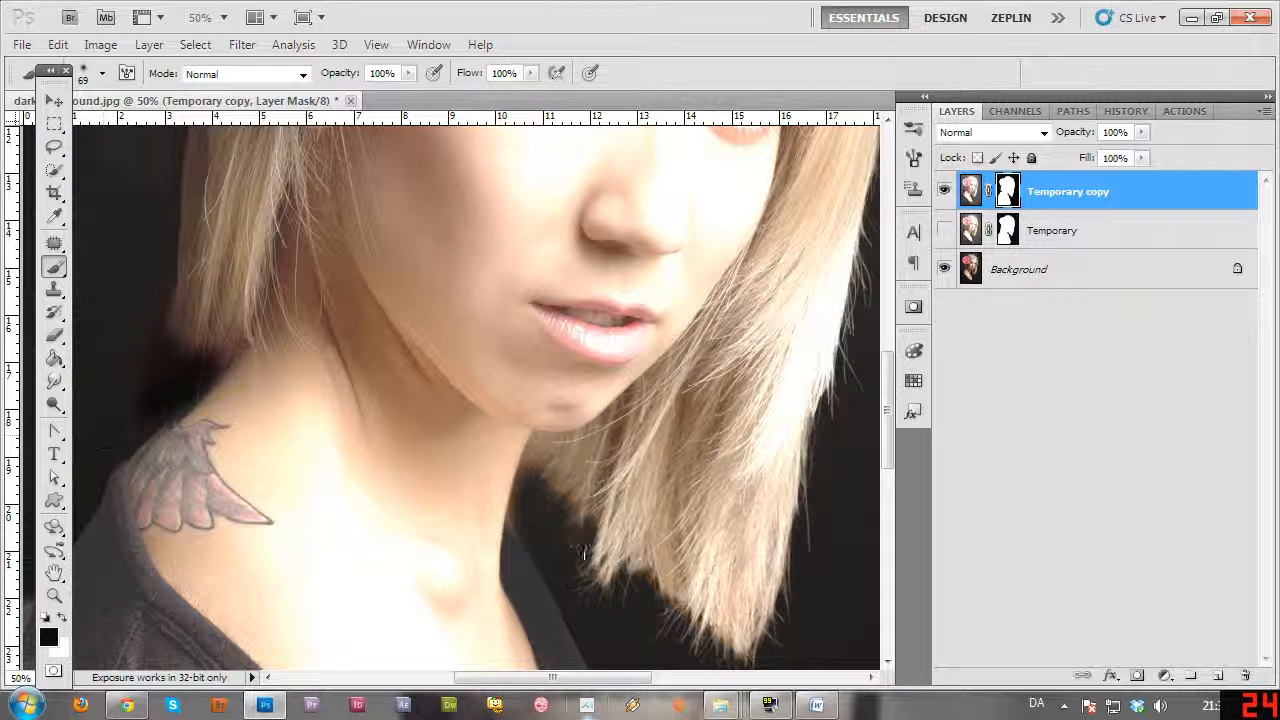
mouse_move(580, 551)
left_mouse_down()
mouse_move(522, 504)
mouse_move(550, 458)
mouse_move(532, 501)
mouse_move(549, 475)
mouse_move(529, 472)
mouse_move(543, 562)
mouse_move(567, 485)
mouse_move(567, 584)
mouse_move(577, 528)
mouse_move(585, 595)
left_mouse_up()
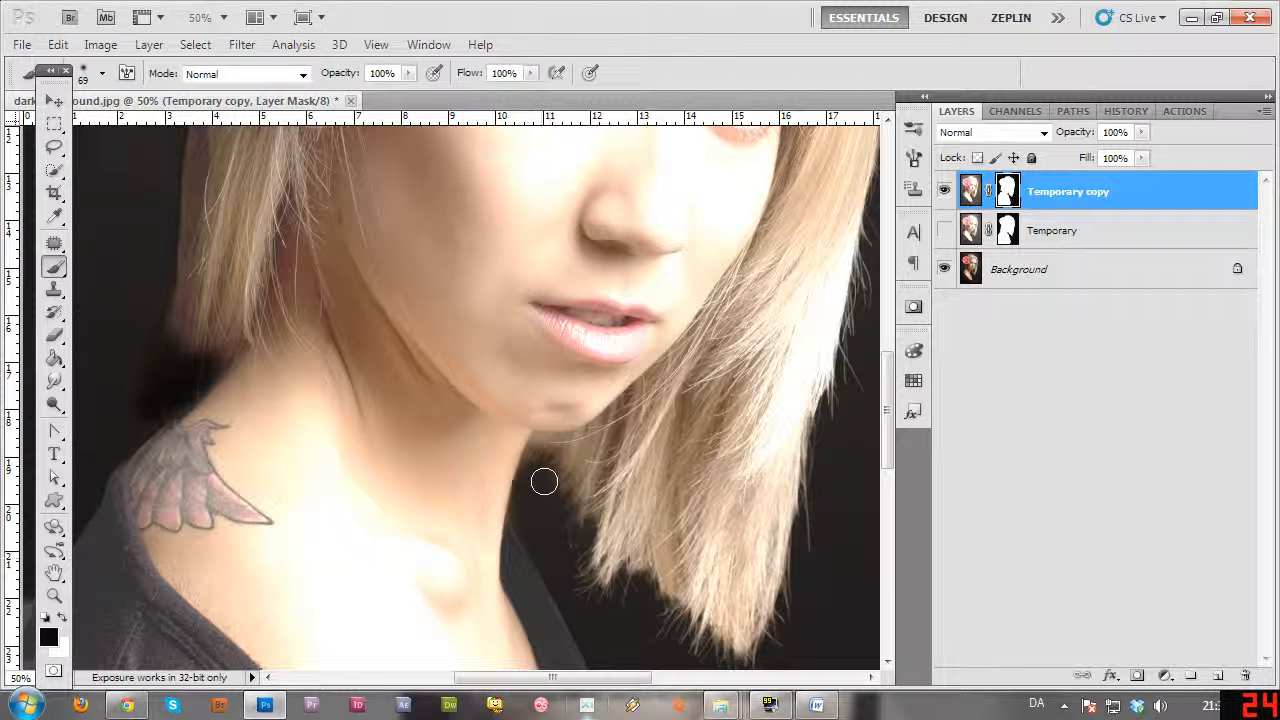
left_click_drag(166, 283, 166, 262)
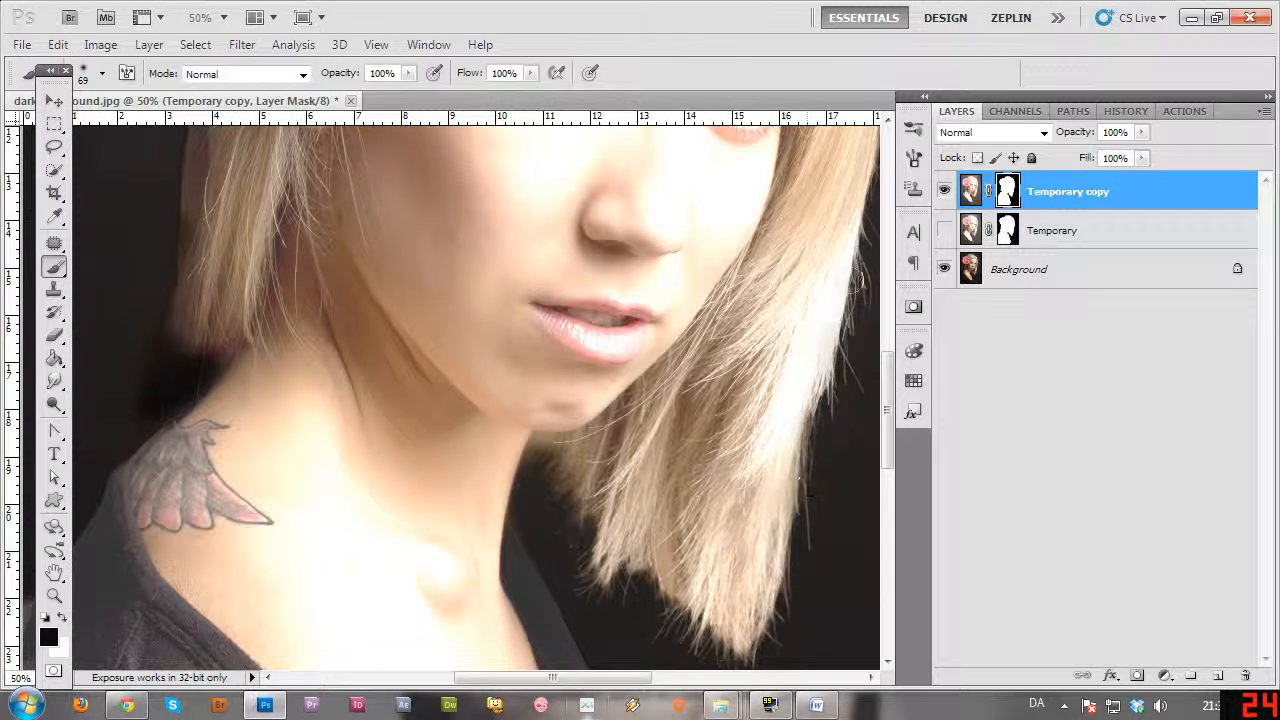
Add a new layer directly above the Temporary layer and fill it with the brown foreground color
scroll(815, 350, "up", 10)
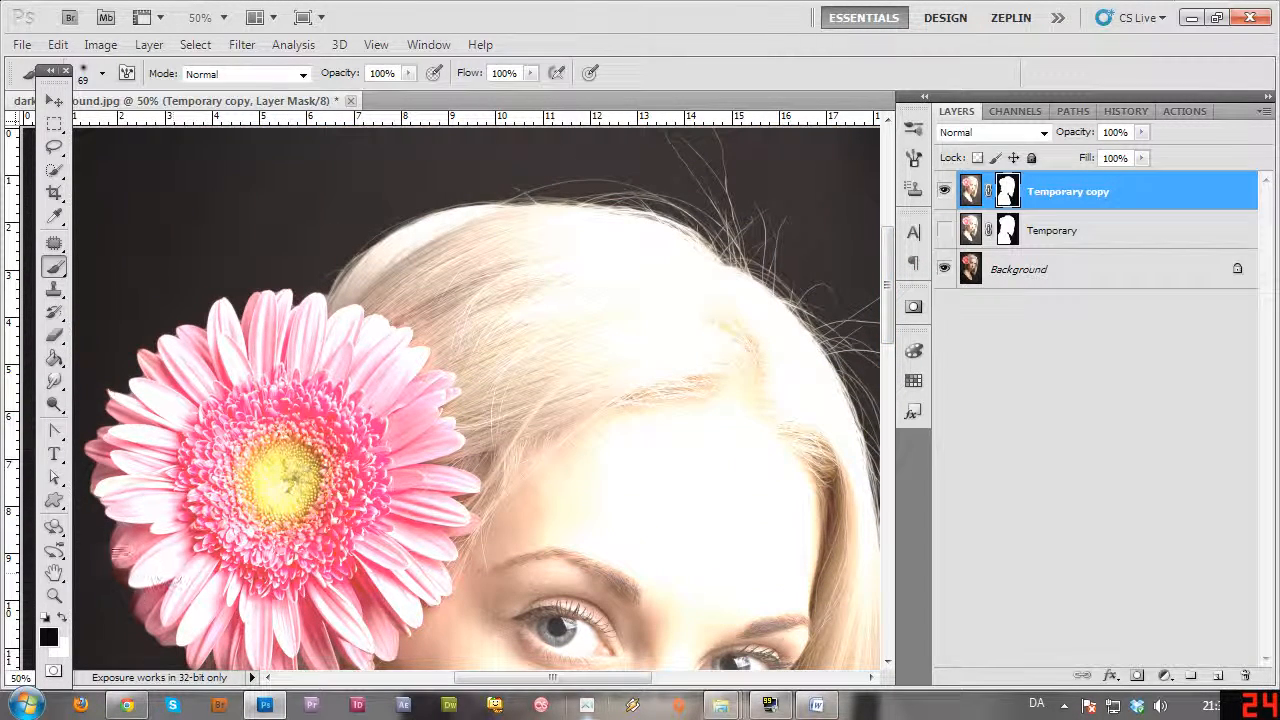
left_click(54, 596)
left_click(561, 541, "alt")
left_click(561, 541, "alt")
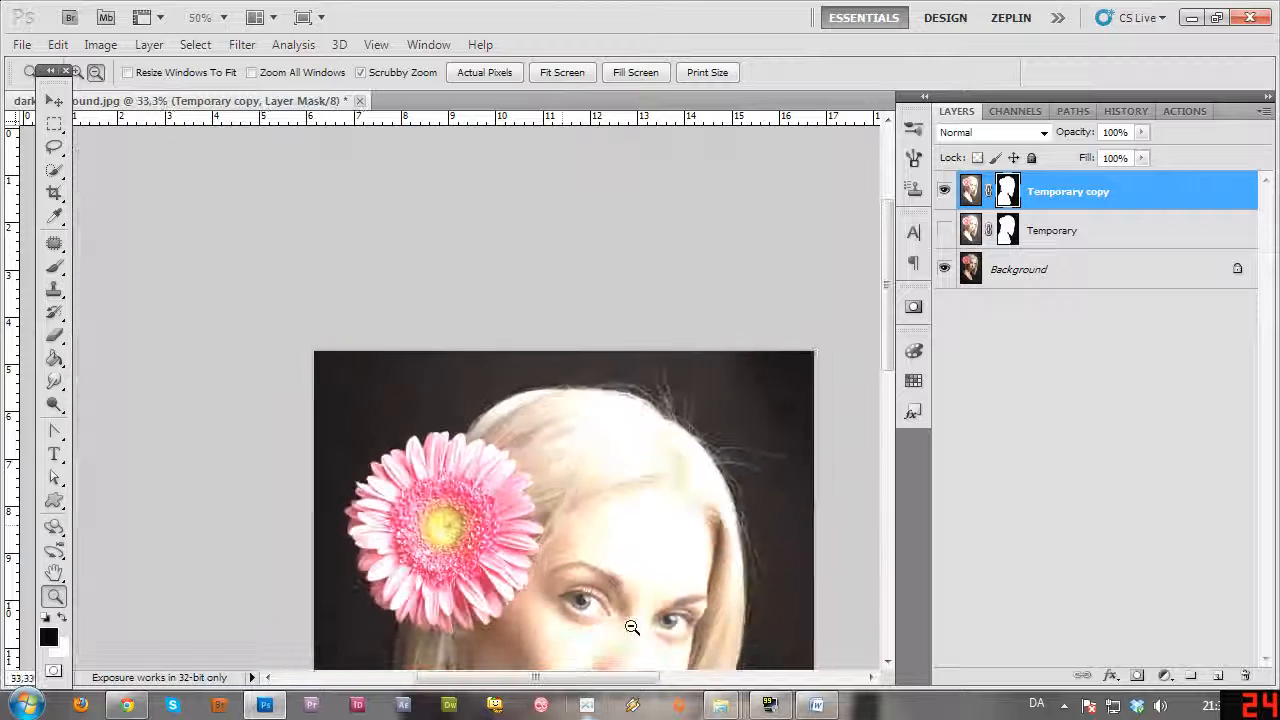
left_click(605, 590, "alt")
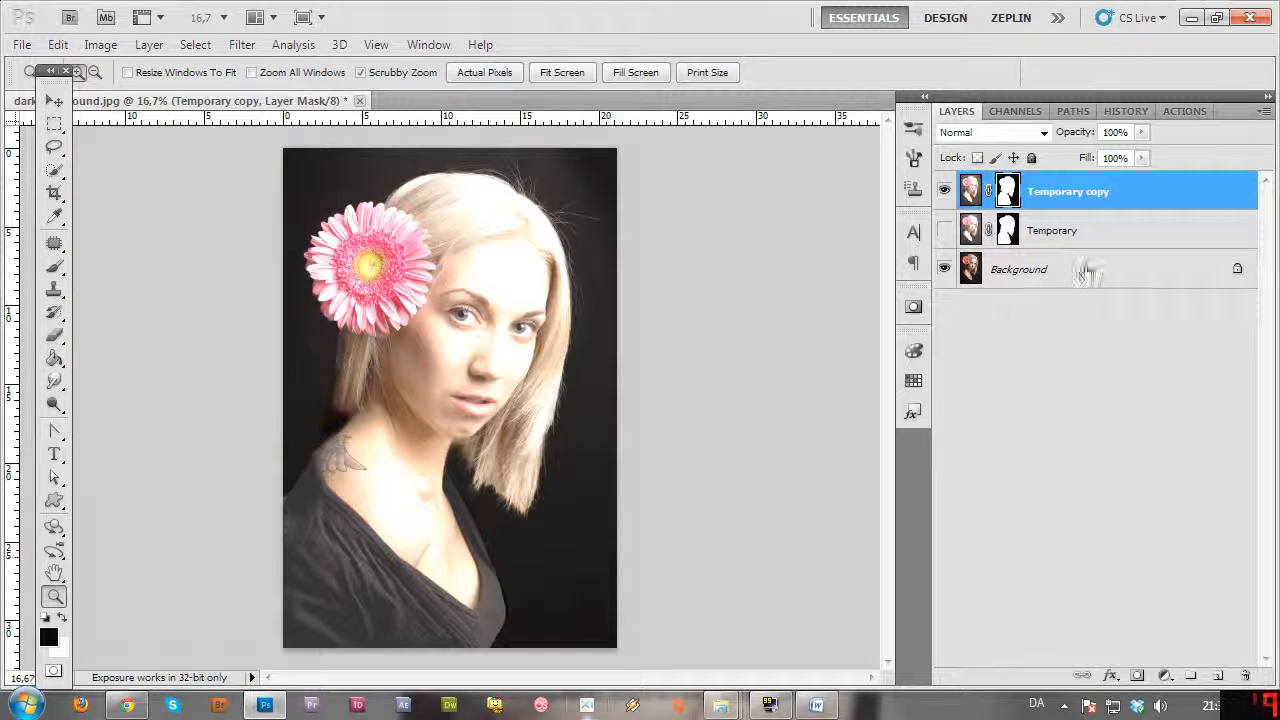
left_click(1130, 238)
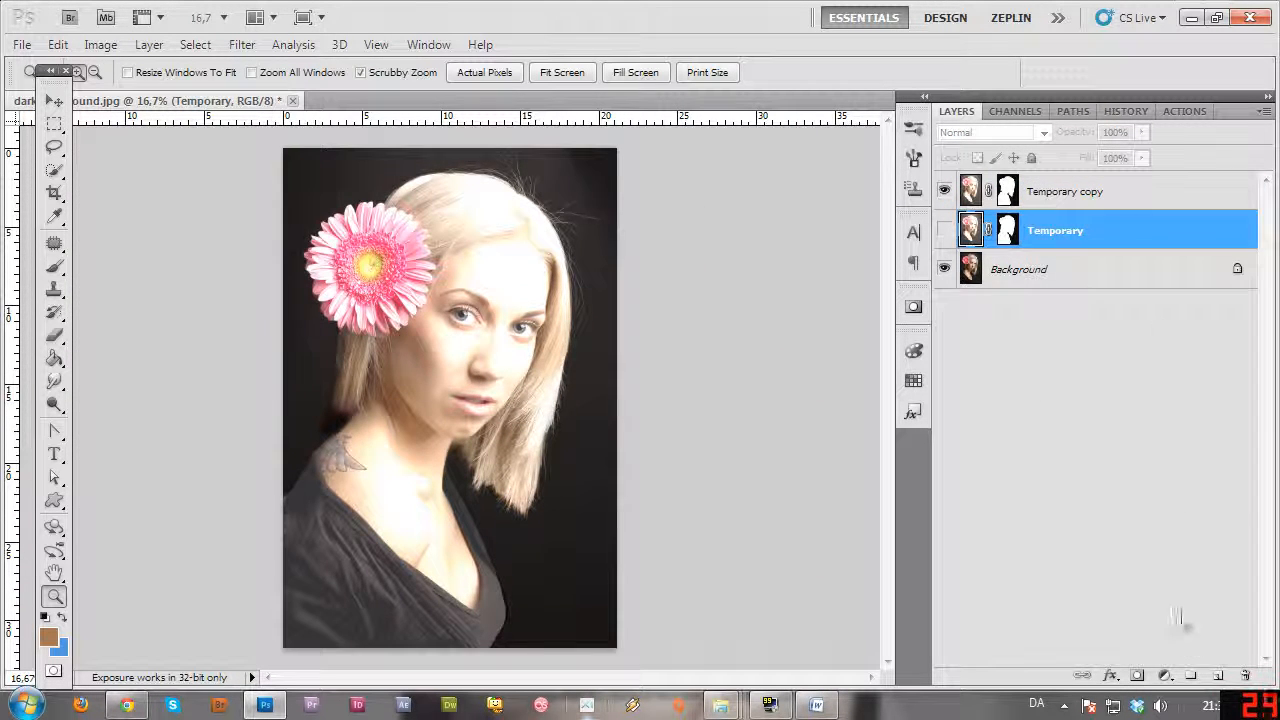
left_click(1218, 677)
key("g")
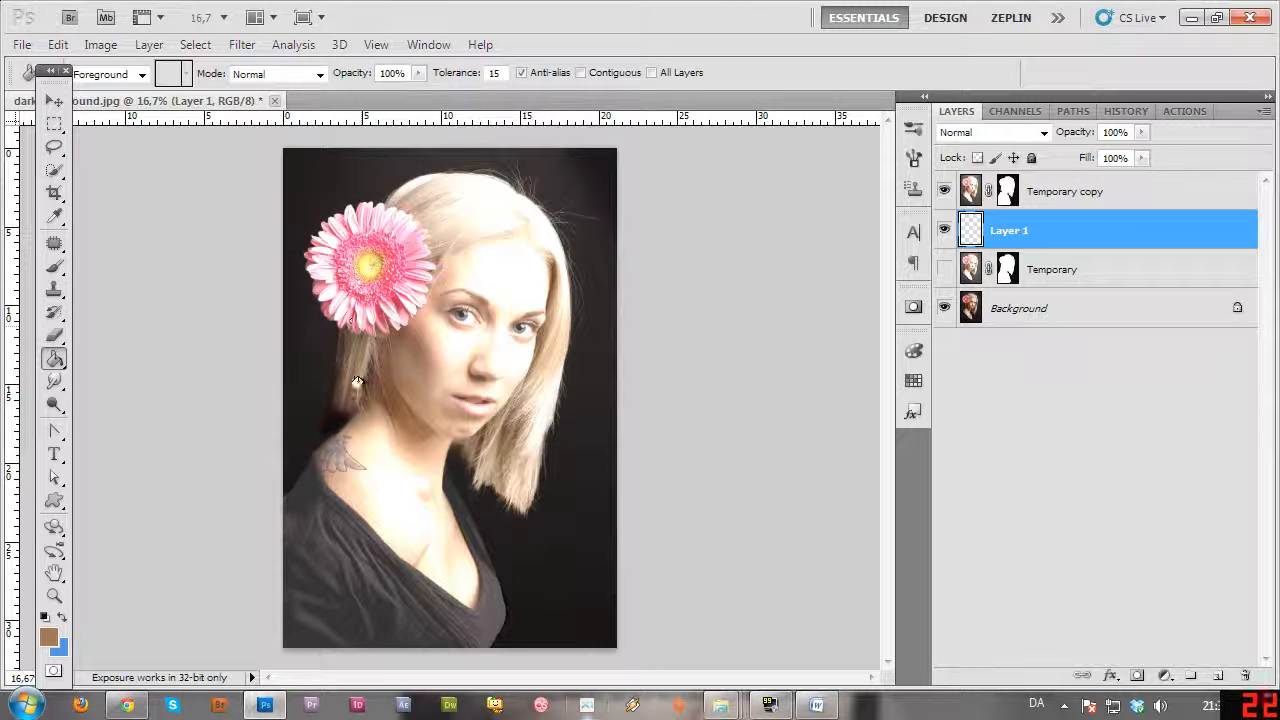
left_click(358, 381)
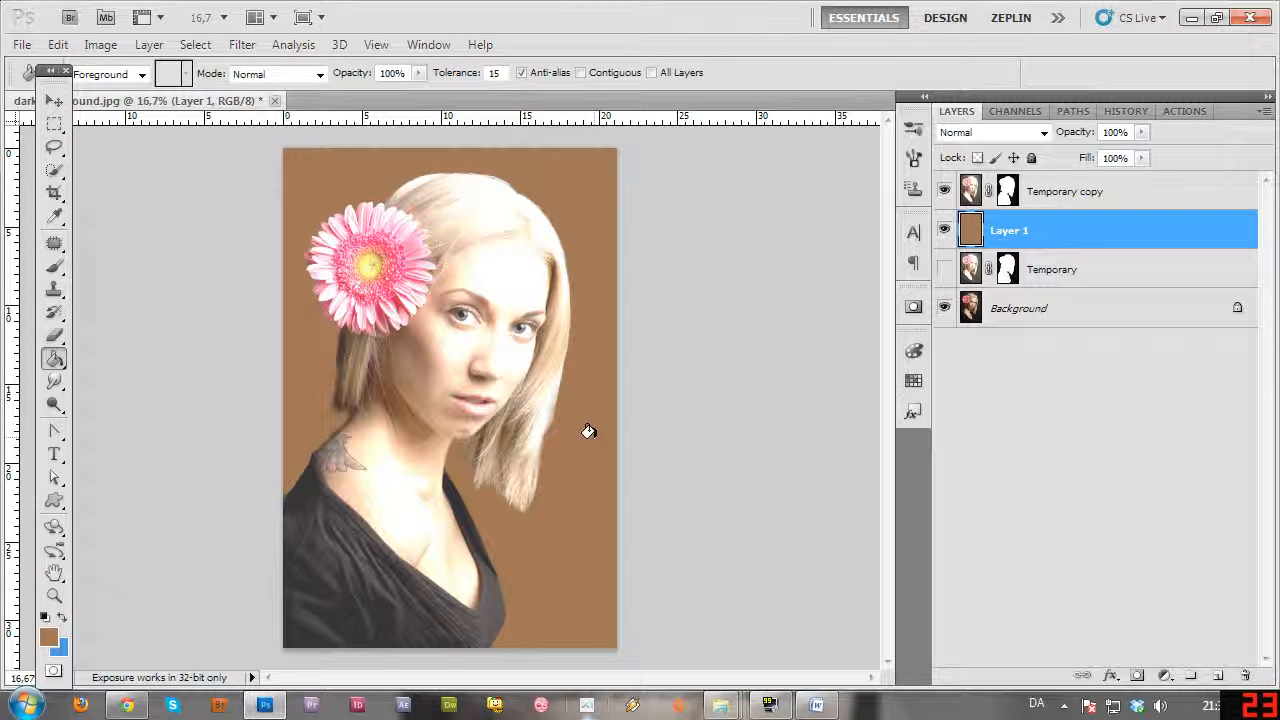
Recolor the brown fill of Layer 1 to blue with Hue/Saturation, setting the hue to +180
key("ctrl+u")
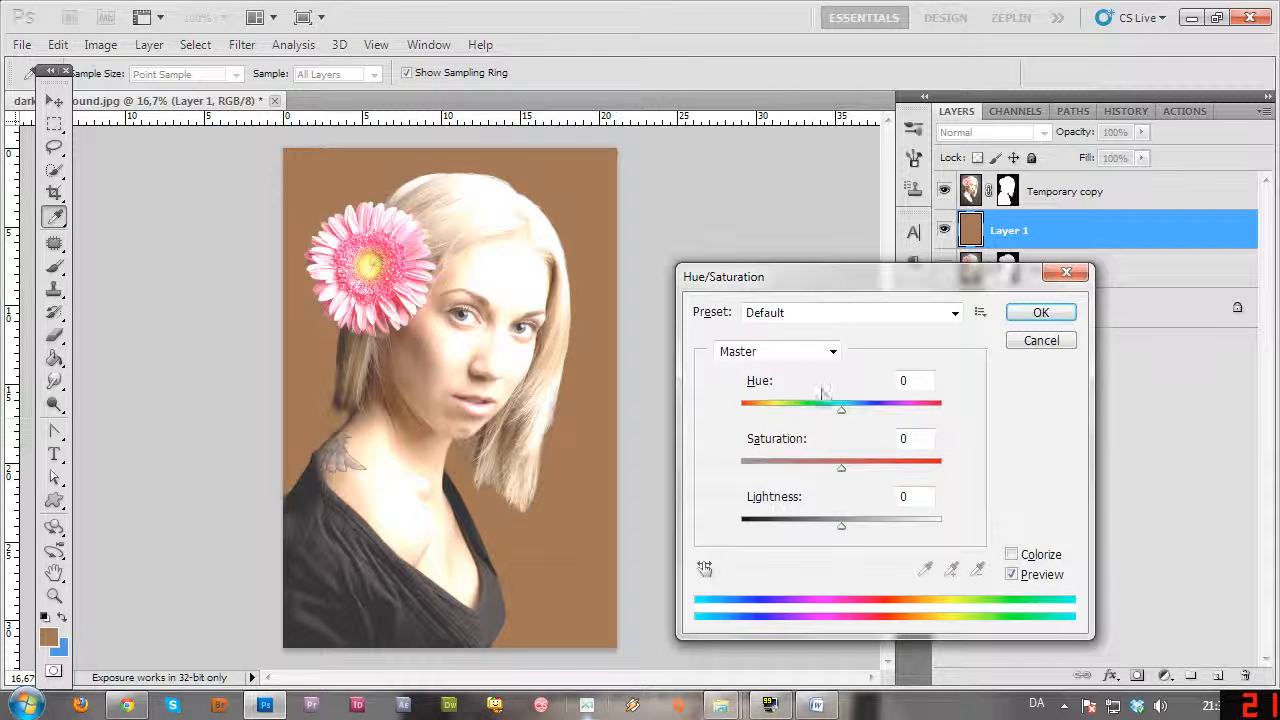
left_click_drag(848, 410, 950, 425)
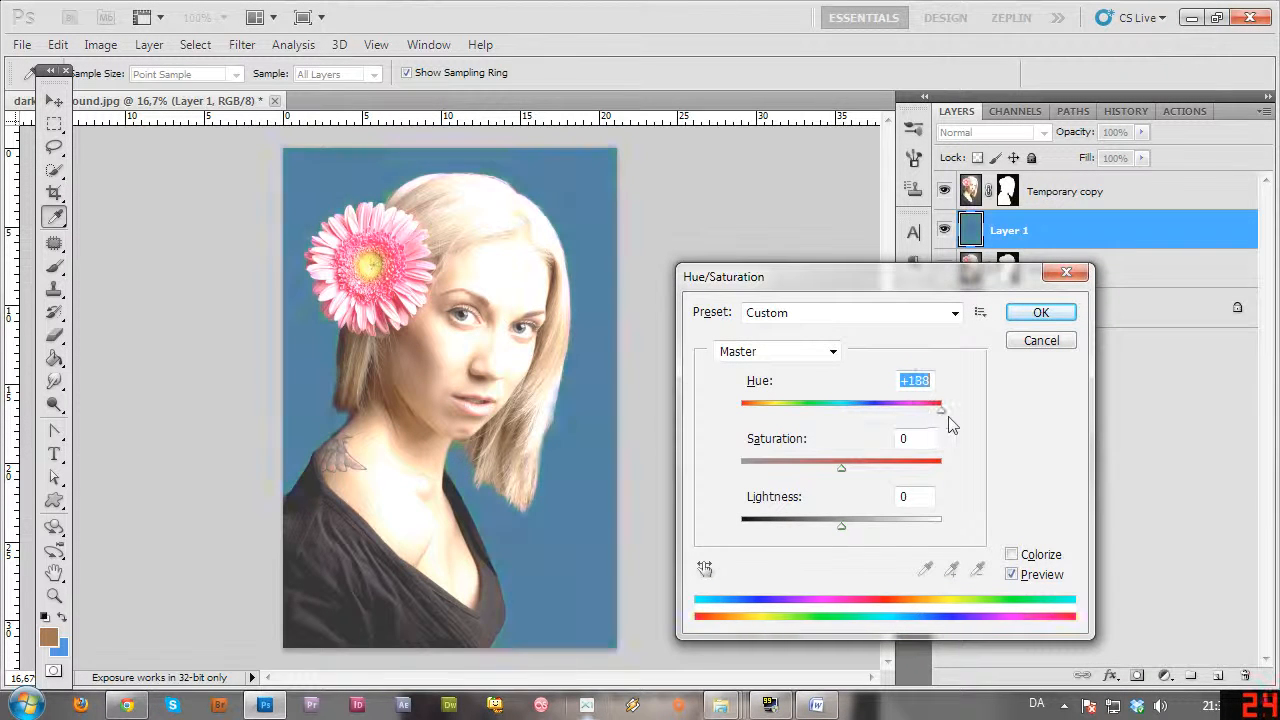
left_click(1043, 312)
With a harder 29 px brush, paint black on the Temporary copy mask along the dark fringe between the hair tips and the tattooed shoulder
key("z")
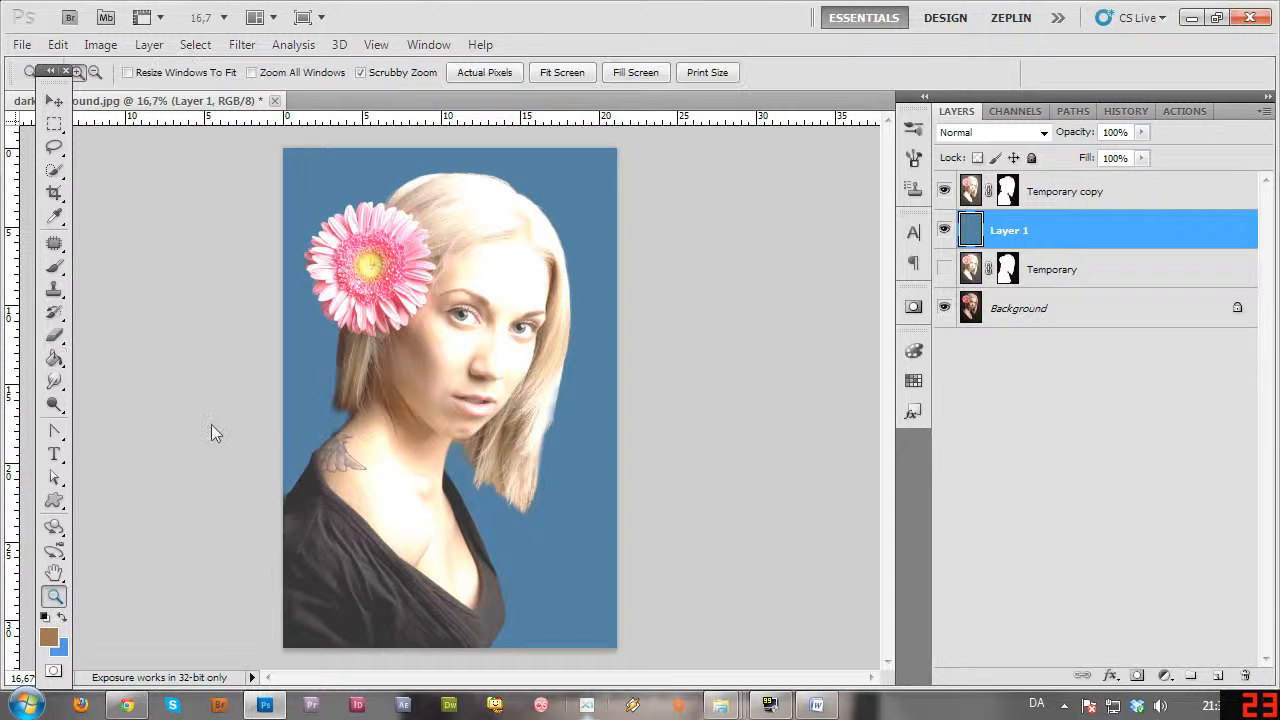
left_click_drag(290, 435, 395, 393)
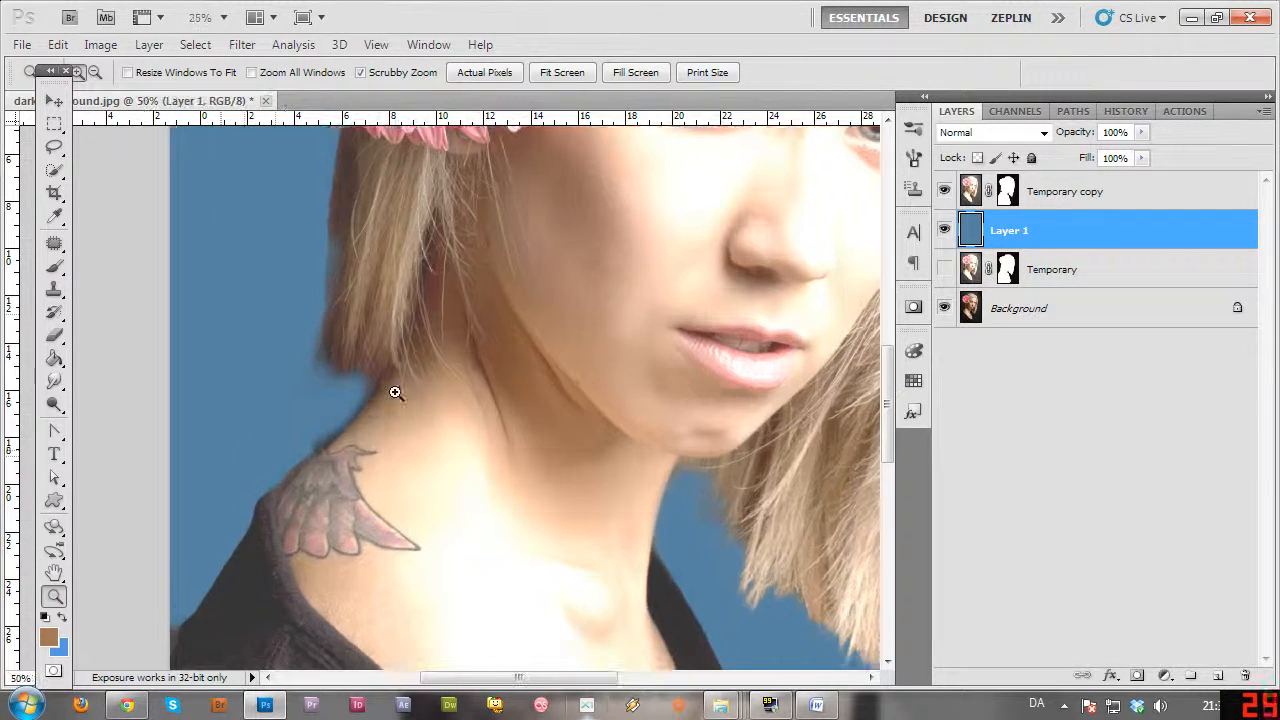
left_click(395, 393)
key("b")
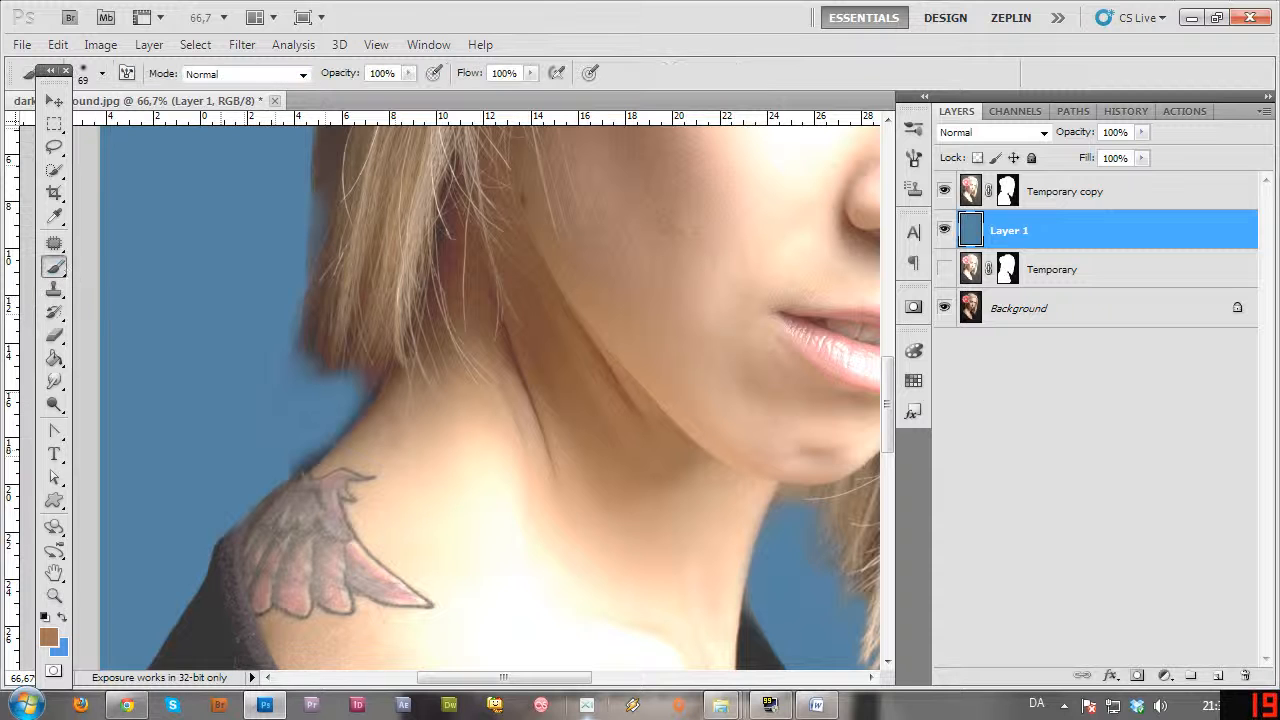
left_click(85, 76)
left_click(192, 170)
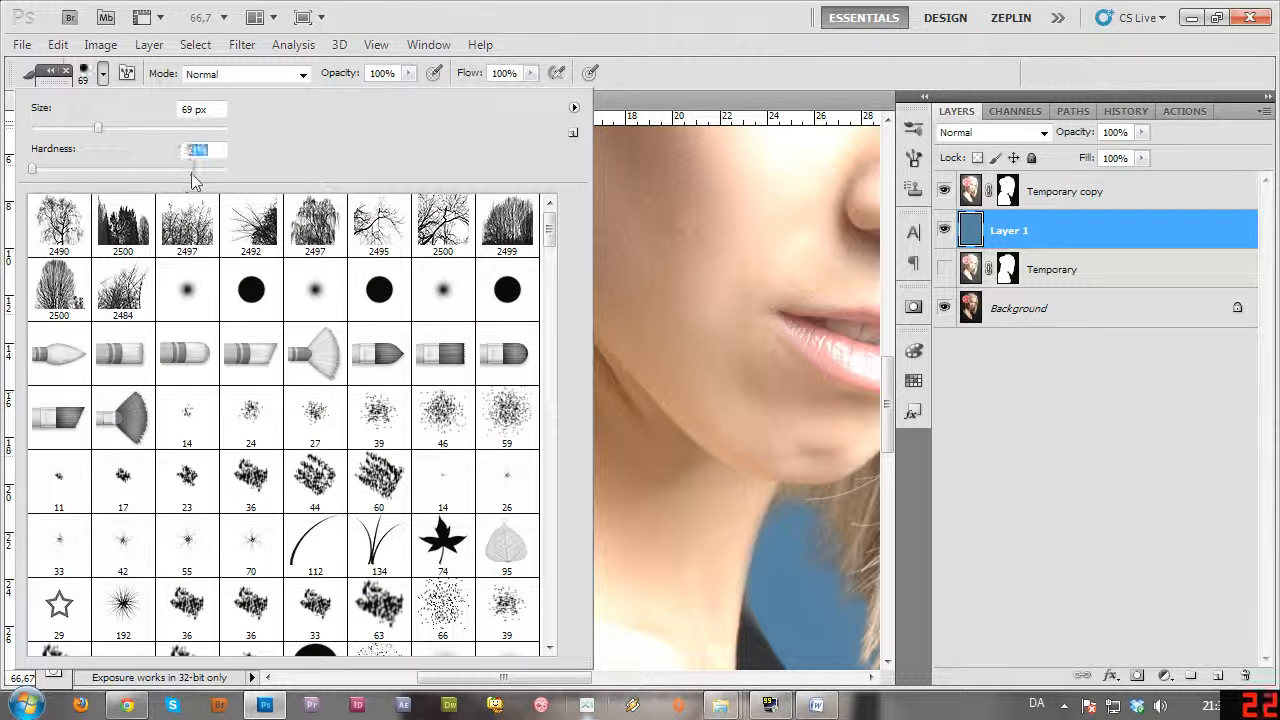
left_click(60, 129)
left_click(661, 38)
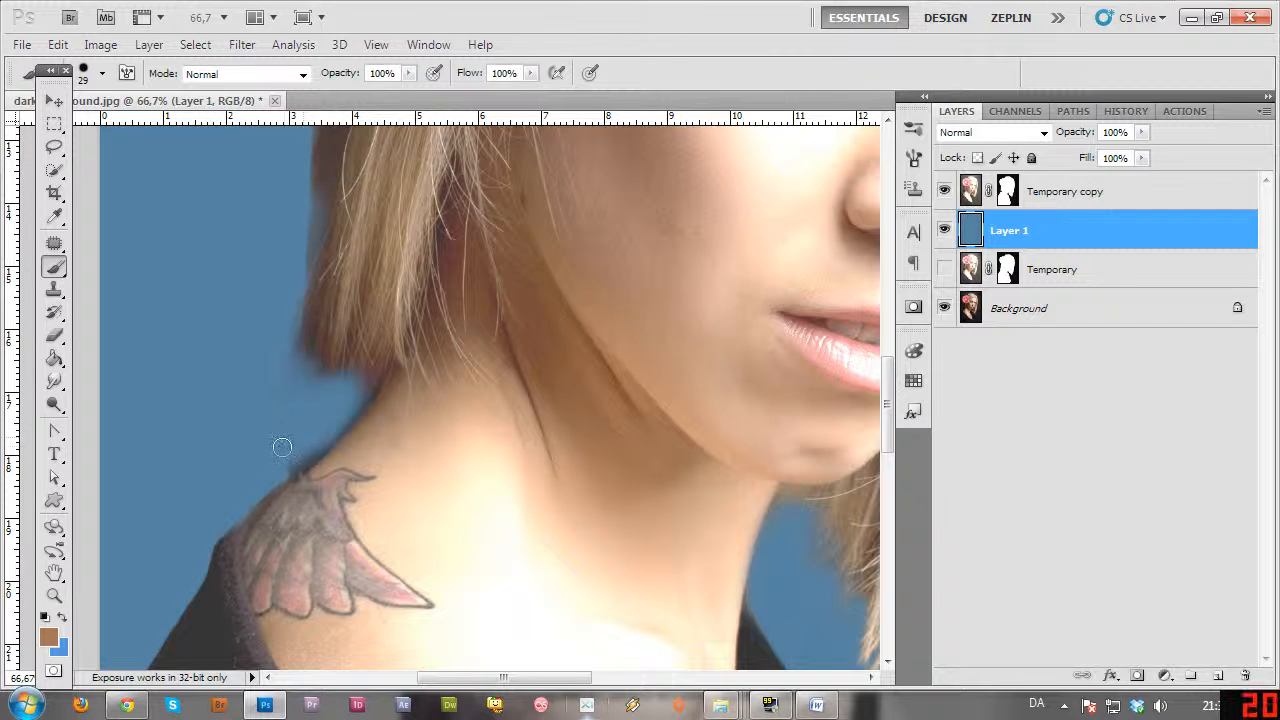
left_click(1007, 191)
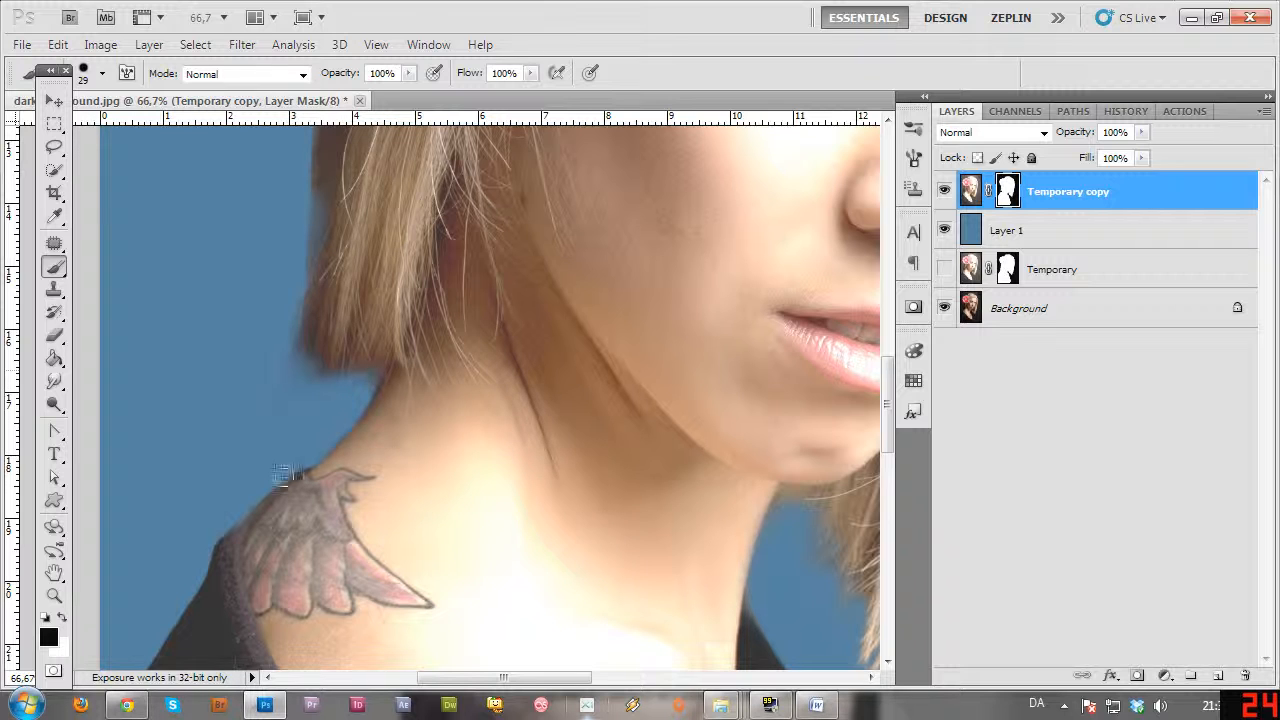
left_click(54, 596)
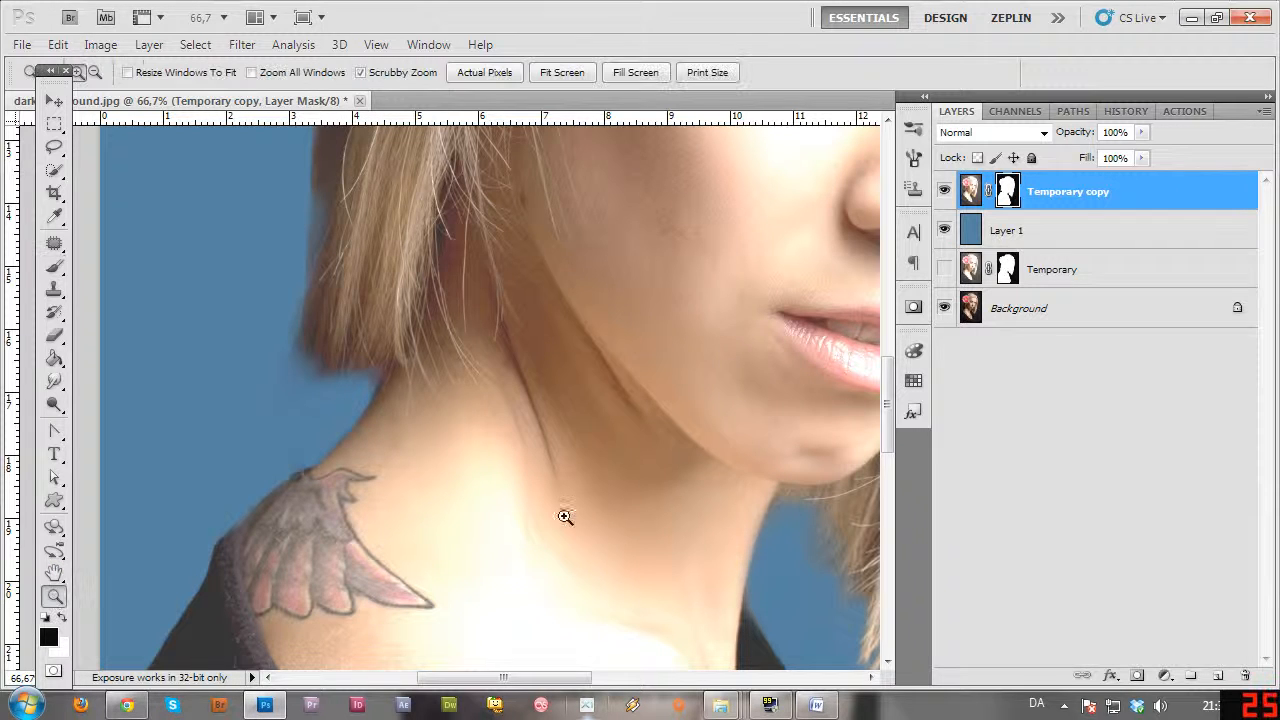
left_click(54, 266)
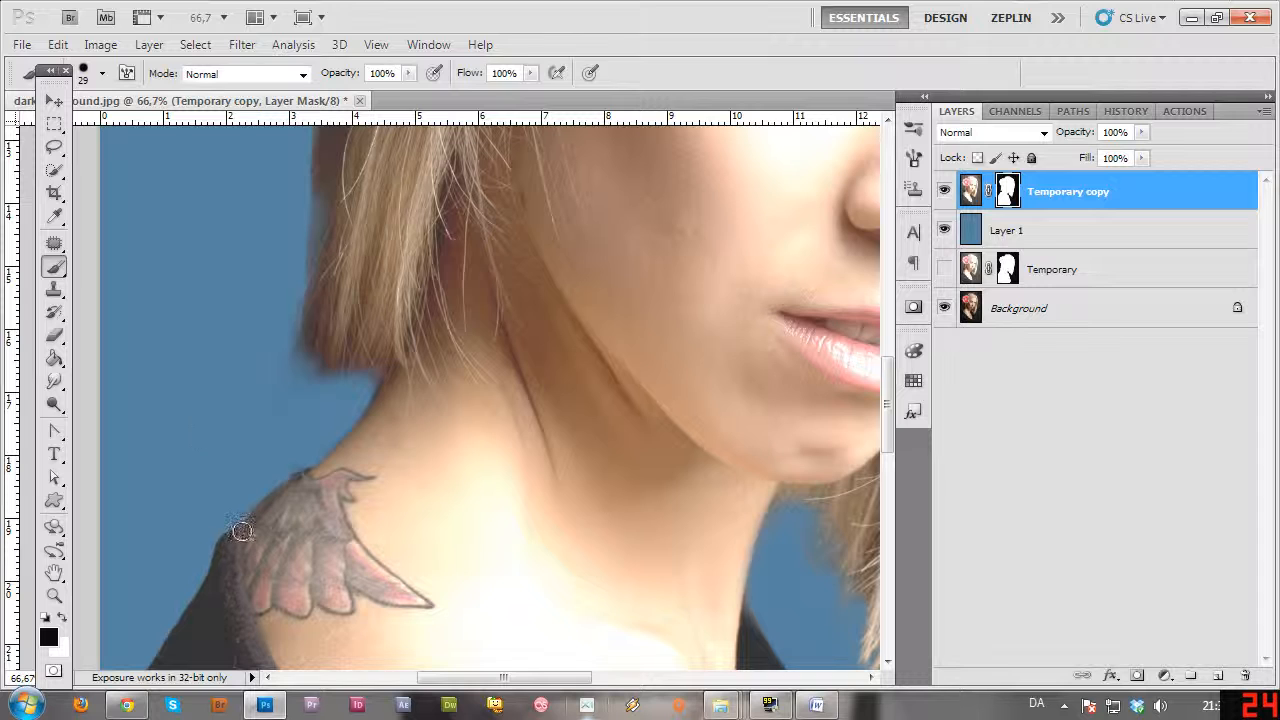
Paint white on the Temporary copy mask at the tattoo's outer edge, where the shoulder meets the black top
key("x")
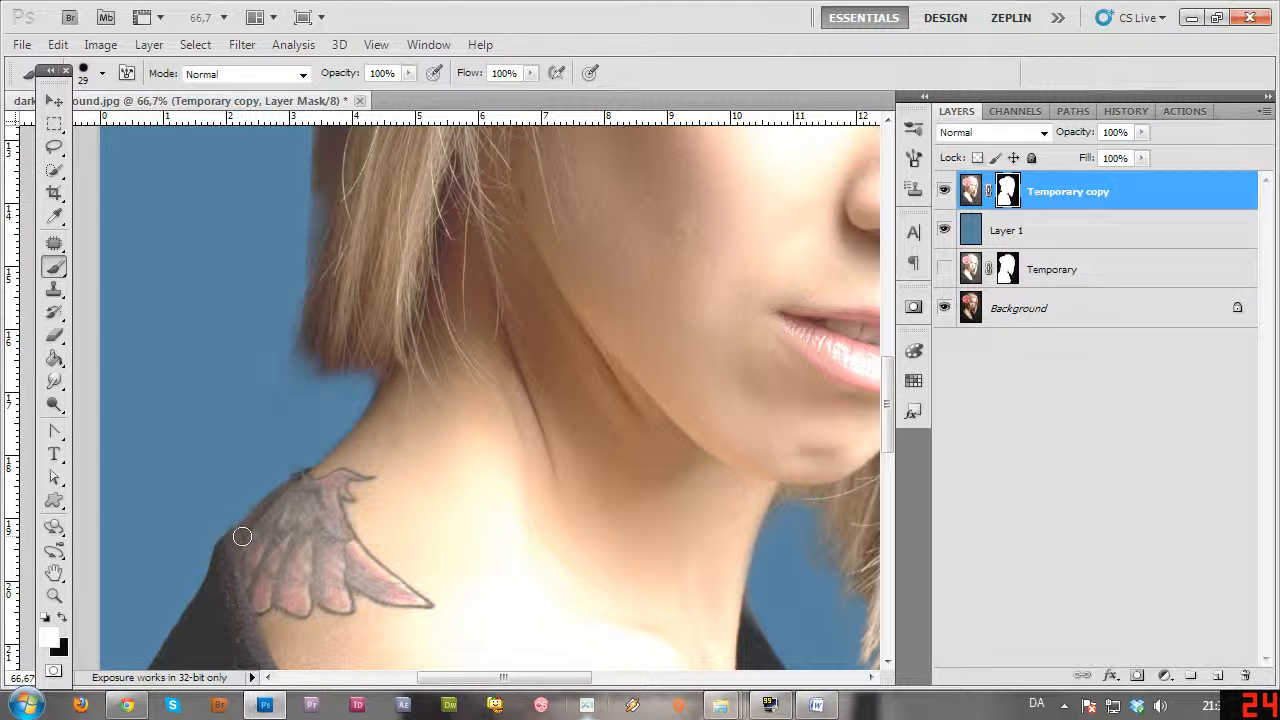
mouse_move(242, 537)
left_mouse_down()
mouse_move(265, 506)
mouse_move(256, 552)
left_mouse_up()
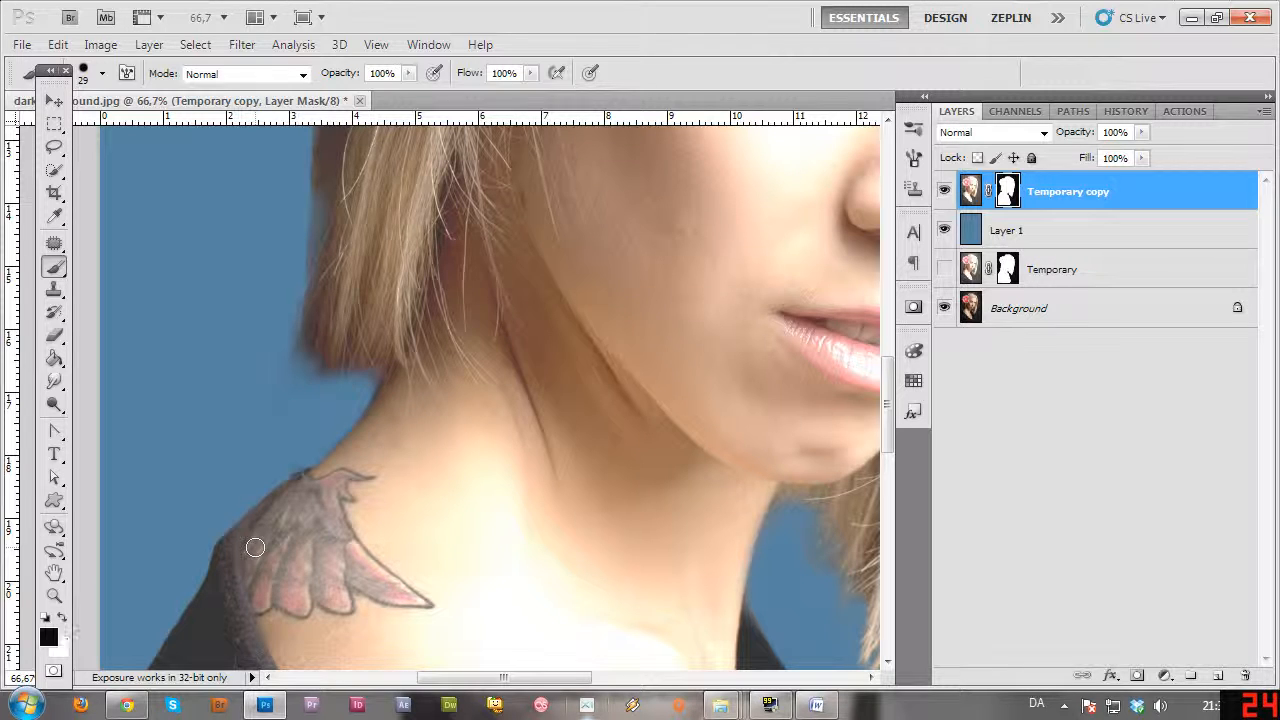
key("x")
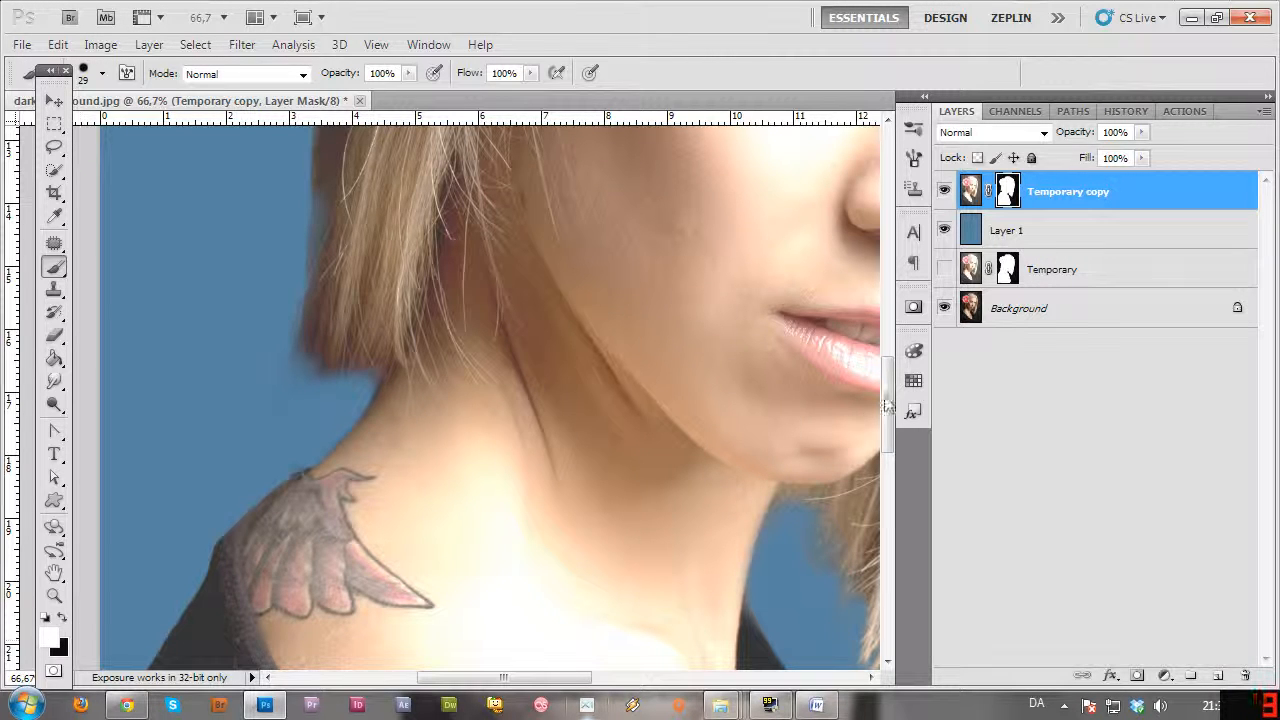
left_click_drag(887, 402, 887, 440)
key("x")
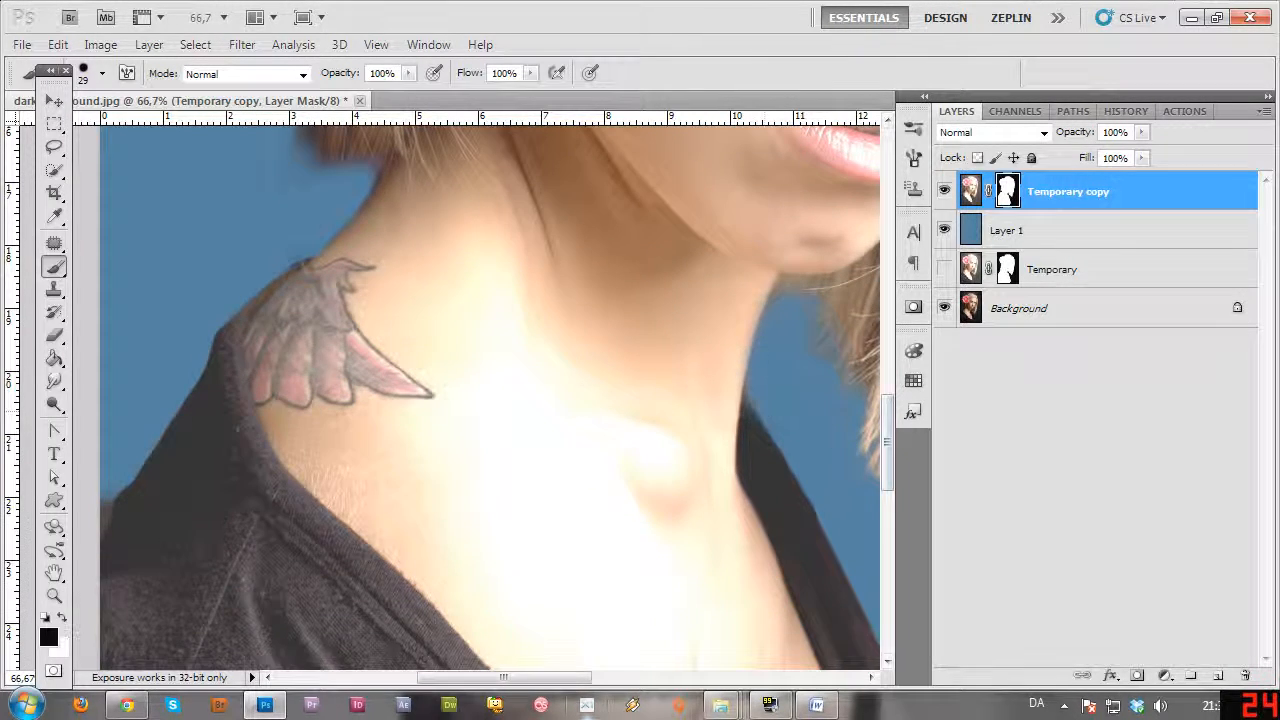
key("x")
key("x")
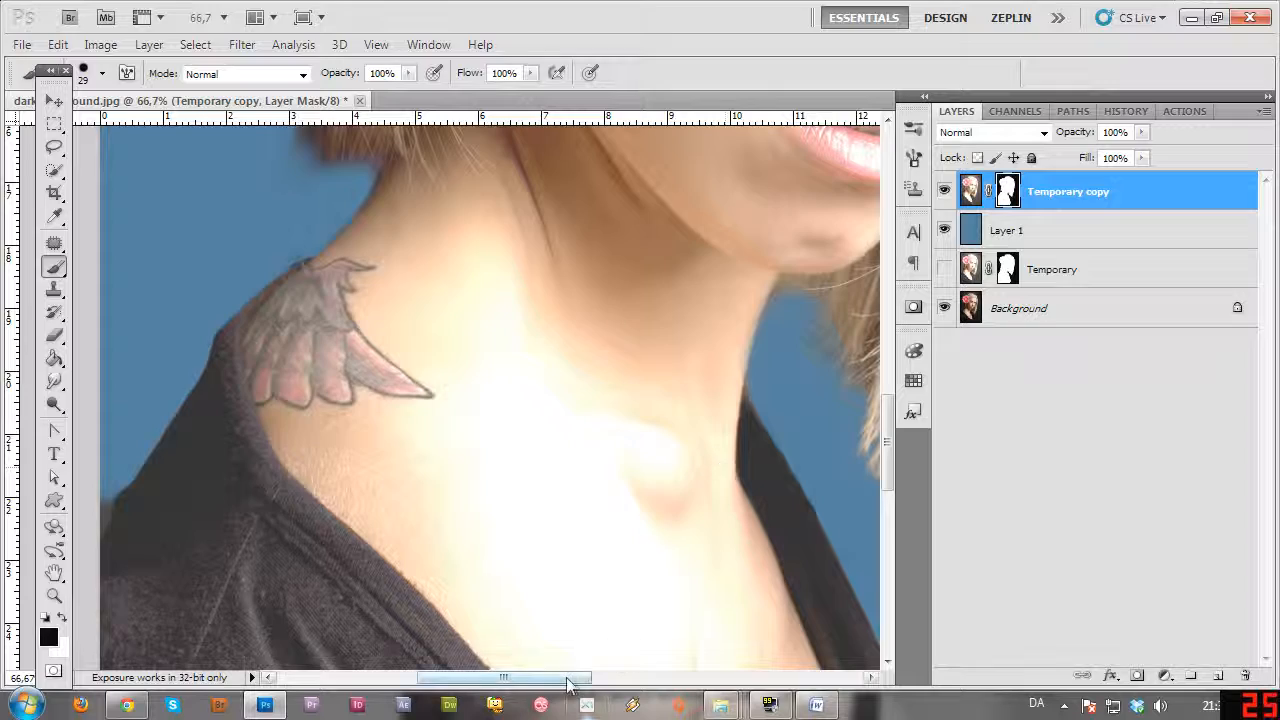
Check the cut-out at full view, hiding and reshowing Layer 1 and Temporary copy to compare it with the original photo
left_click_drag(575, 677, 655, 677)
left_click(54, 597)
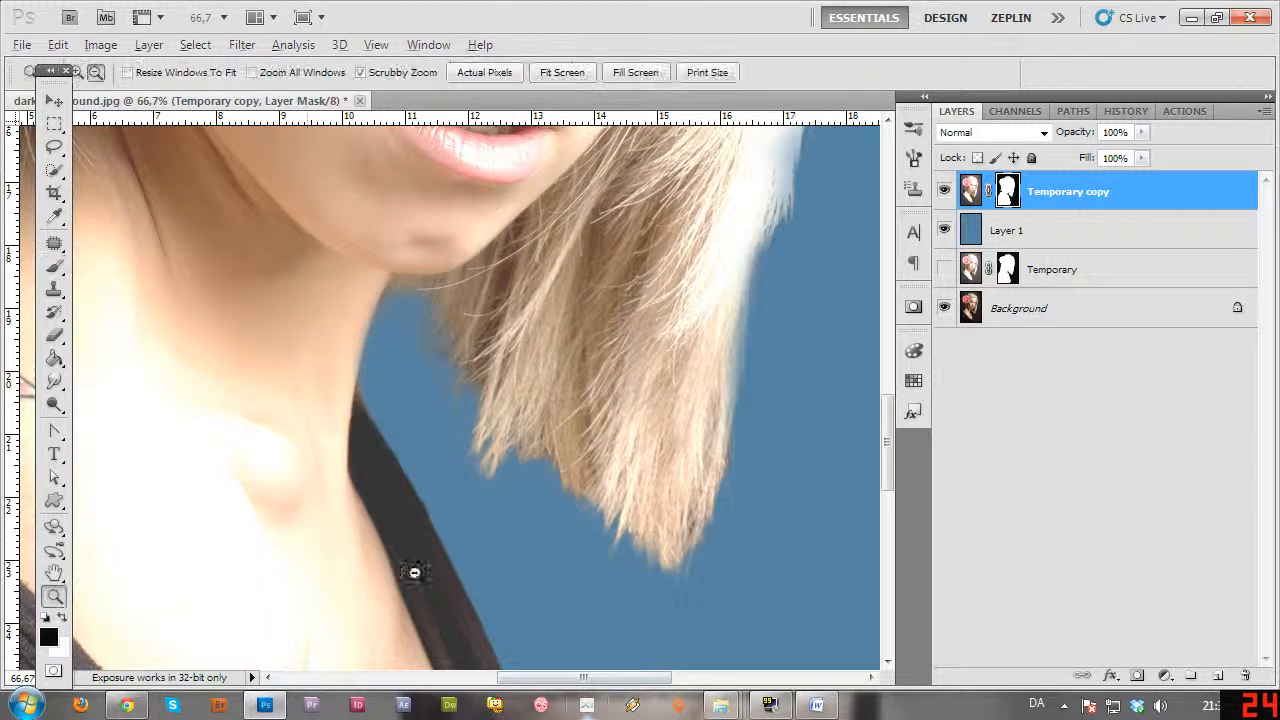
left_click(414, 575, "alt")
left_click(558, 598, "alt")
left_click(558, 620, "alt")
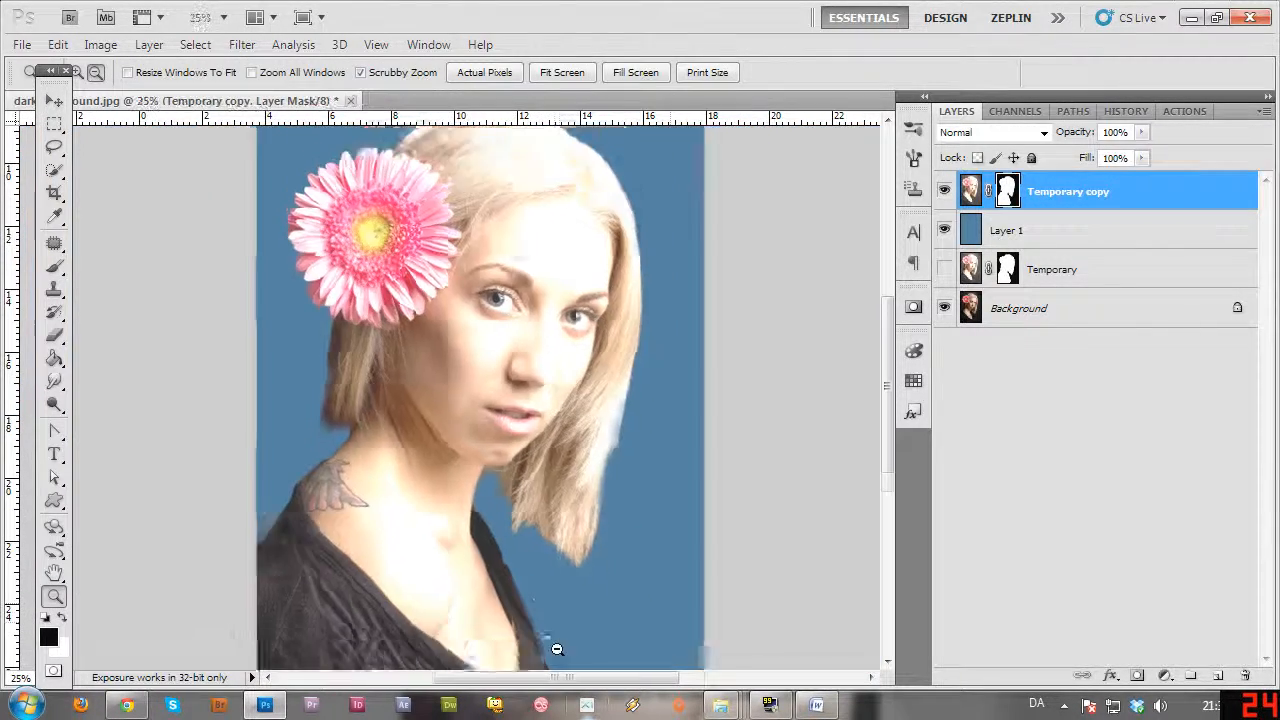
left_click(552, 630, "alt")
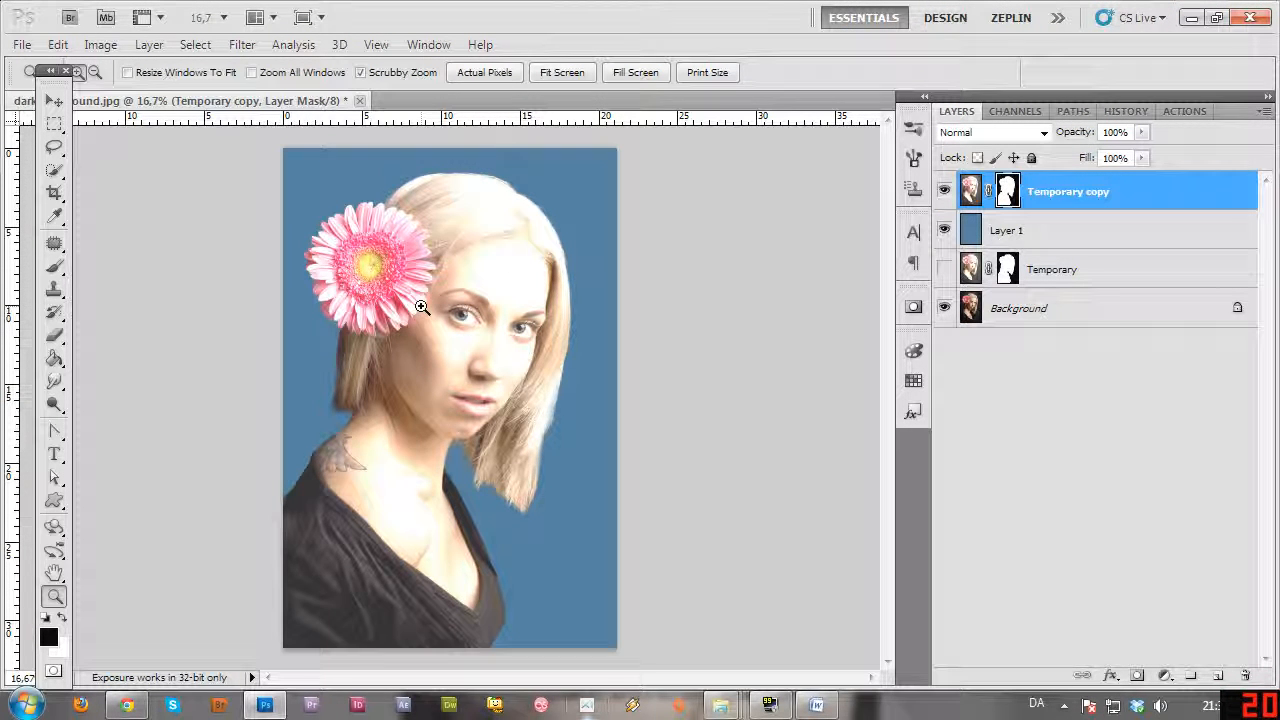
left_click_drag(944, 231, 945, 189)
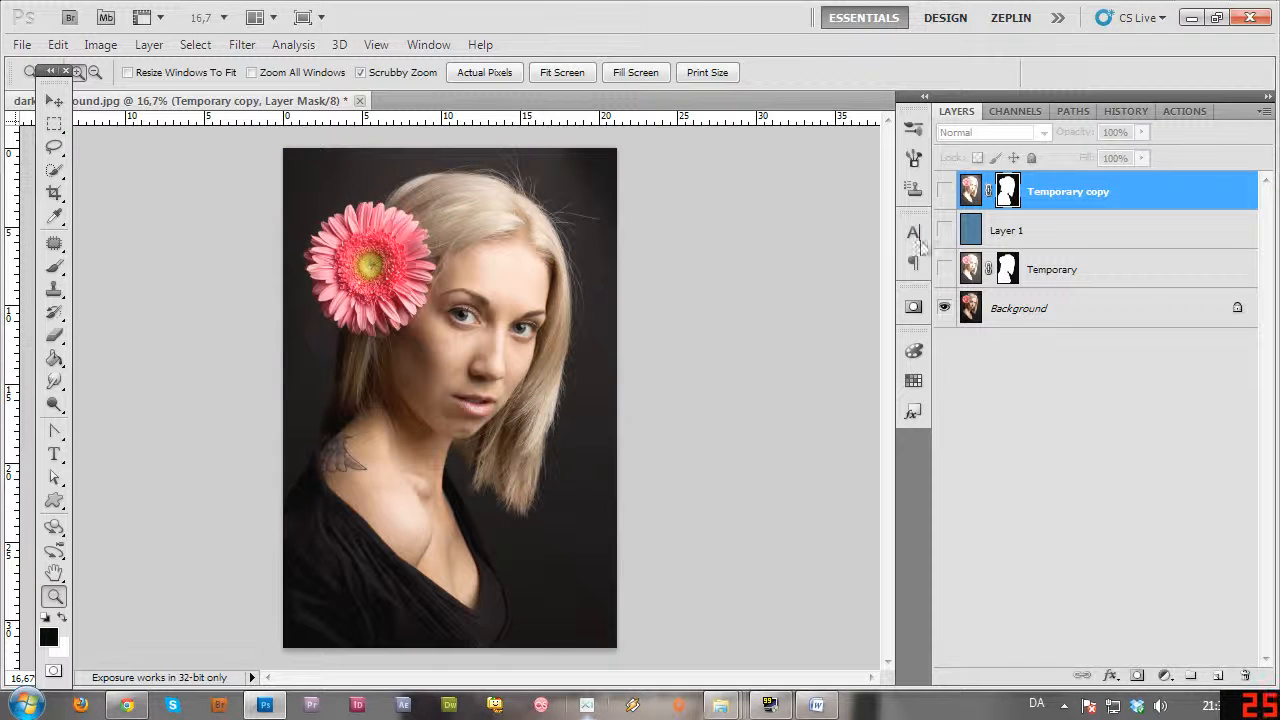
left_click_drag(950, 233, 945, 190)
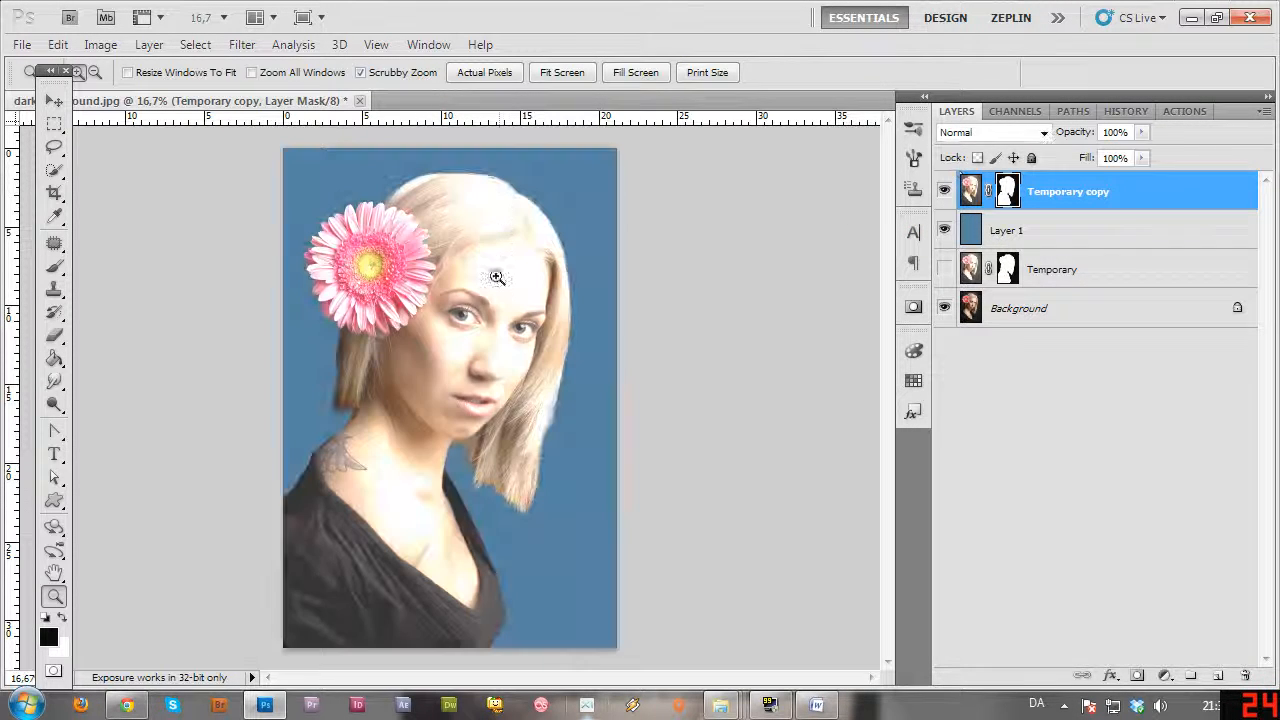
Duplicate the Background layer, move the duplicate to the top of the layer stack and rename it Mask
left_click(1130, 318)
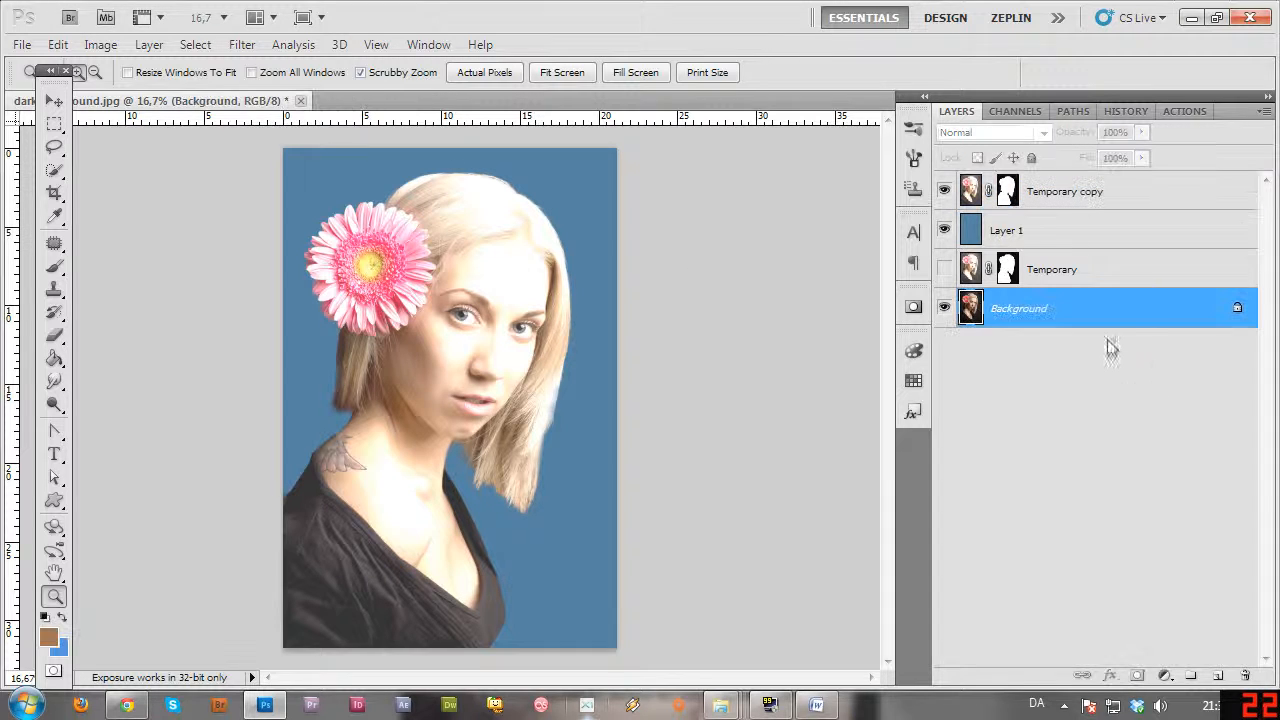
left_click_drag(1148, 320, 1216, 674)
left_click_drag(1071, 300, 1118, 180)
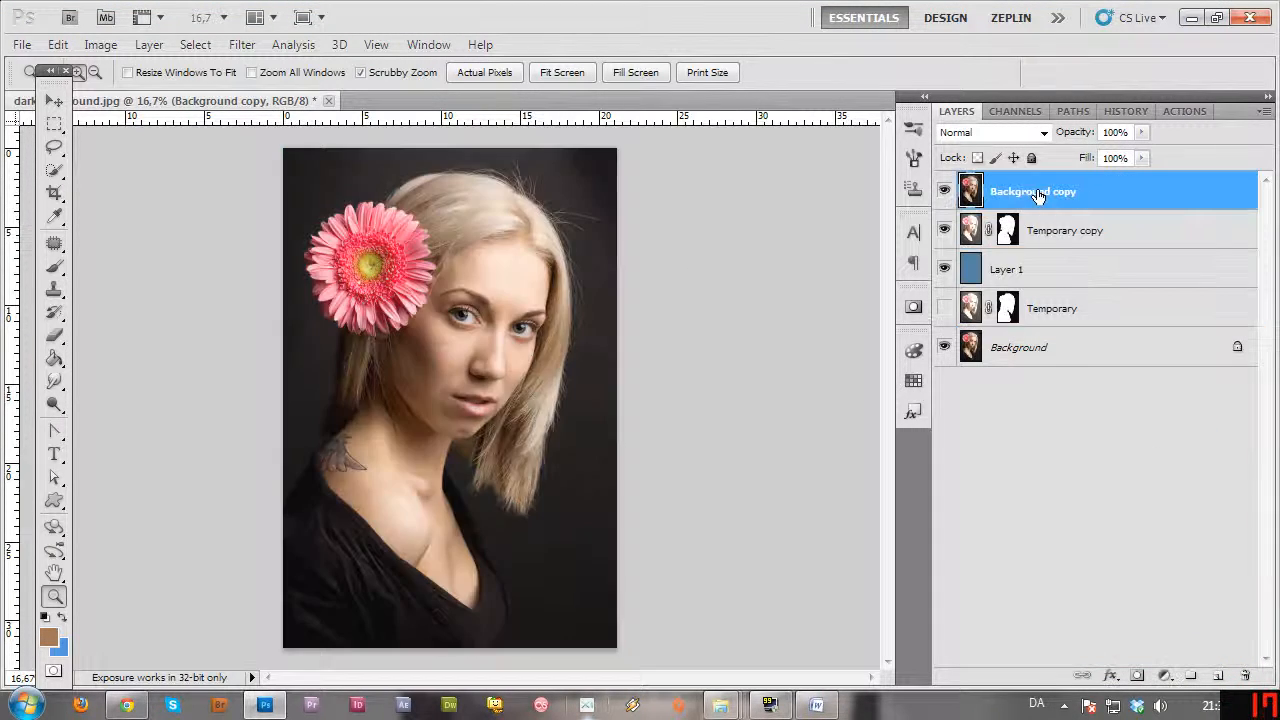
double_click(1040, 191)
type("Mask")
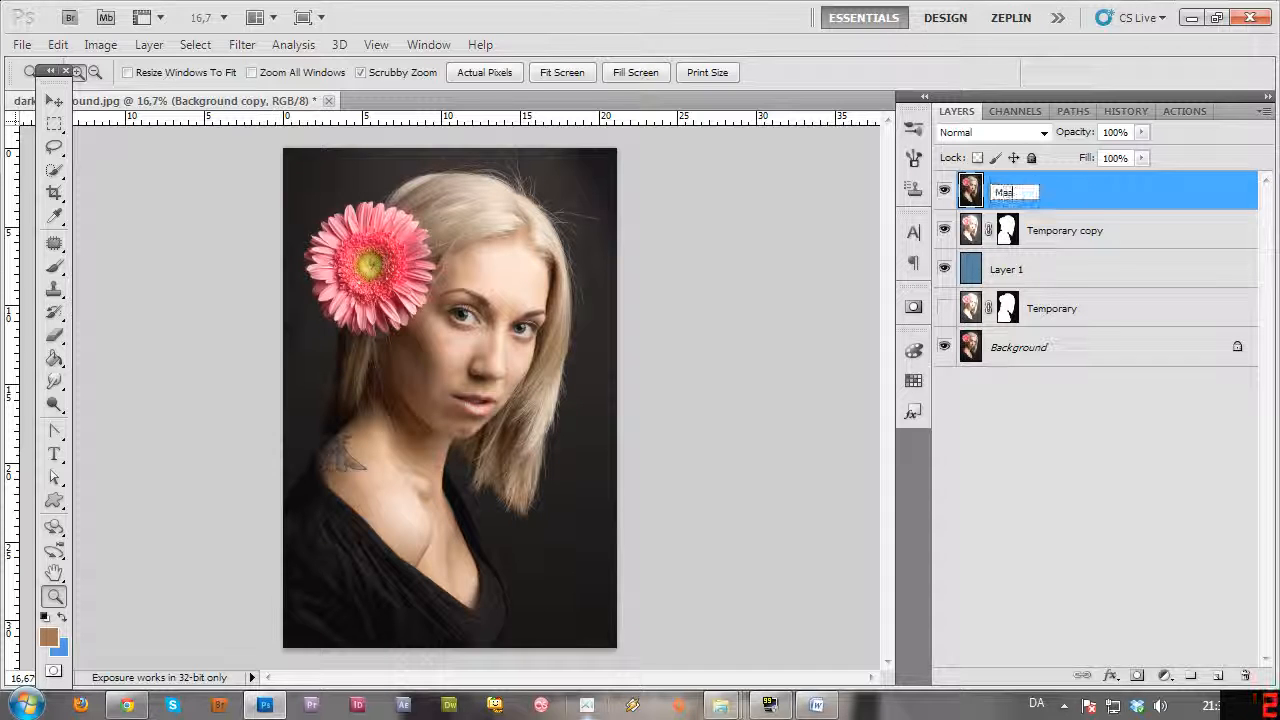
key("Return")
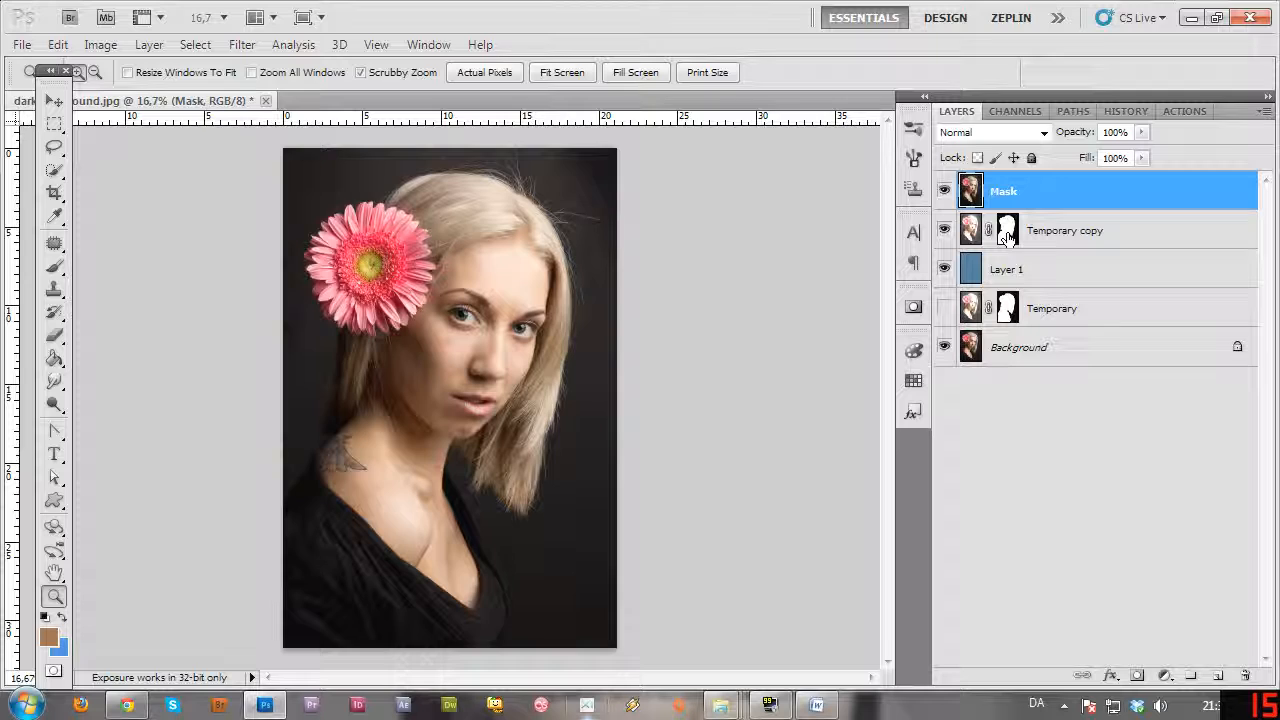
Load the Temporary copy mask as a selection, apply it as a layer mask on the Mask layer, and hide Temporary copy
left_click(1007, 236, "ctrl")
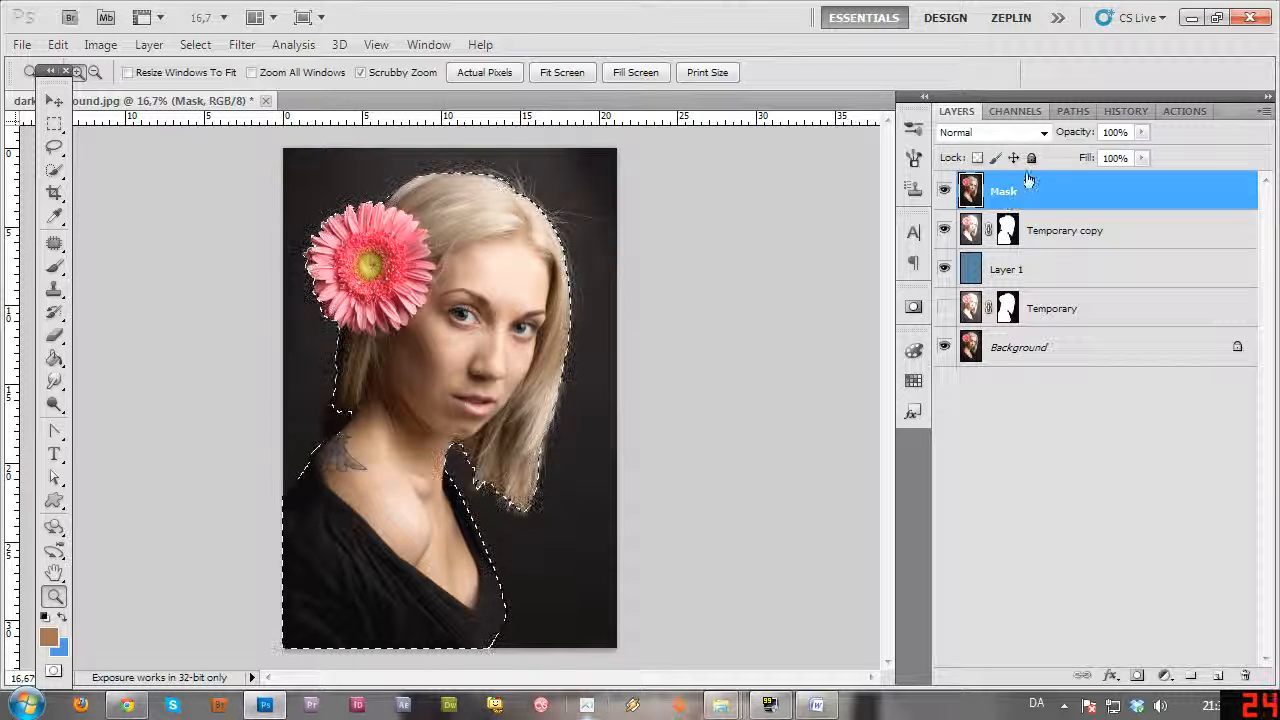
left_click(1137, 676)
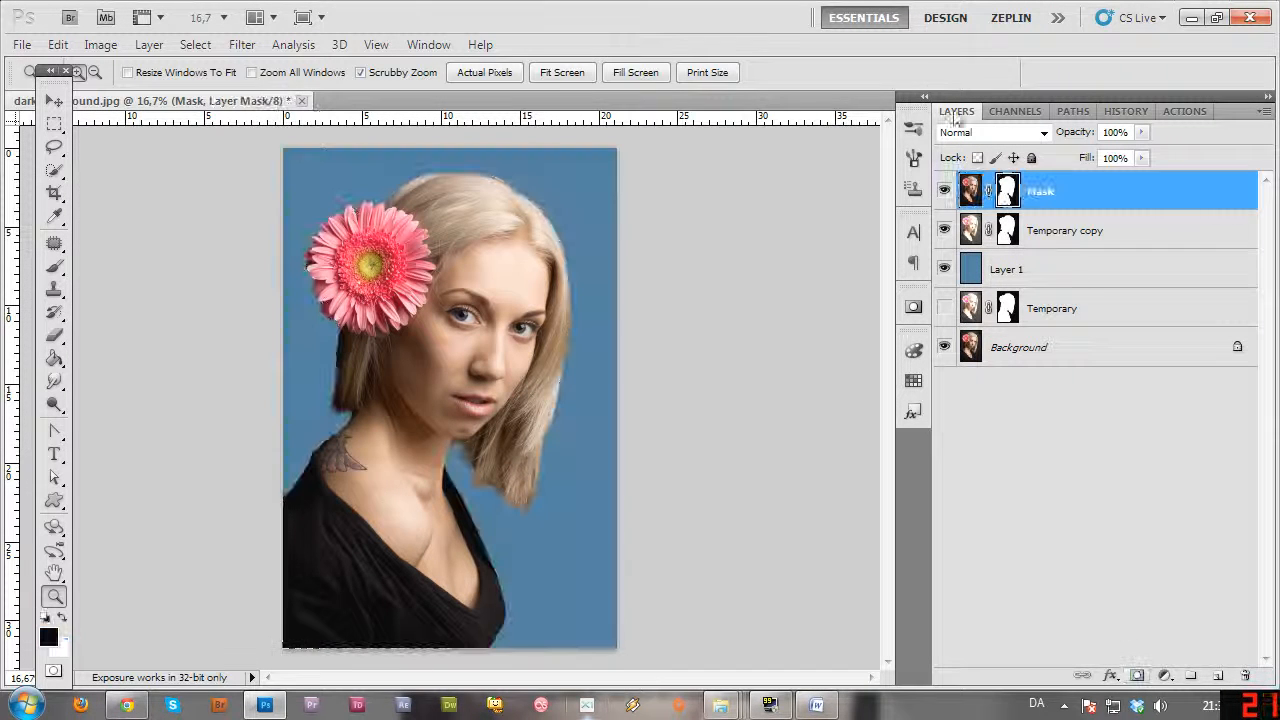
left_click(943, 231)
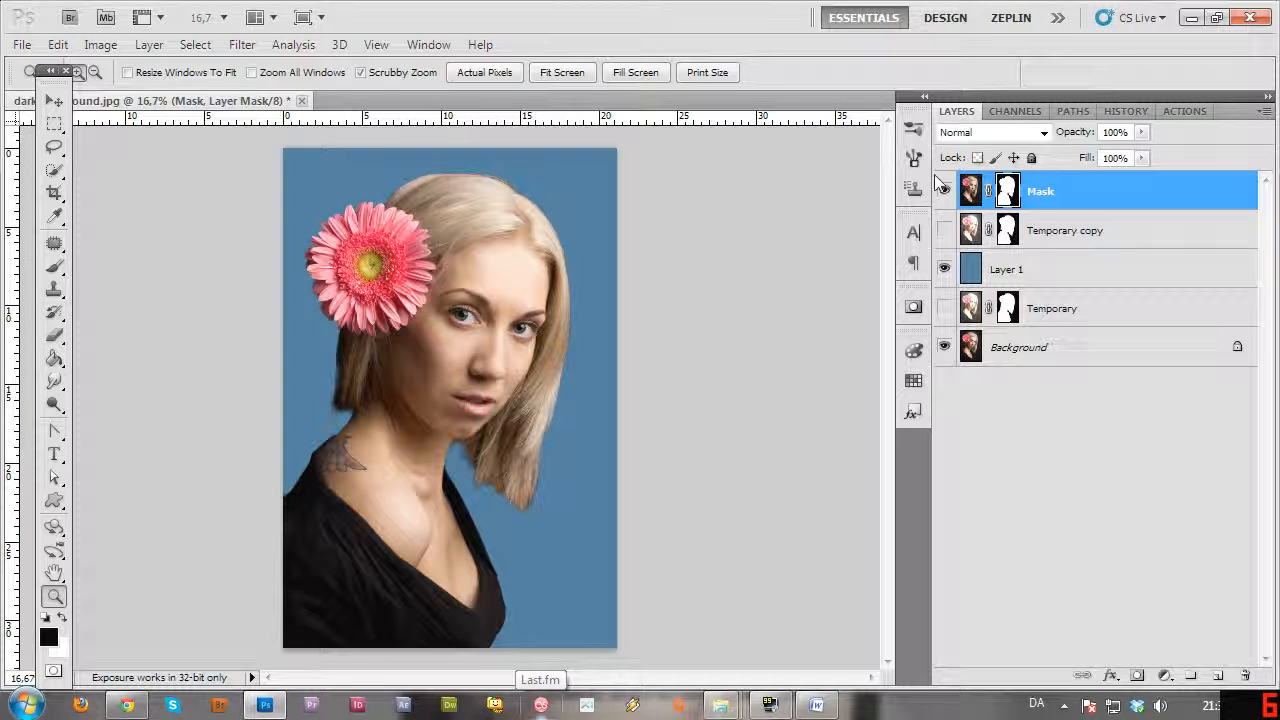
Hide and reshow Layer 1 and the Mask layer to compare the masked portrait with the original photo
left_click(944, 269)
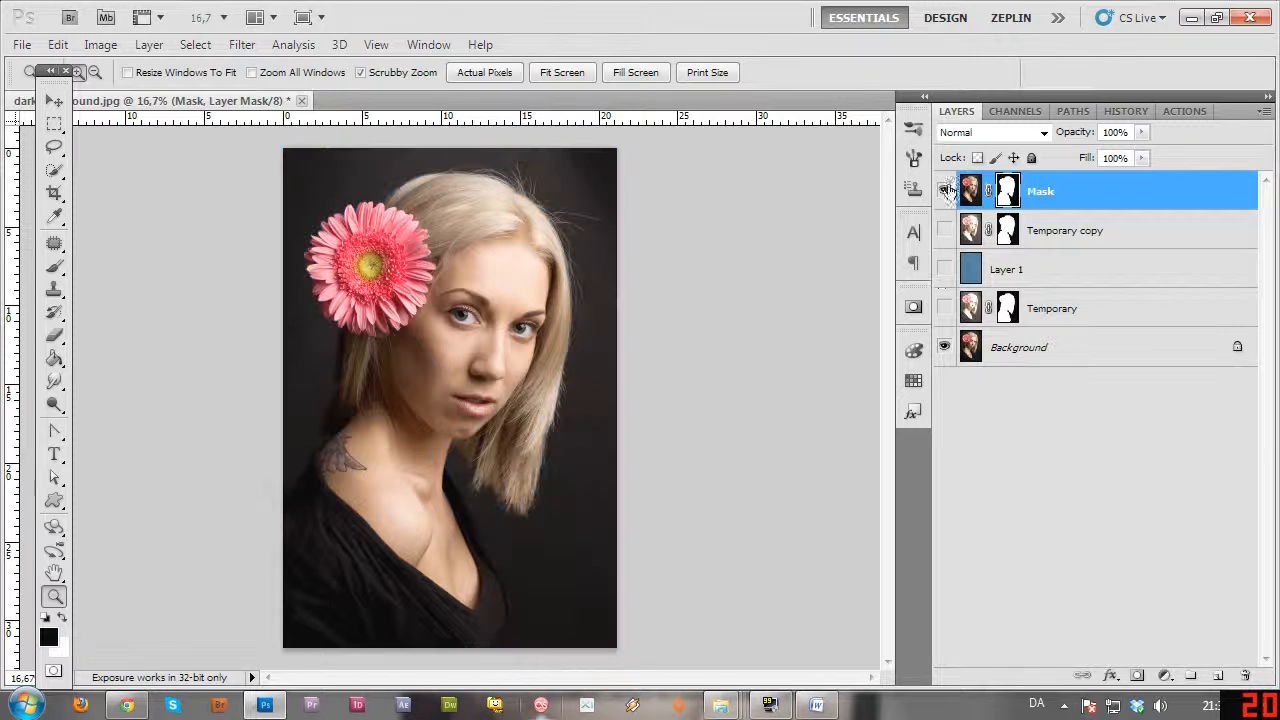
left_click(944, 191)
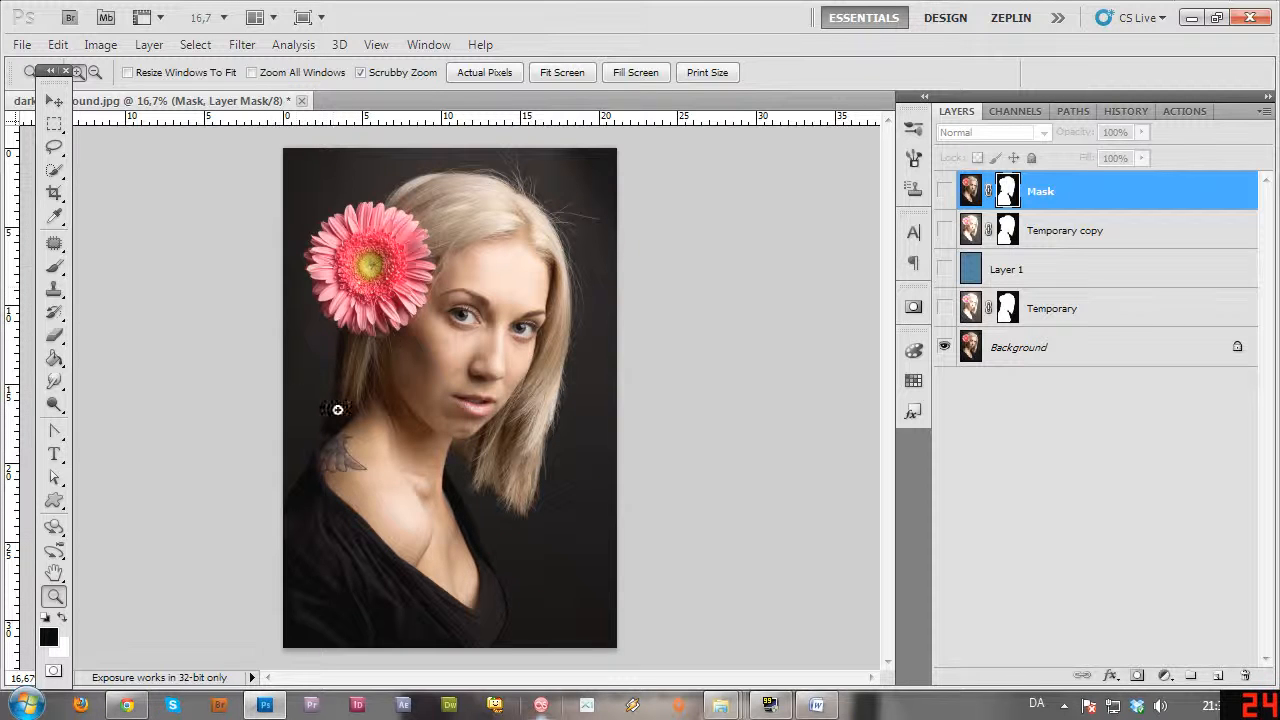
left_click(944, 269)
left_click(944, 191)
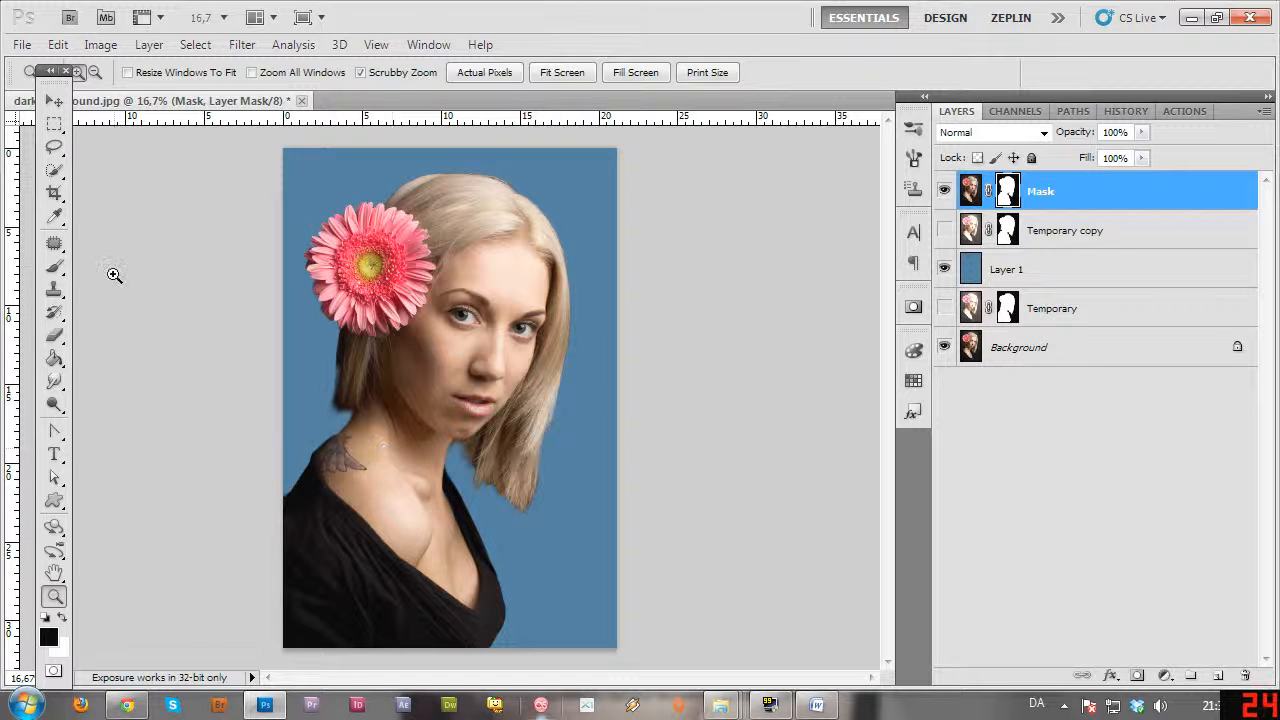
With a 185 px brush at 0% hardness, paint black on the Mask layer's mask along the hair below the flower and in the neck-hair gap
left_click(54, 266)
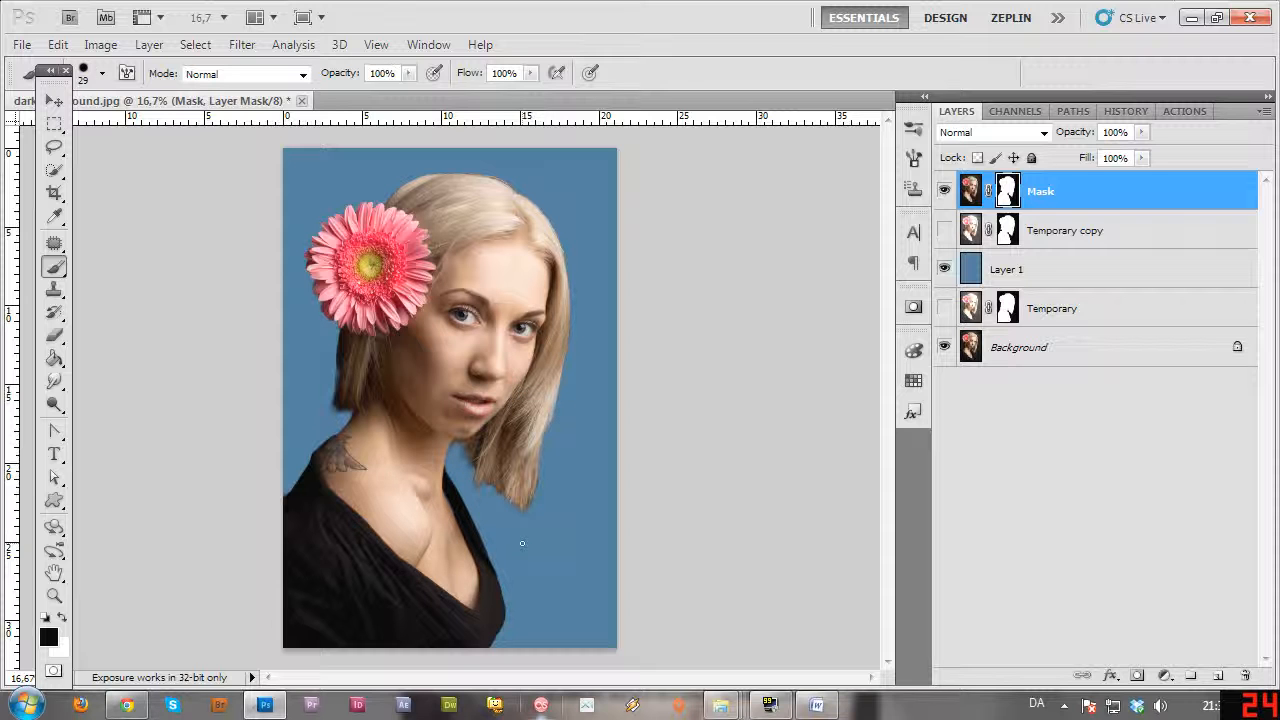
left_click(101, 73)
left_click_drag(145, 169, 16, 176)
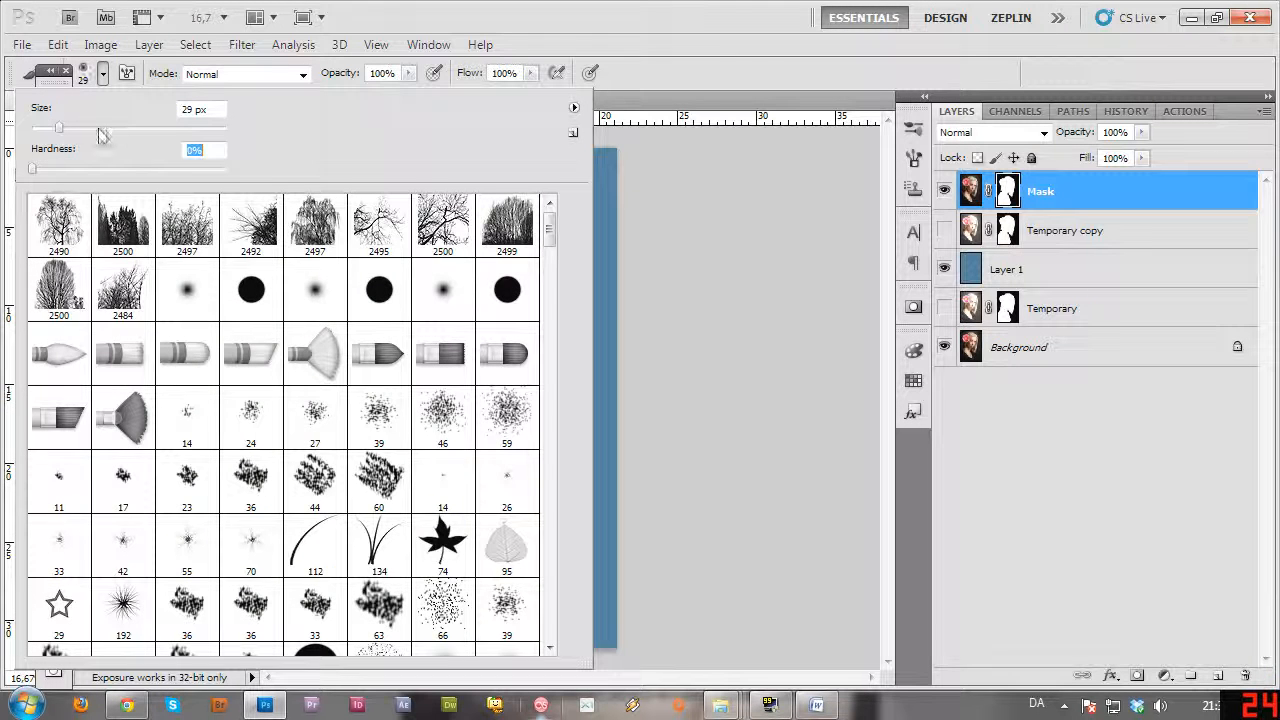
left_click_drag(101, 135, 168, 135)
left_click(756, 75)
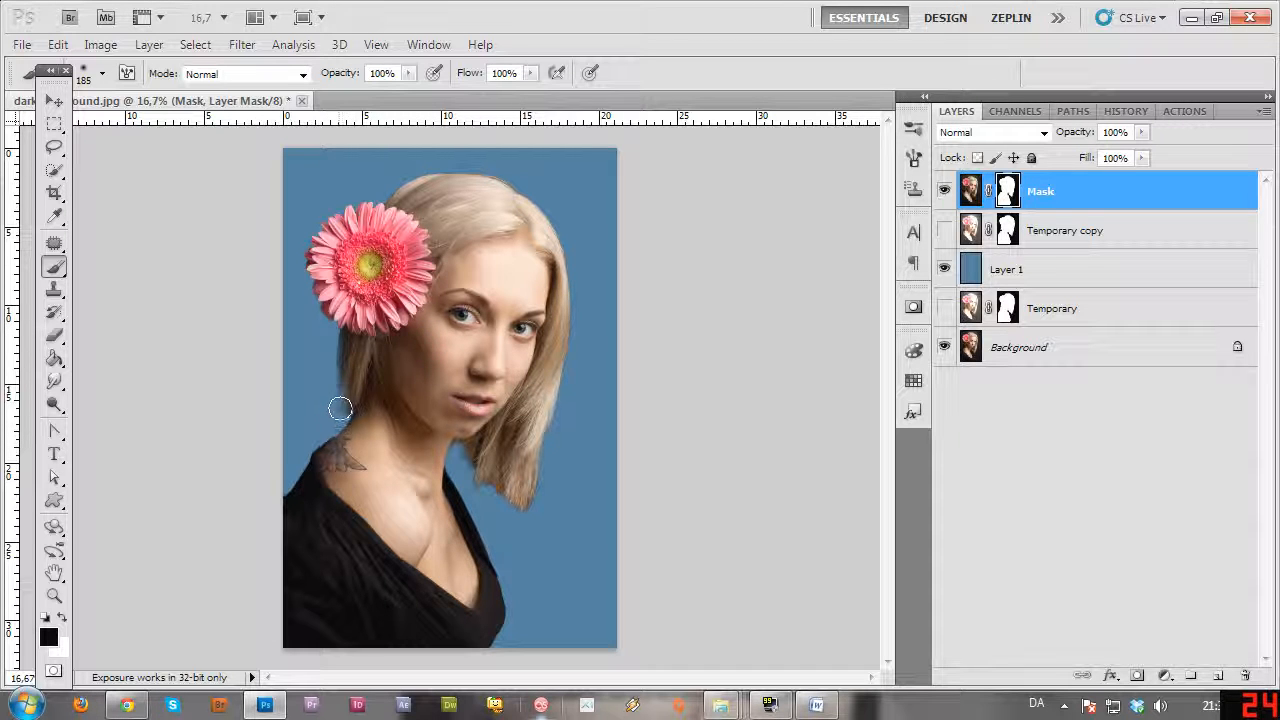
left_click_drag(341, 414, 338, 362)
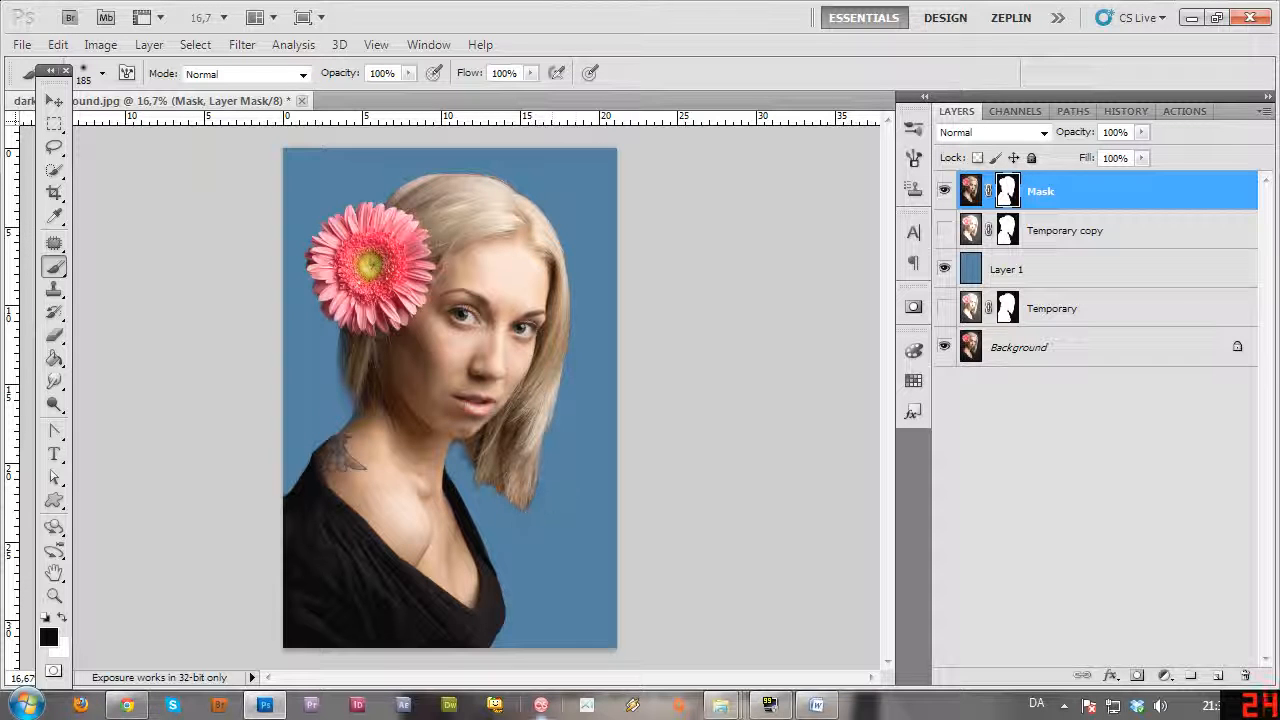
left_click_drag(472, 467, 461, 458)
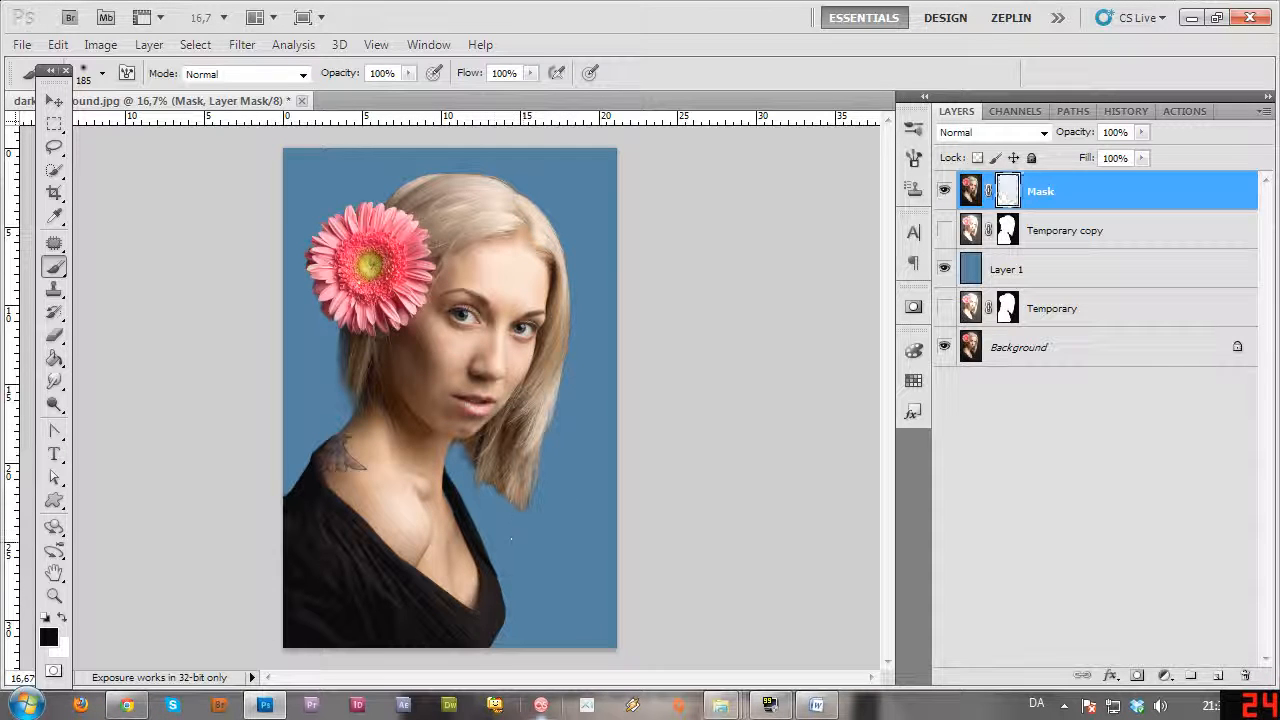